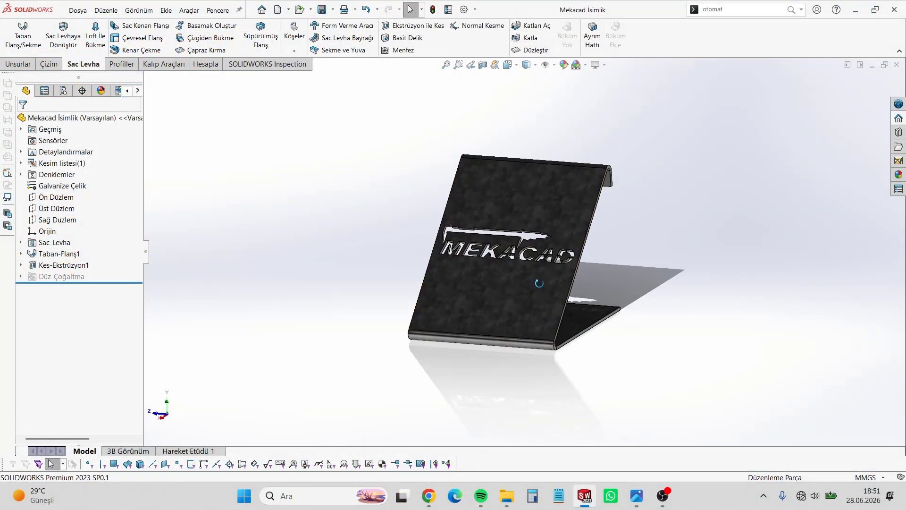
Examine the finished sheet-metal name stand and its MEKACAD logo cutout from different angles and up close.
middle_drag(535, 283, 582, 300)
middle_drag(542, 341, 600, 330)
scroll(461, 299, down, 2)
middle_drag(543, 258, 523, 258)
scroll(514, 257, down, 6)
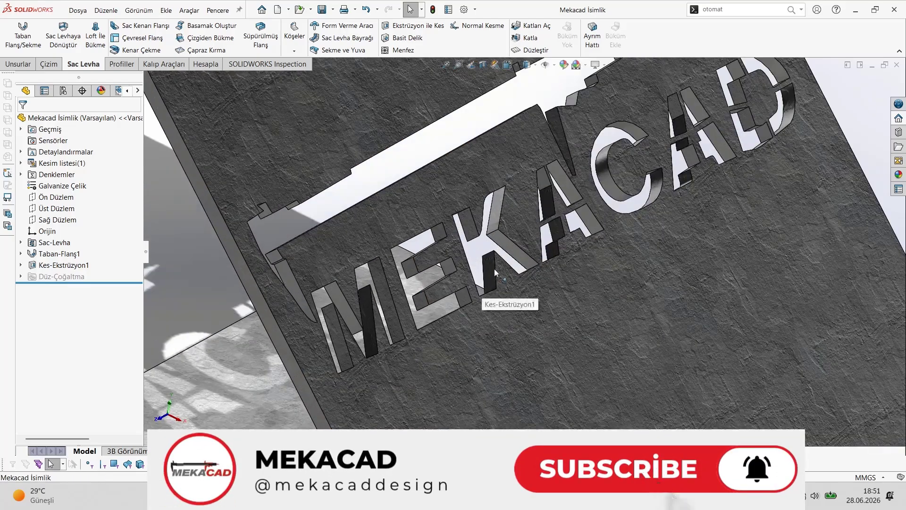
mouse_move(483, 284)
middle_down()
mouse_move(470, 252)
mouse_move(480, 279)
middle_up()
scroll(480, 279, up, 3)
scroll(479, 278, up, 3)
middle_drag(678, 246, 621, 273)
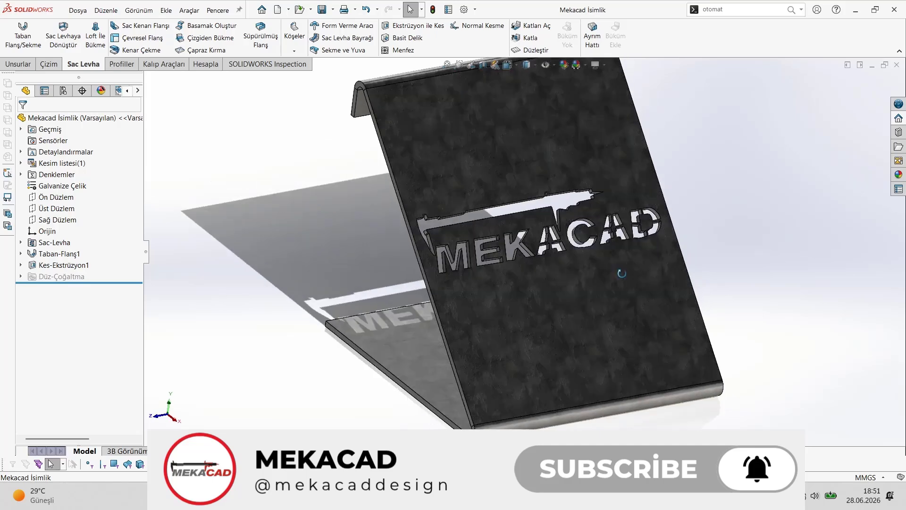
scroll(621, 273, up, 1)
Flatten the sheet-metal name stand to inspect its flat pattern, and fold it back into its bent shape.
click(542, 50)
mouse_move(511, 277)
middle_down()
mouse_move(514, 313)
mouse_move(537, 313)
mouse_move(556, 264)
mouse_move(517, 278)
middle_up()
click(533, 50)
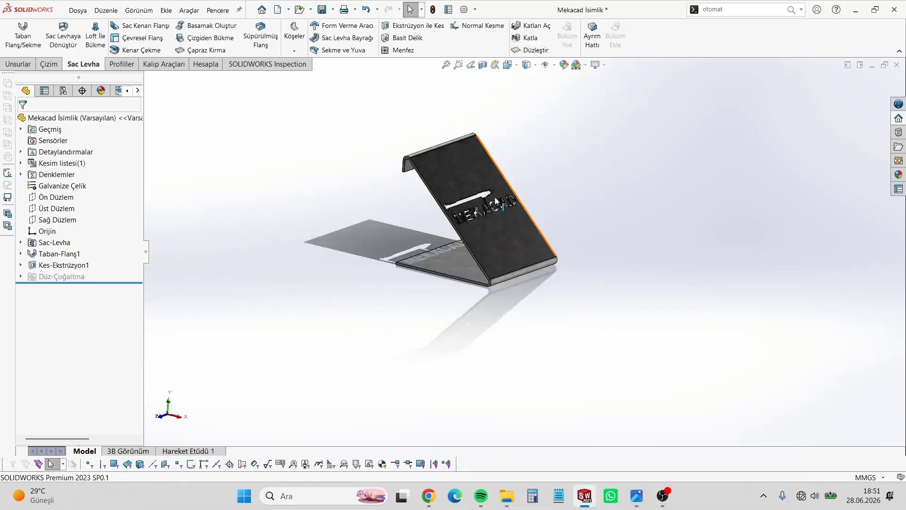
scroll(514, 198, up, 2)
scroll(514, 198, down, 4)
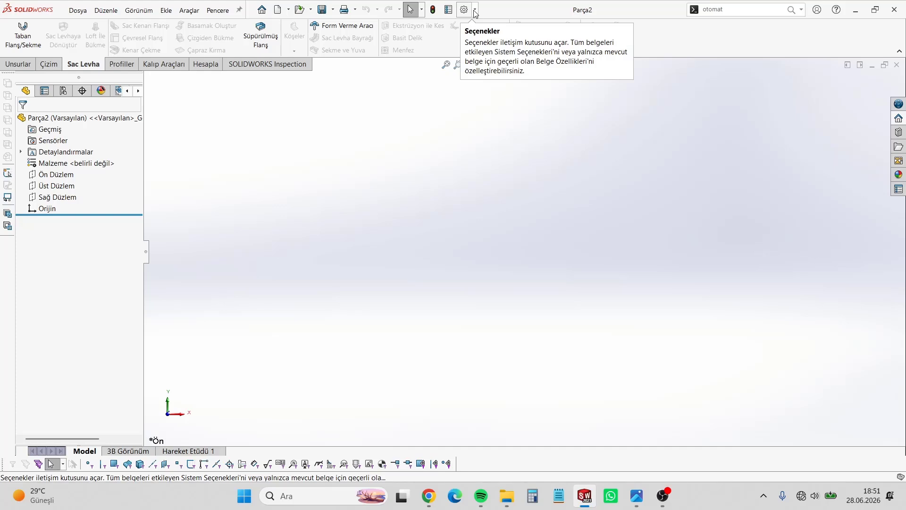
Start a sketch on the Front Plane (Ön Düzlem) of Parça2 and insert the channels4_profile image as a sketch picture.
click(66, 178)
click(72, 162)
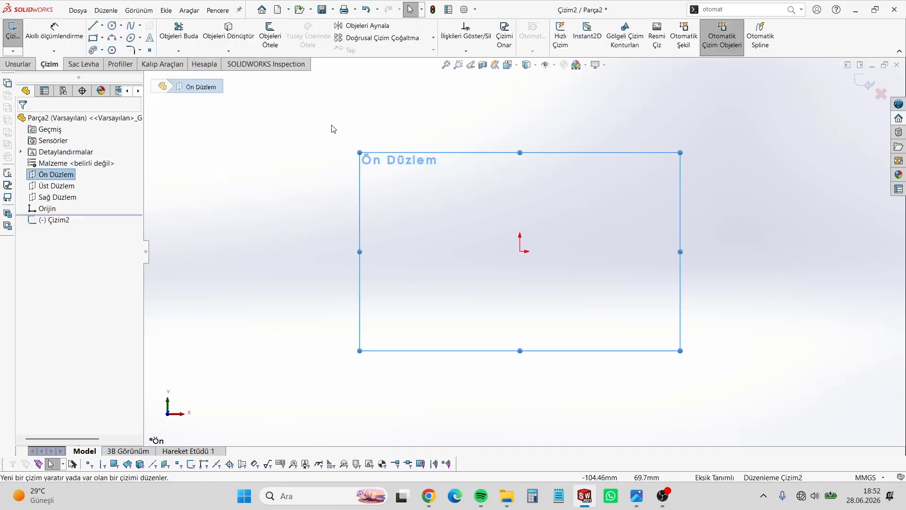
click(657, 40)
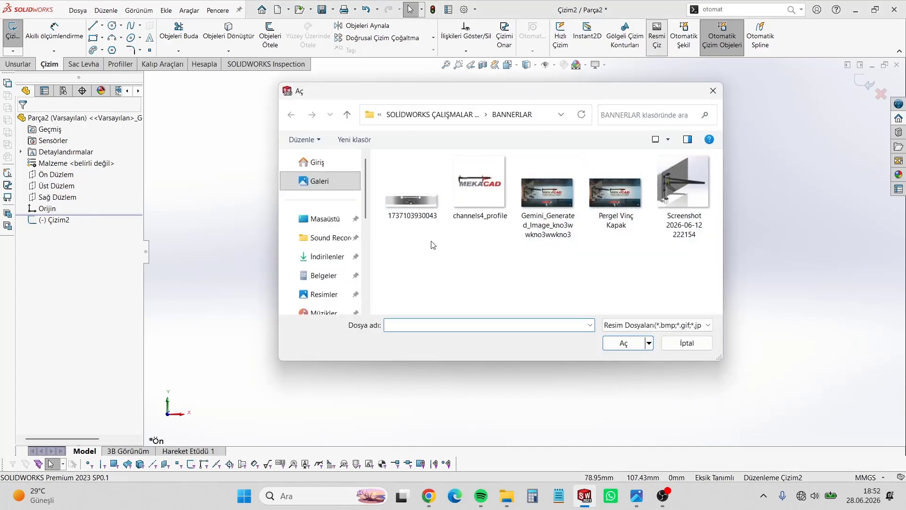
double_click(479, 184)
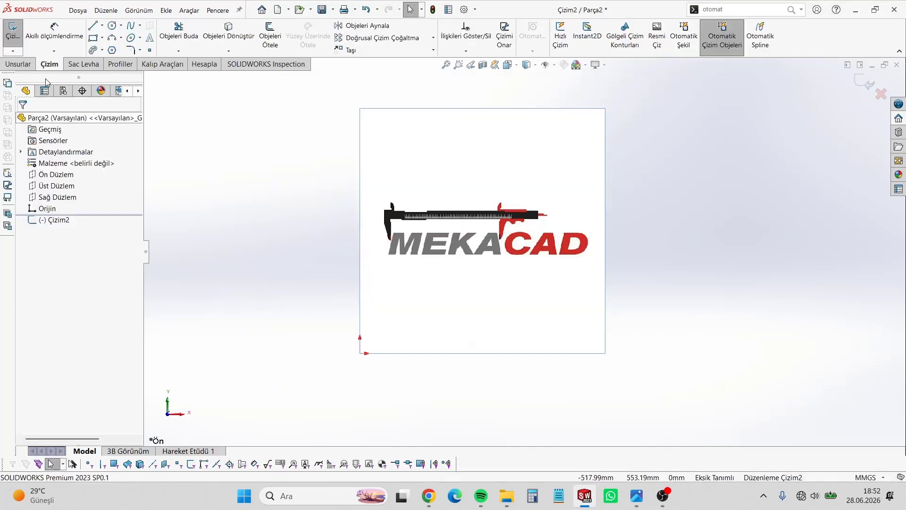
Try tracing the outline of the logo's letter M by hand with connected lines over the picture.
click(92, 29)
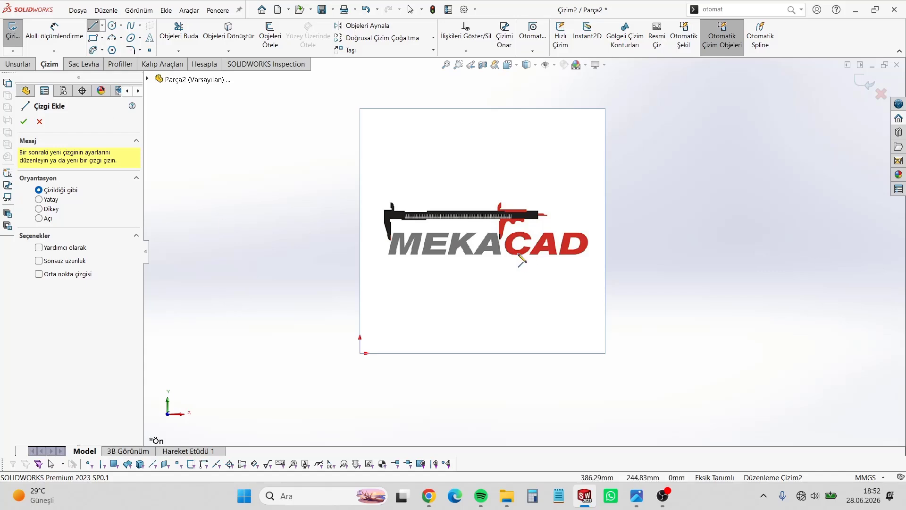
scroll(451, 236, down, 3)
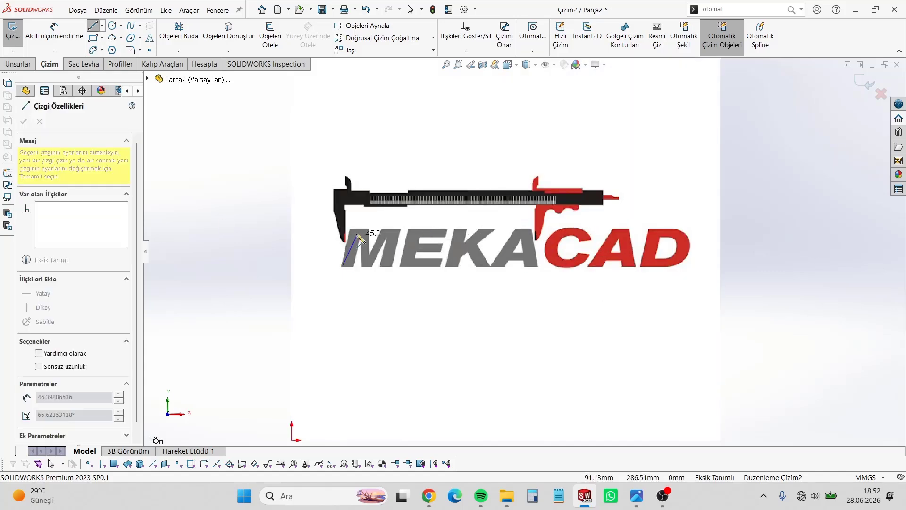
click(343, 265)
click(352, 230)
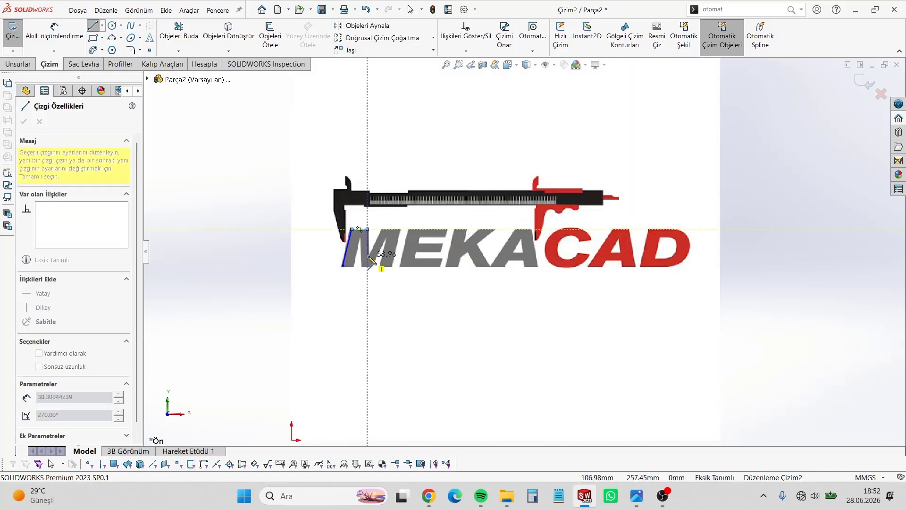
click(368, 230)
click(381, 230)
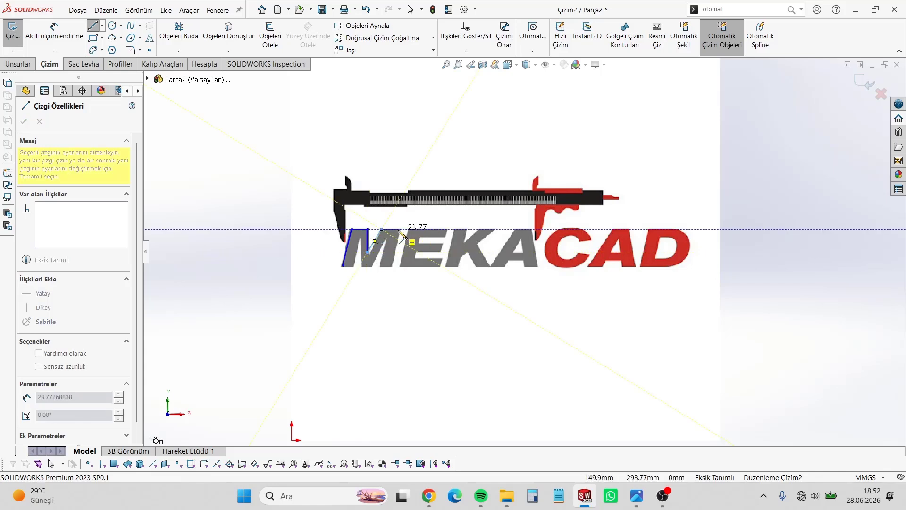
click(399, 230)
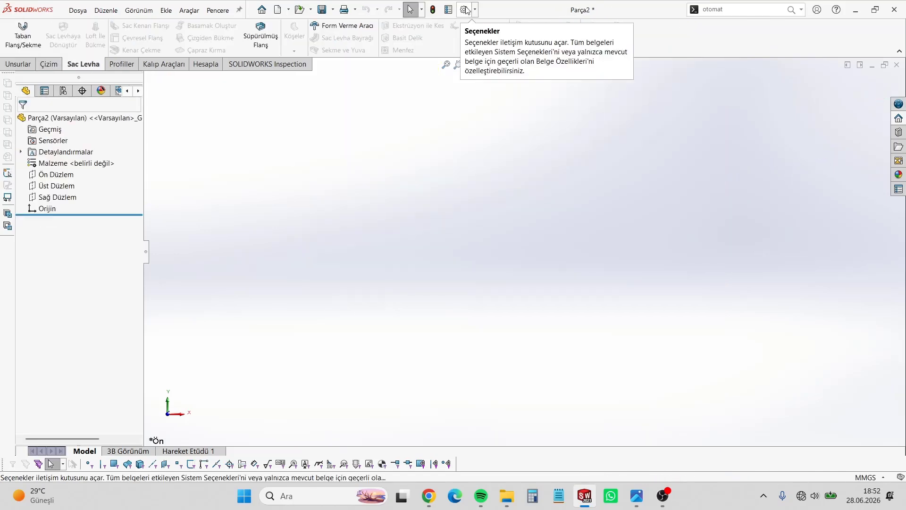
Make sure the Autotrace add-in is active and set to load at startup, and confirm the add-ins list.
click(475, 9)
click(499, 51)
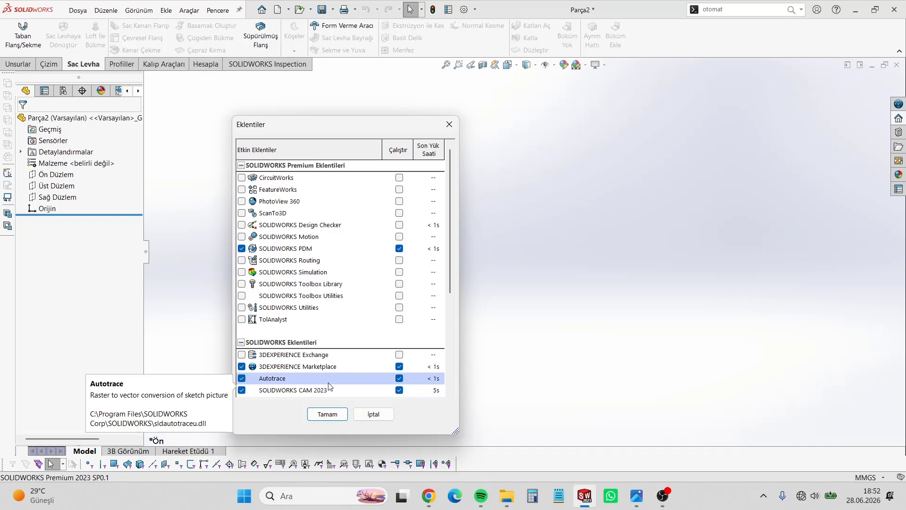
click(327, 414)
Open a new sketch on the Front Plane (Ön Düzlem) and insert the channels4_profile image as a sketch picture.
click(57, 174)
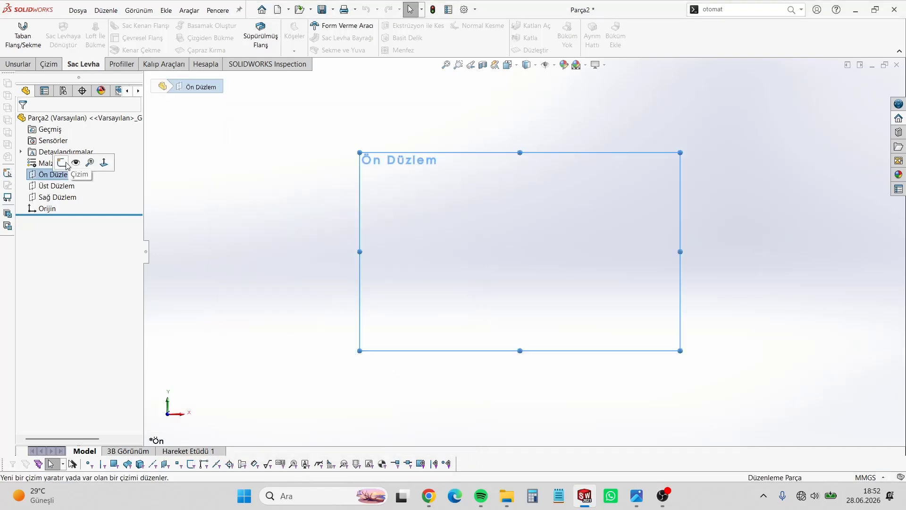
click(68, 166)
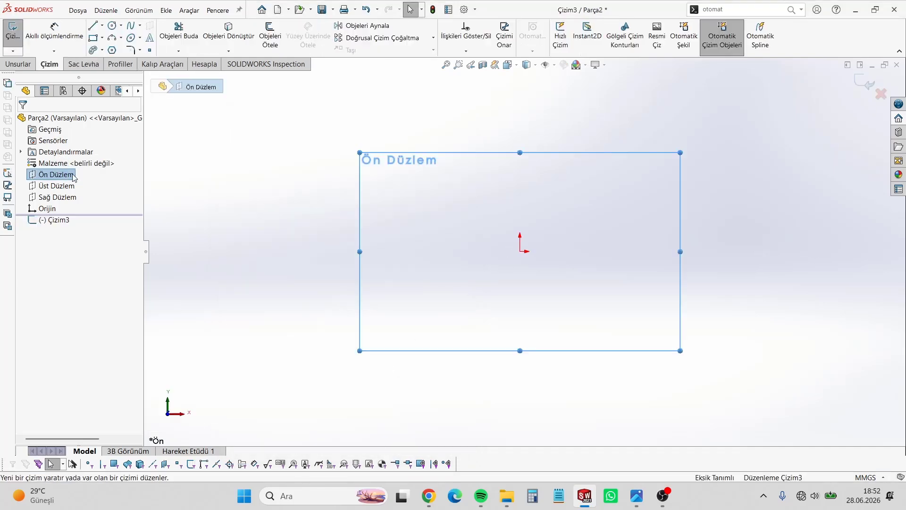
click(657, 33)
click(509, 194)
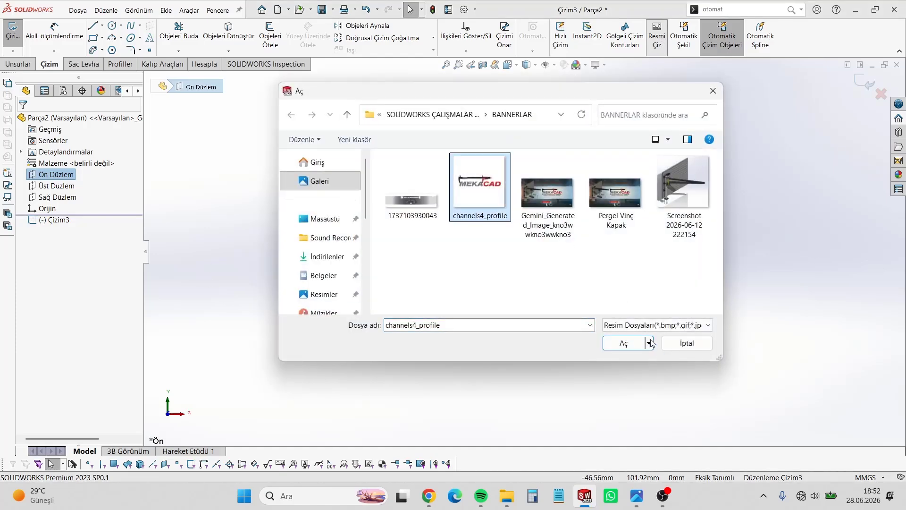
click(623, 343)
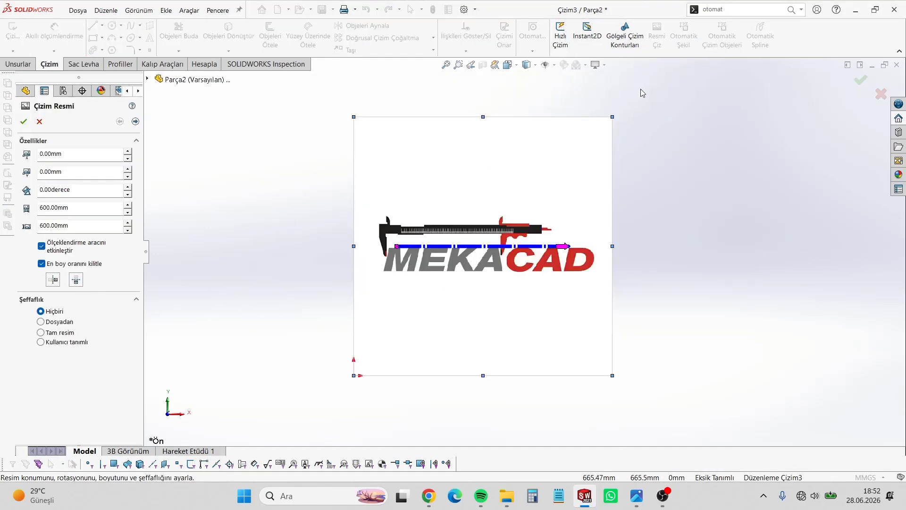
Scale the sketch picture to about 559 mm square and set full-image (Tam resim) transparency with a value of 0.00.
drag(612, 116, 594, 135)
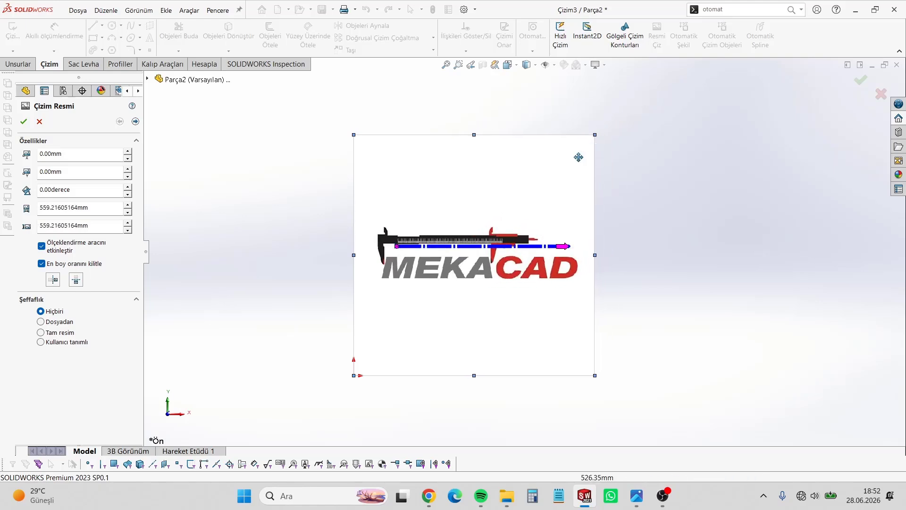
click(41, 332)
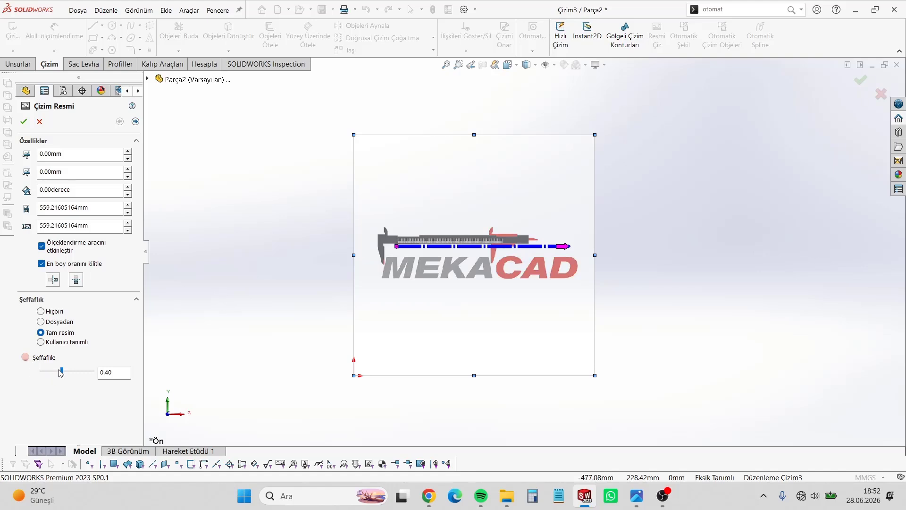
click(40, 372)
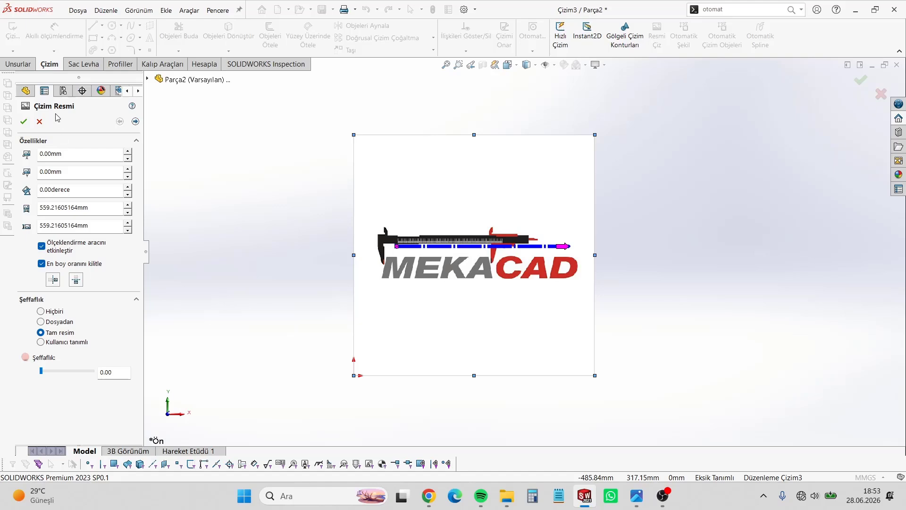
Continue to the picture's Autotrace settings and trace the logo by picking the grey colour of the letter M.
click(136, 122)
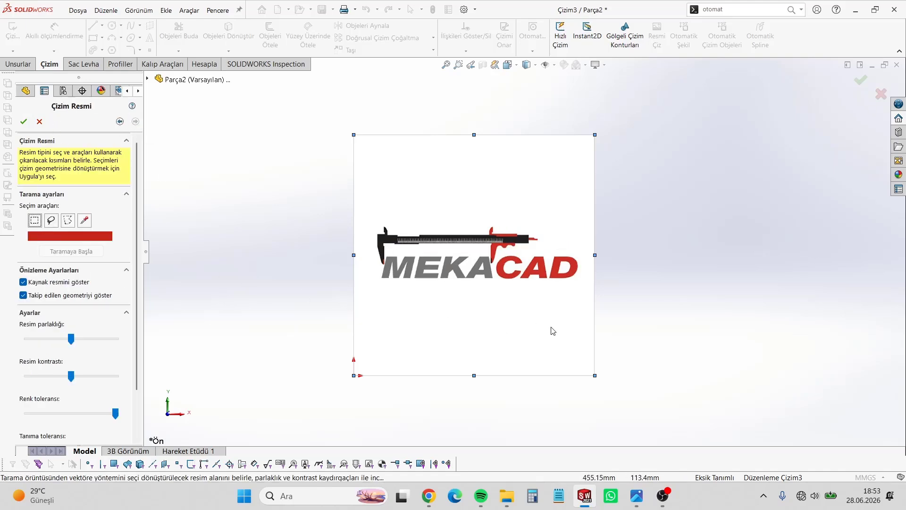
scroll(559, 327, down, 1)
scroll(505, 245, up, 1)
scroll(383, 131, down, 1)
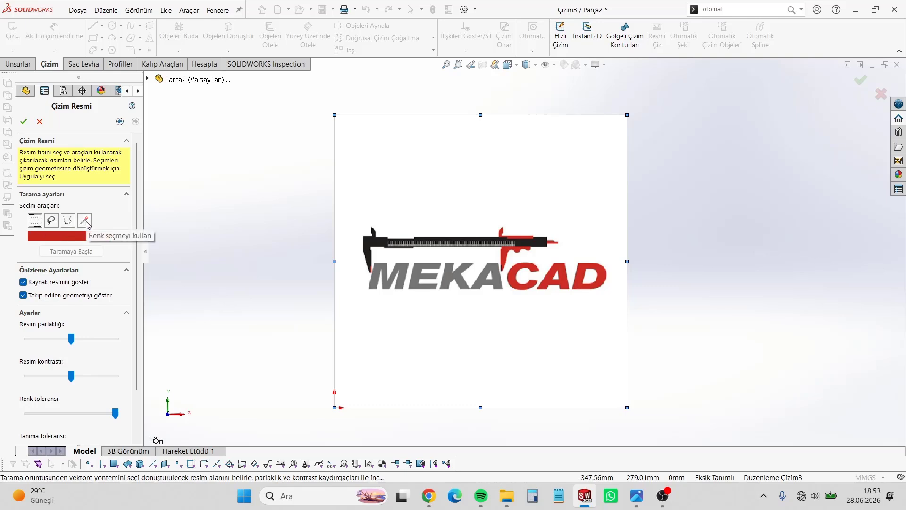
click(85, 221)
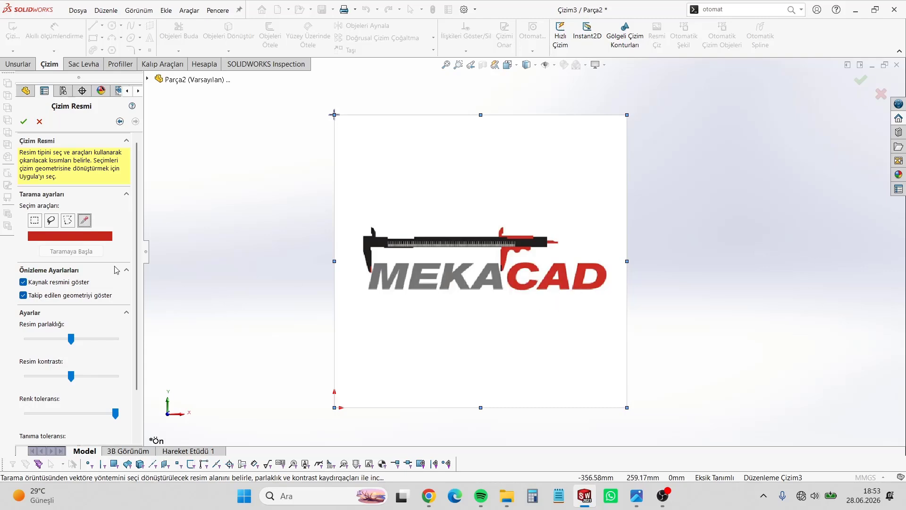
click(389, 278)
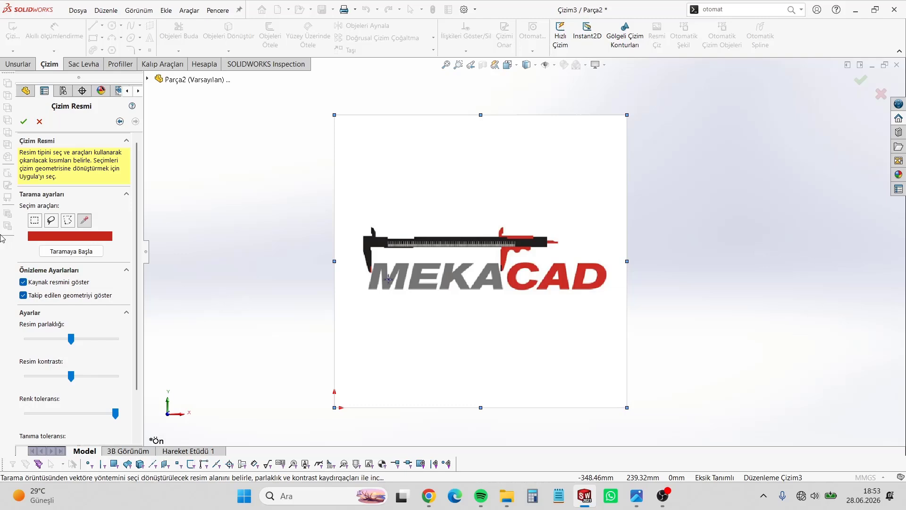
click(77, 251)
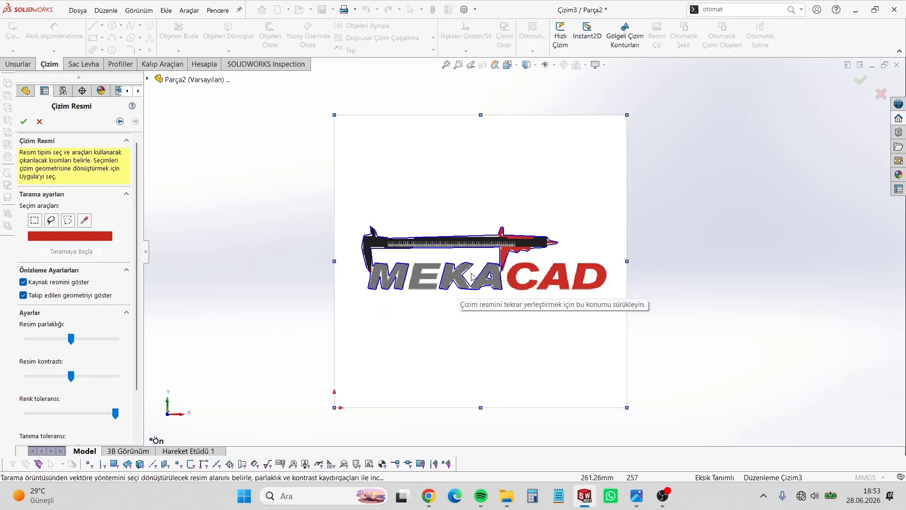
Apply the colour-based trace of the logo to convert its outlines into sketch geometry.
click(85, 221)
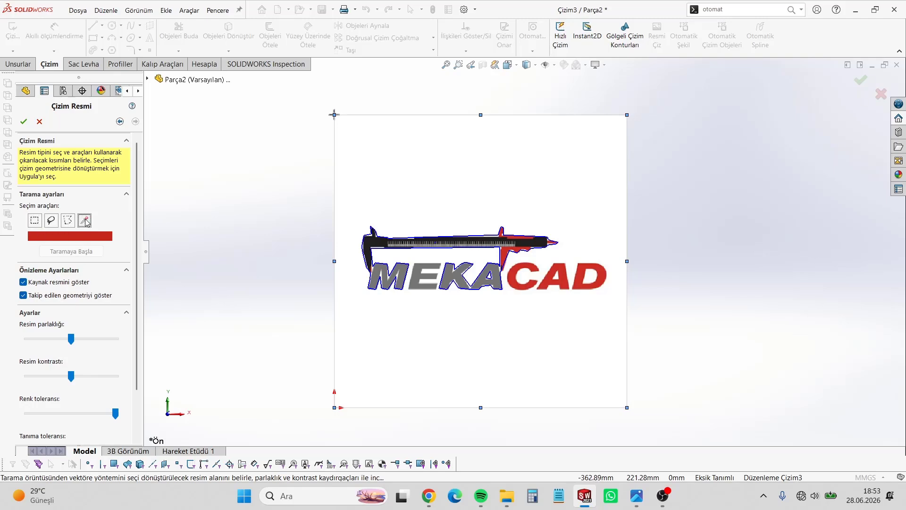
scroll(76, 430, down, 3)
click(76, 432)
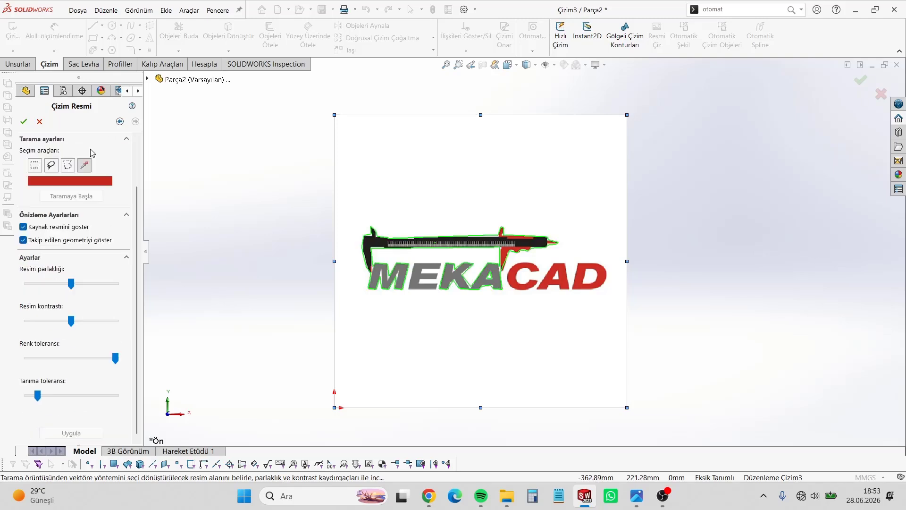
Trace the logo again using a rectangular selection around the caliper and the whole MEKACAD text.
click(35, 164)
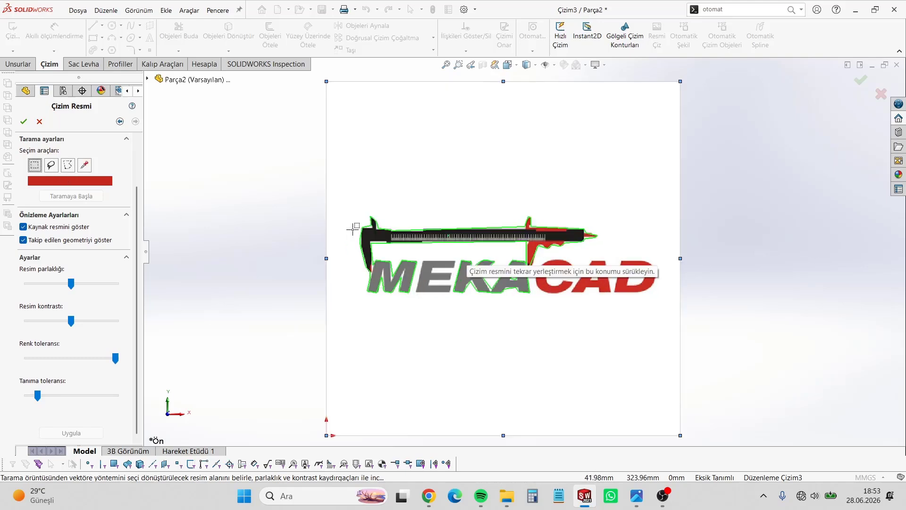
scroll(356, 227, down, 1)
drag(357, 226, 670, 297)
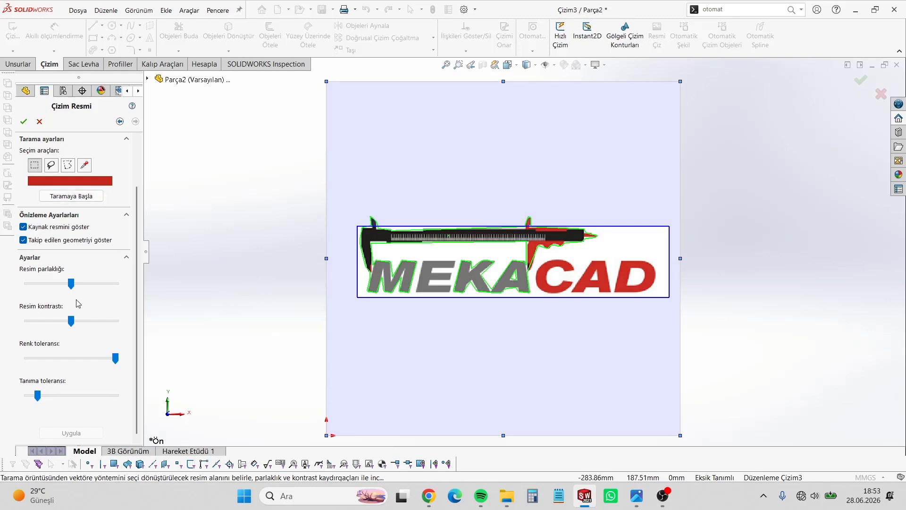
click(73, 196)
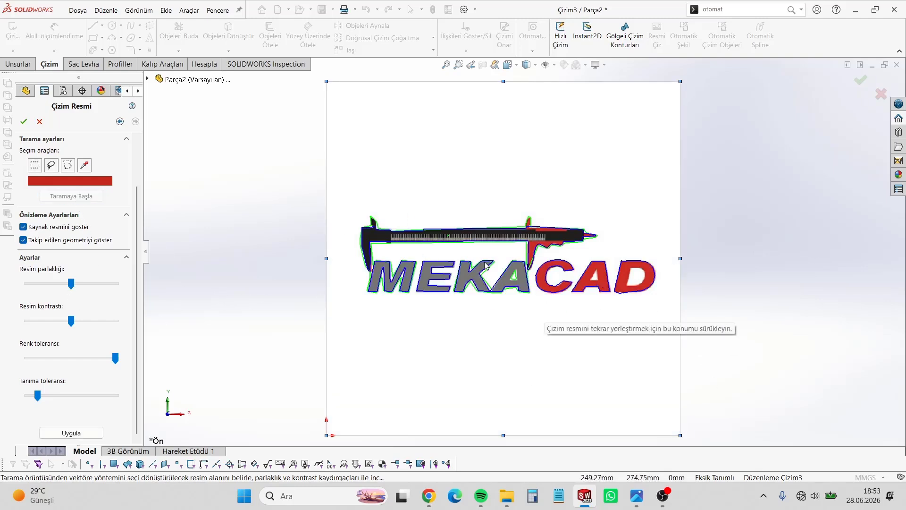
Check the traced outlines, slightly raising the recognition tolerance (Tanıma toleransı) and lowering the colour tolerance (Renk toleransı).
scroll(507, 246, down, 5)
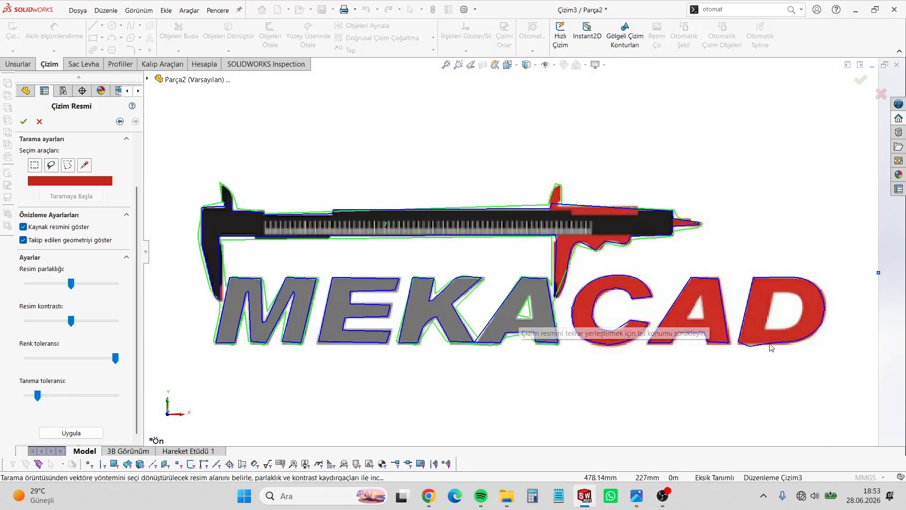
scroll(519, 248, up, 4)
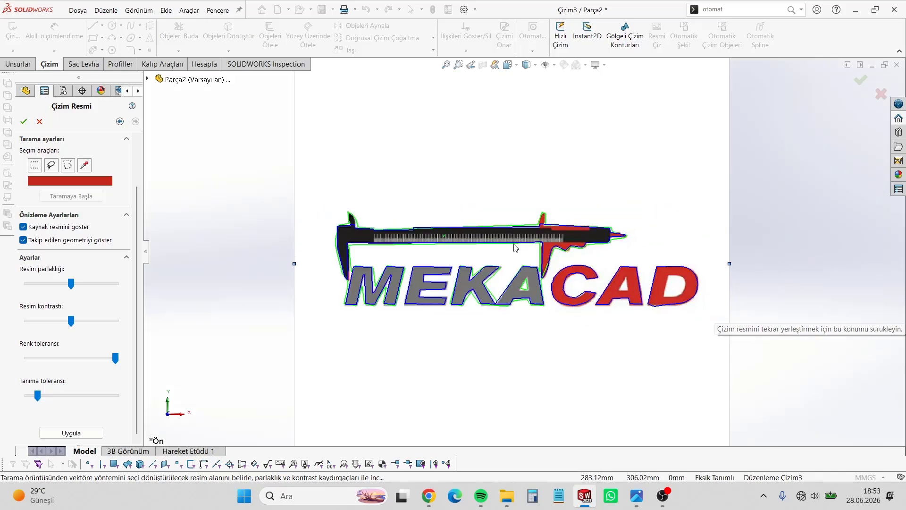
scroll(560, 307, down, 1)
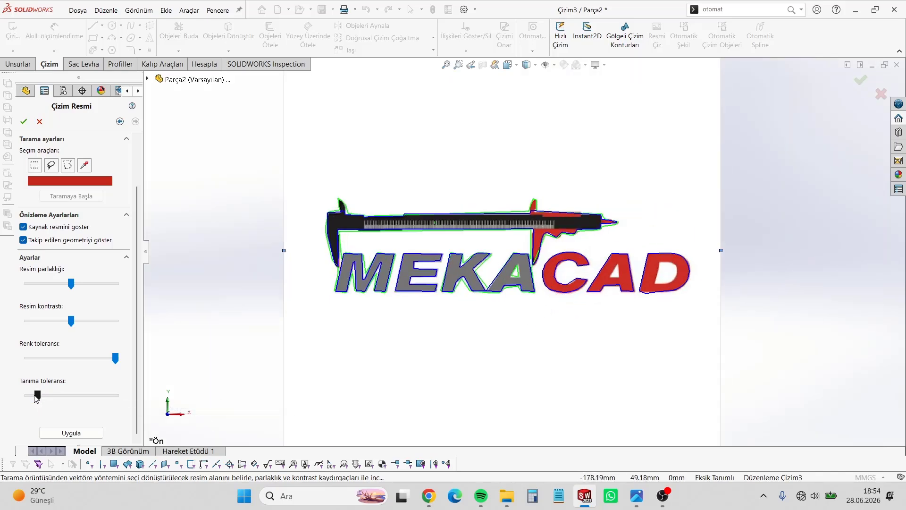
mouse_move(37, 396)
mouse_down()
mouse_move(67, 396)
mouse_move(47, 398)
mouse_up()
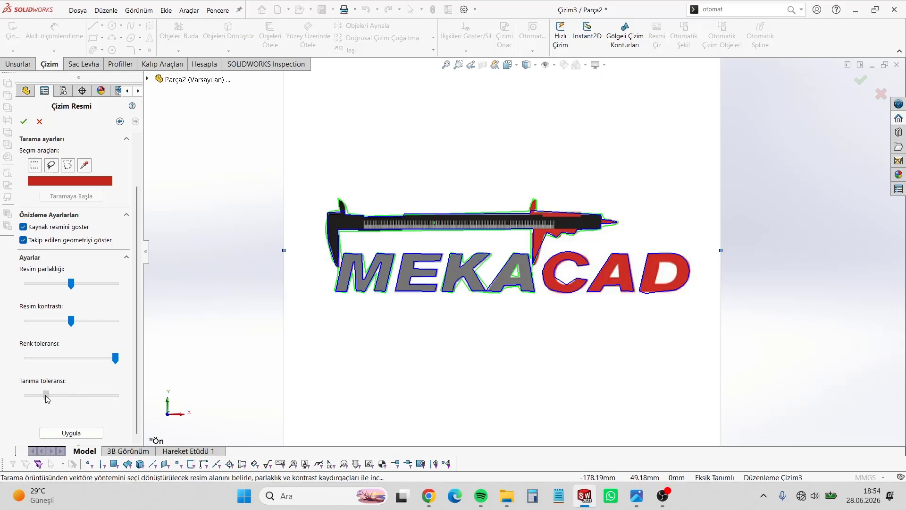
drag(109, 362, 98, 362)
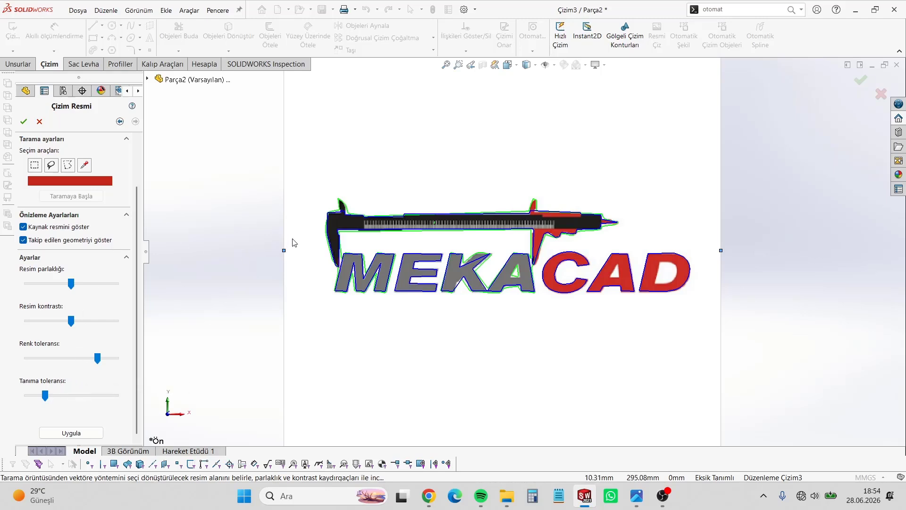
Inspect the outlines traced around the logo and leave the sketch picture settings without applying them.
scroll(312, 326, up, 3)
scroll(421, 316, down, 4)
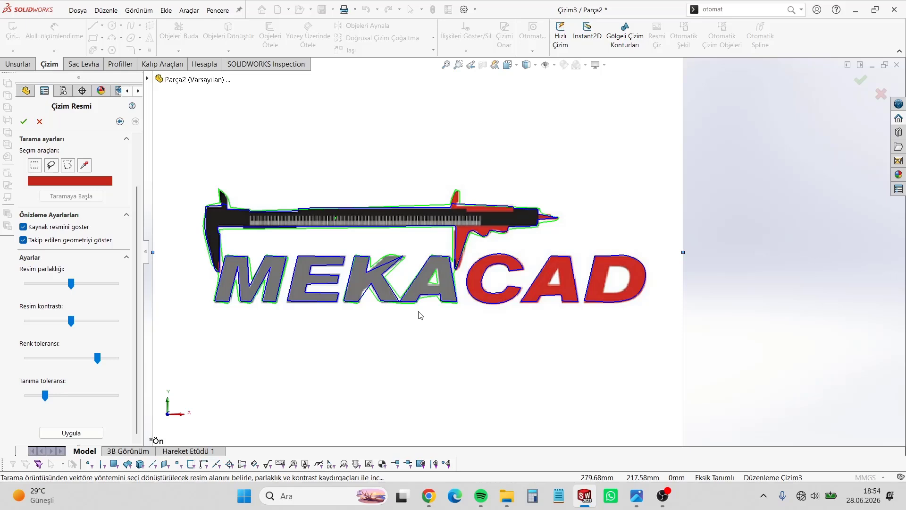
click(39, 122)
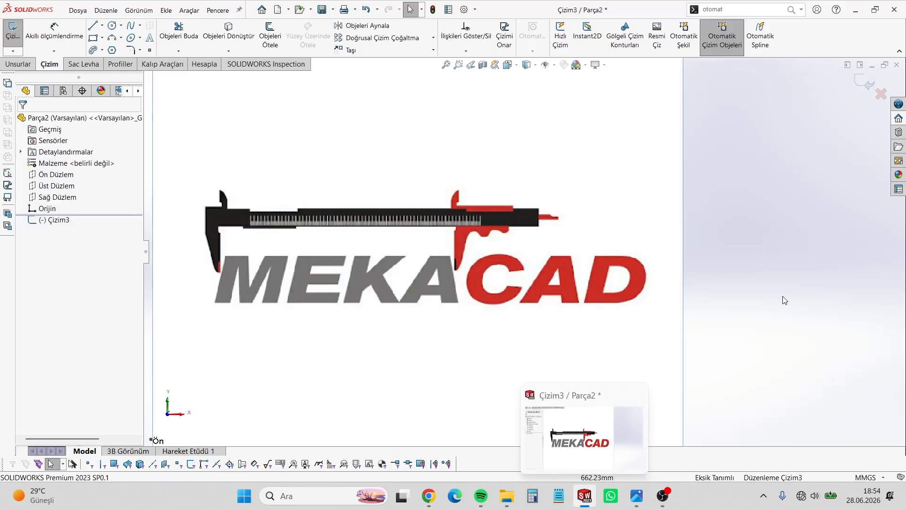
Switch to File Explorer and open the SOLİDWORKS ÇALIŞMALAR folder.
click(507, 499)
click(122, 41)
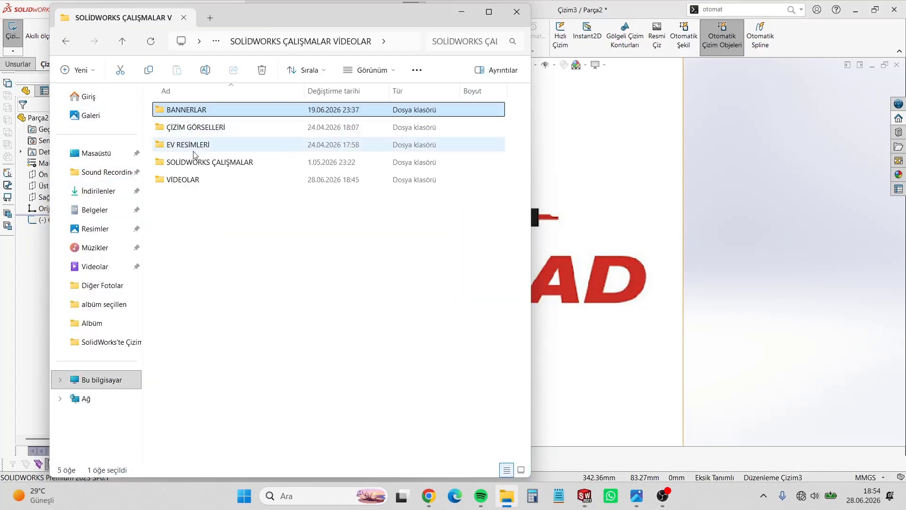
double_click(203, 163)
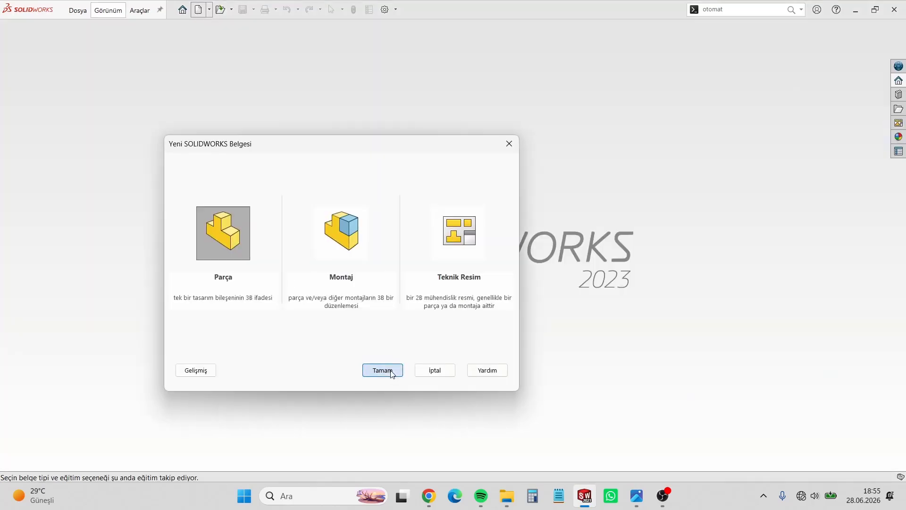
Create a new part document (Parça) and start a sketch on the Front Plane (Ön Düzlem).
click(386, 370)
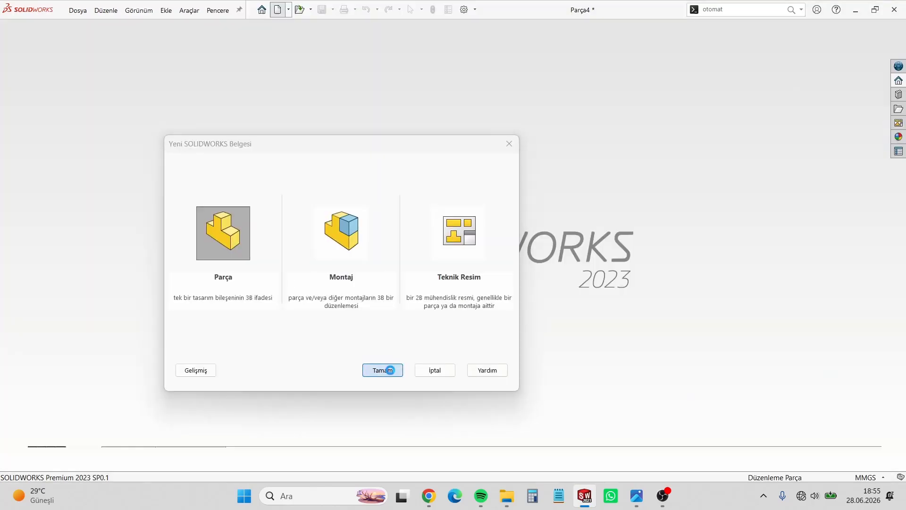
click(60, 175)
click(69, 161)
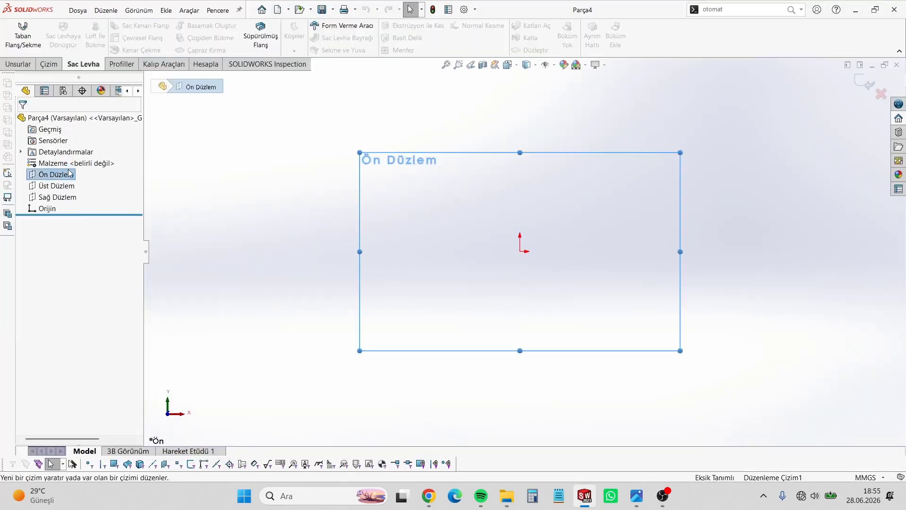
scroll(508, 222, down, 2)
Sketch a horizontal line ending at the origin and continue with a diagonal line rising to above the horizontal line's start point.
key(l)
click(415, 265)
click(526, 265)
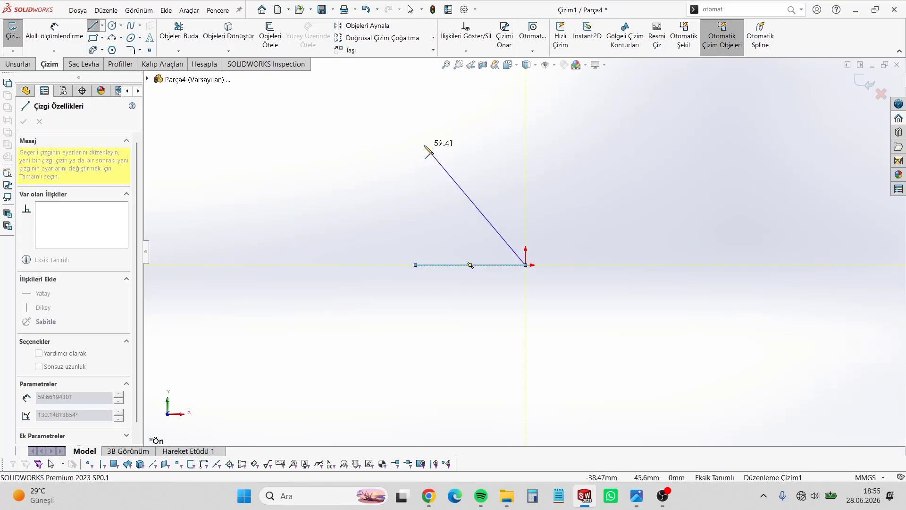
click(415, 134)
key(Escape)
Dimension the horizontal base line to 100 mm.
key(d)
click(441, 265)
click(433, 322)
text(100)
key(Return)
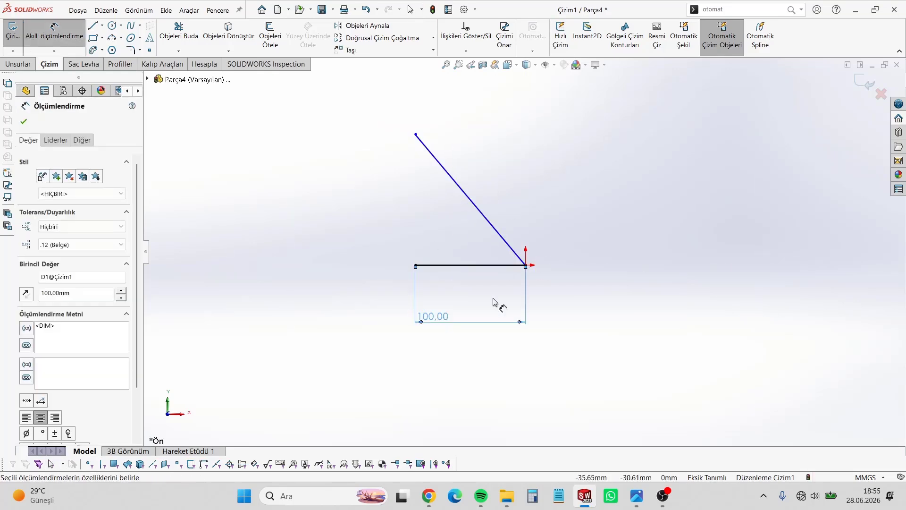
Sketch a short vertical line downward from the diagonal's upper end and dimension it to 20 mm.
key(l)
click(415, 134)
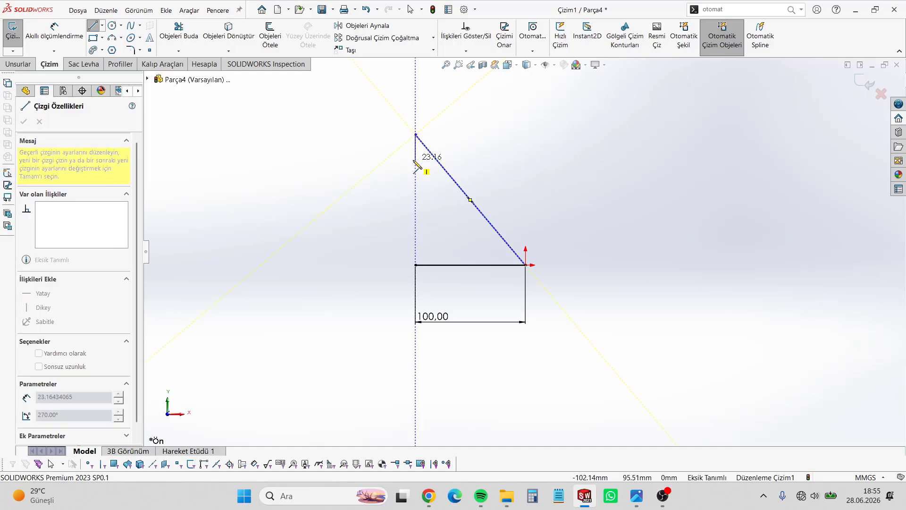
click(415, 155)
key(Escape)
key(d)
click(415, 144)
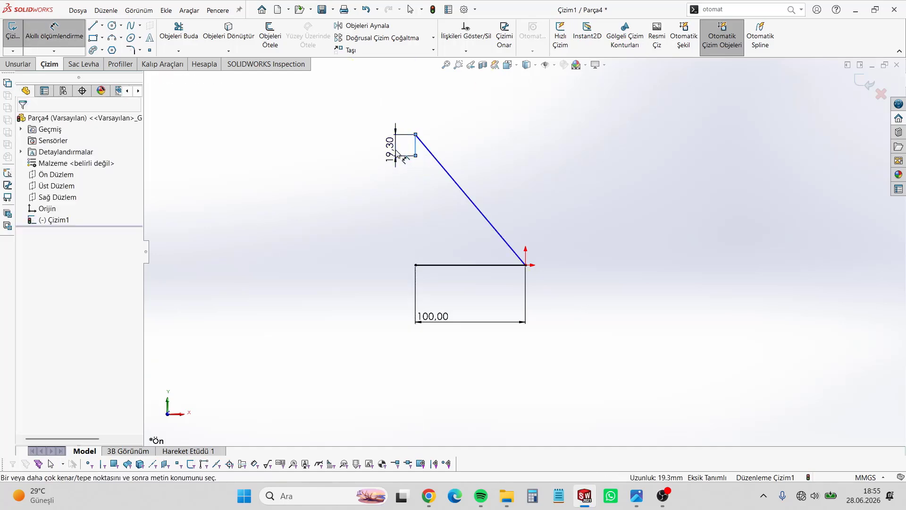
click(396, 153)
text(20)
key(Return)
key(Escape)
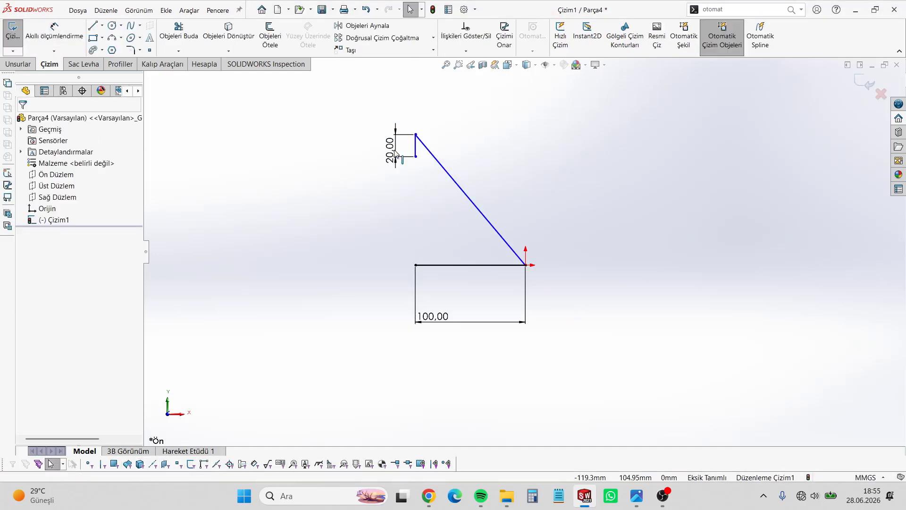
Dimension the vertical distance between the diagonal's upper end and the base line's free end to 100 mm.
key(d)
click(416, 135)
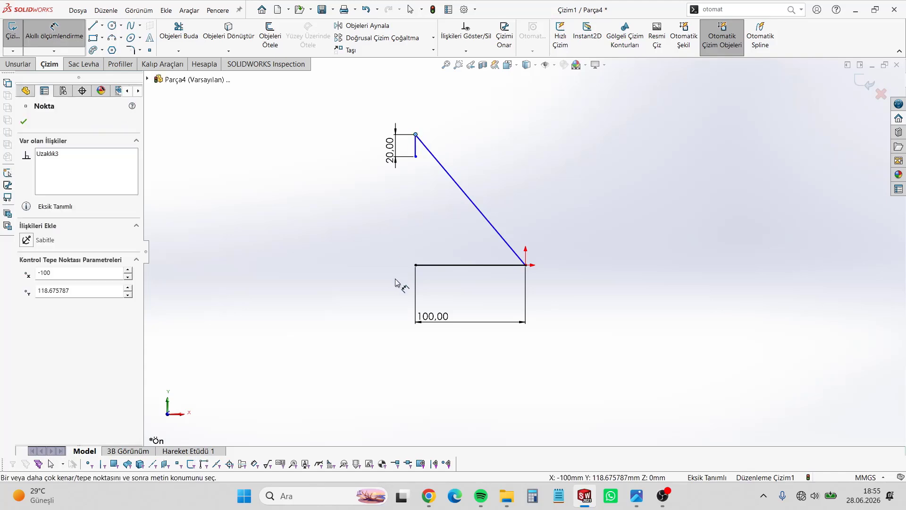
click(415, 266)
click(373, 203)
text(100)
key(Return)
key(Escape)
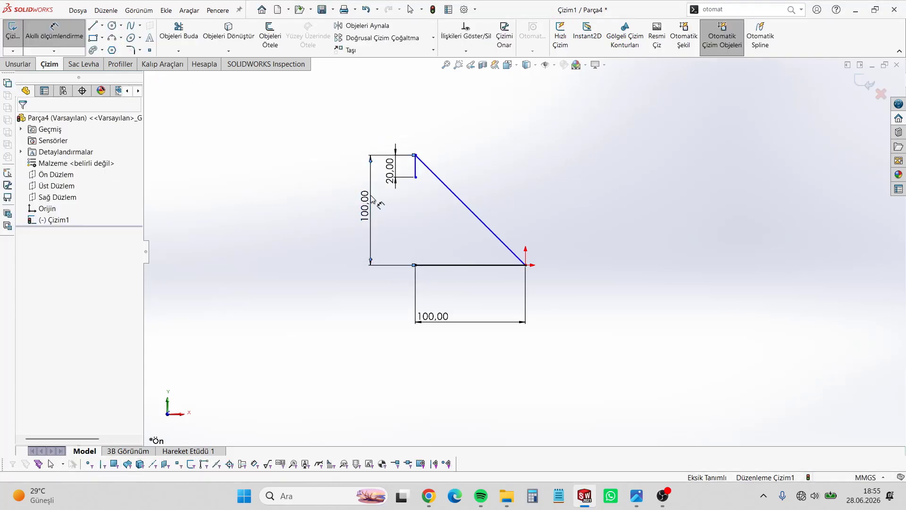
Add an angle dimension between the diagonal and the base line at the origin.
click(514, 255)
click(504, 266)
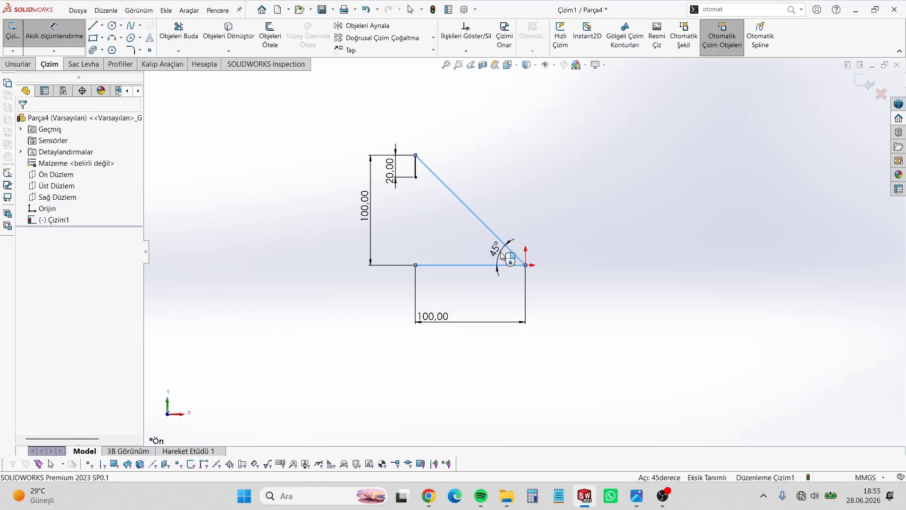
click(505, 260)
click(460, 236)
key(Escape)
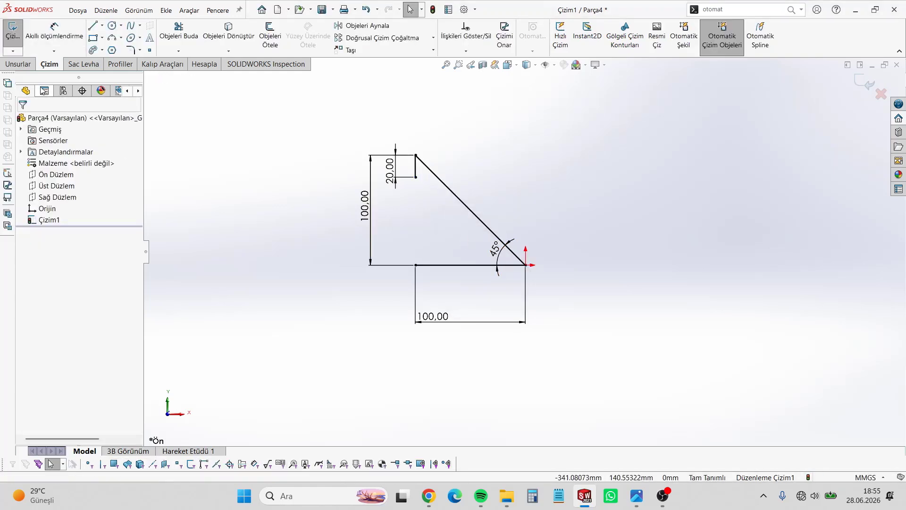
Start a Base Flange (Taban Flanşı) from the open profile and reverse its thickness direction so the sheet lies inside the profile.
click(90, 66)
click(23, 35)
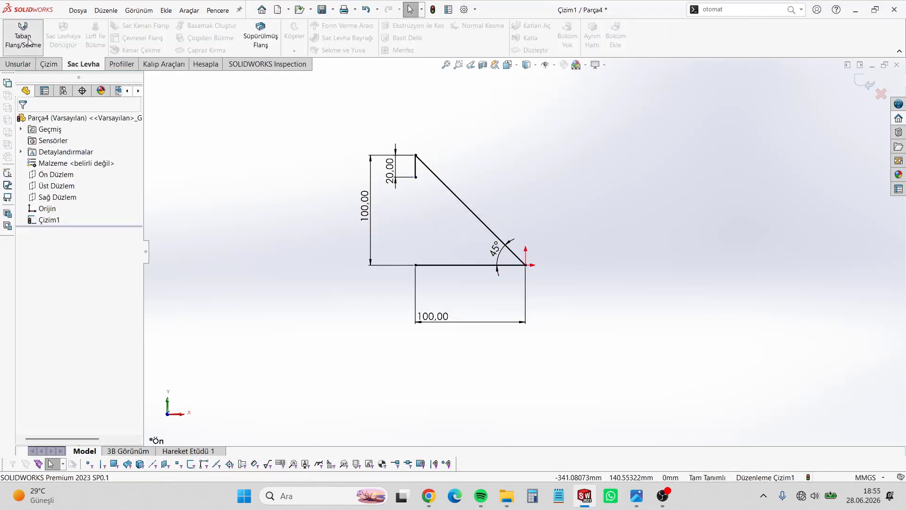
scroll(636, 265, down, 2)
middle_drag(620, 269, 412, 136)
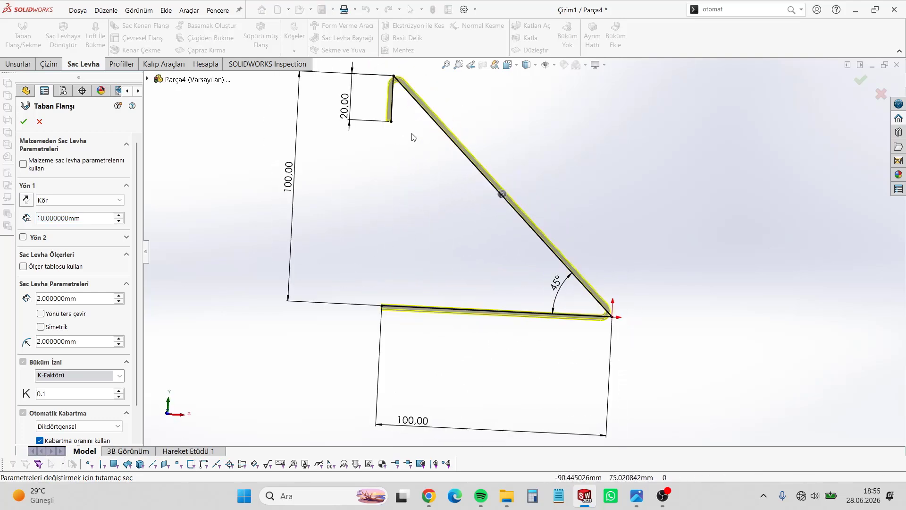
scroll(398, 117, down, 2)
scroll(523, 254, up, 1)
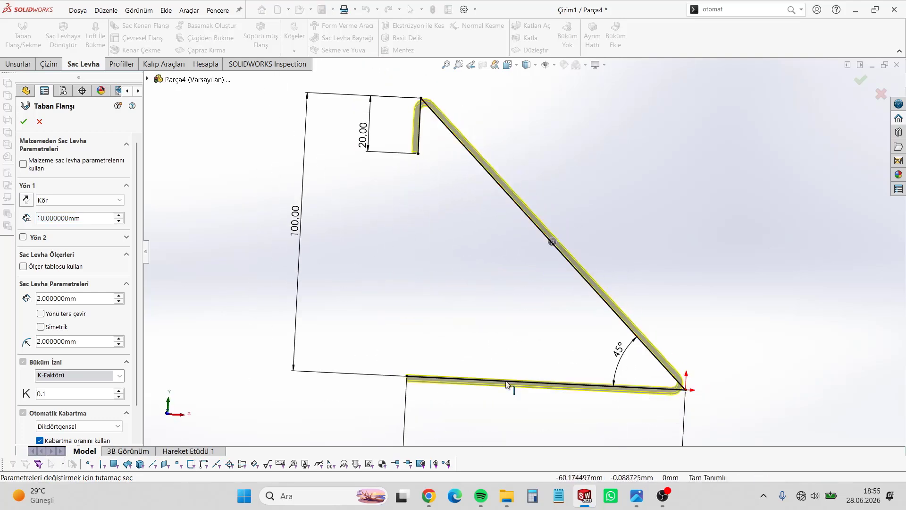
click(41, 314)
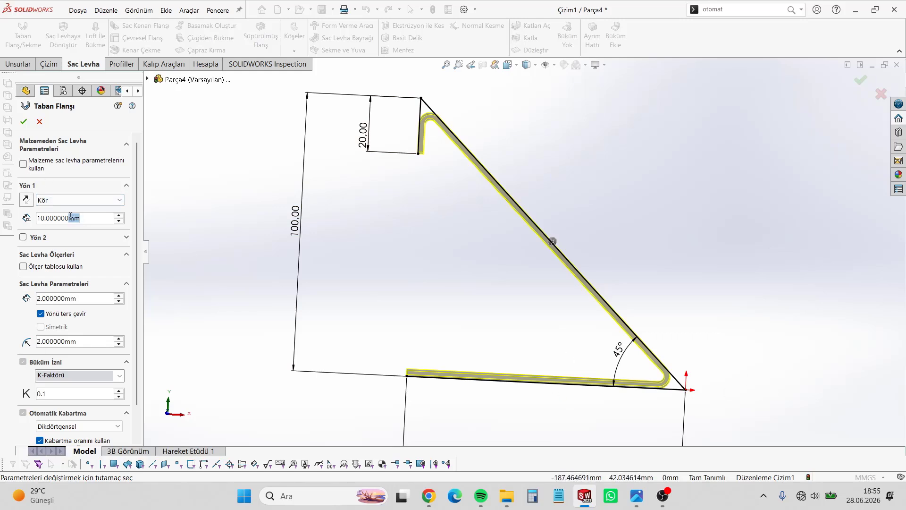
Set the base flange depth to 100 mm and create the sheet-metal stand.
text(100)
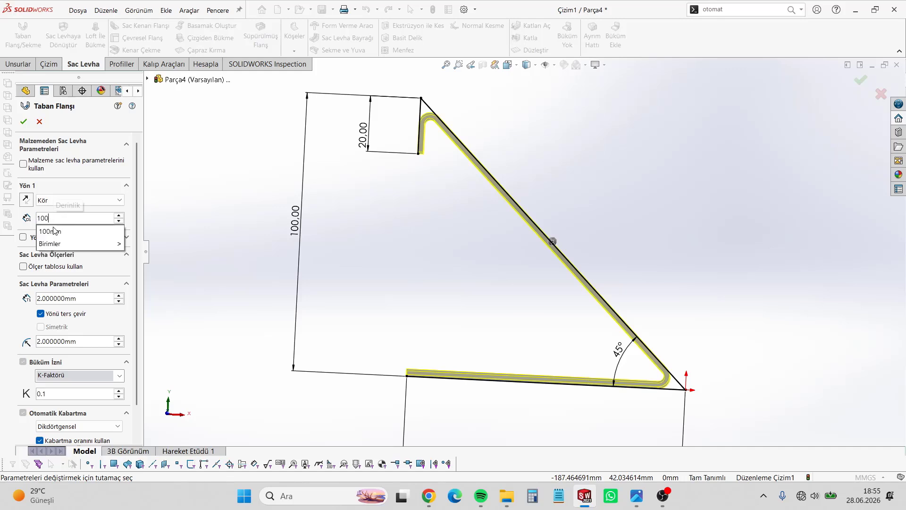
key(Return)
scroll(517, 197, up, 3)
middle_drag(500, 206, 457, 259)
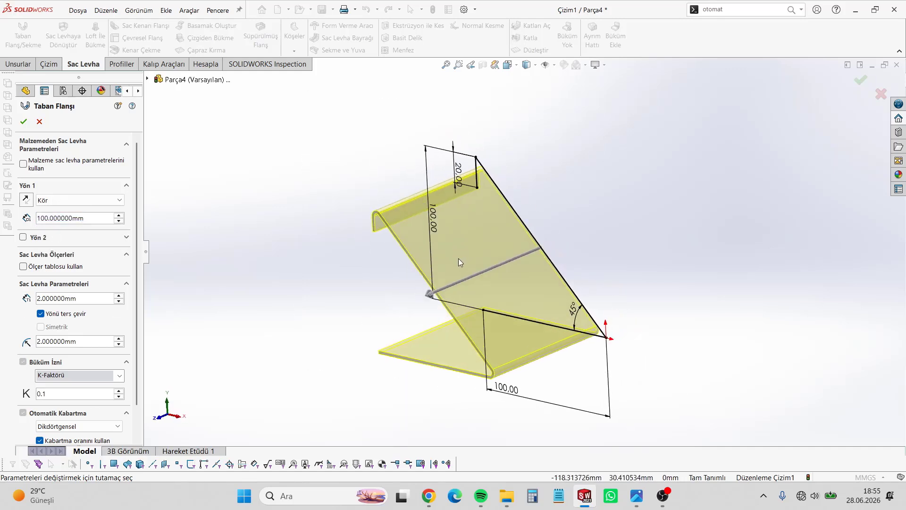
click(28, 121)
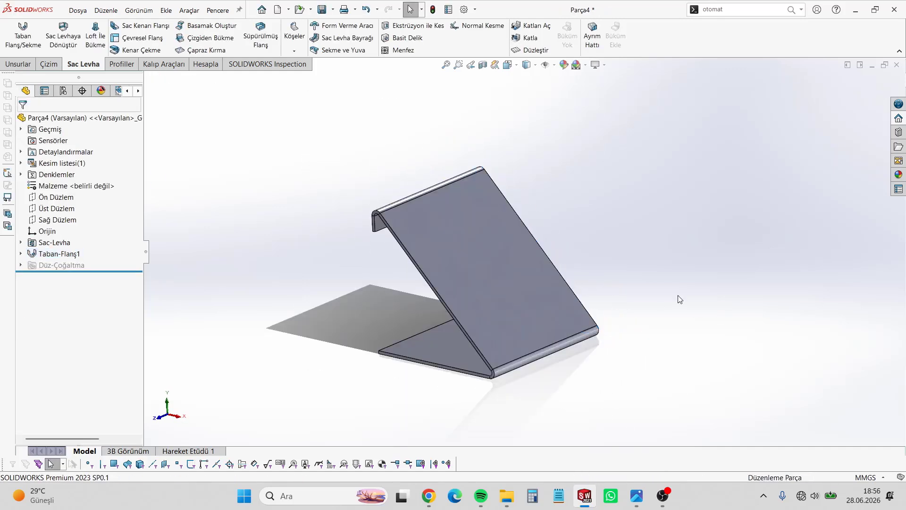
Flatten the sheet-metal stand to view its flat pattern, and fold it back.
scroll(521, 283, up, 3)
middle_drag(509, 282, 513, 217)
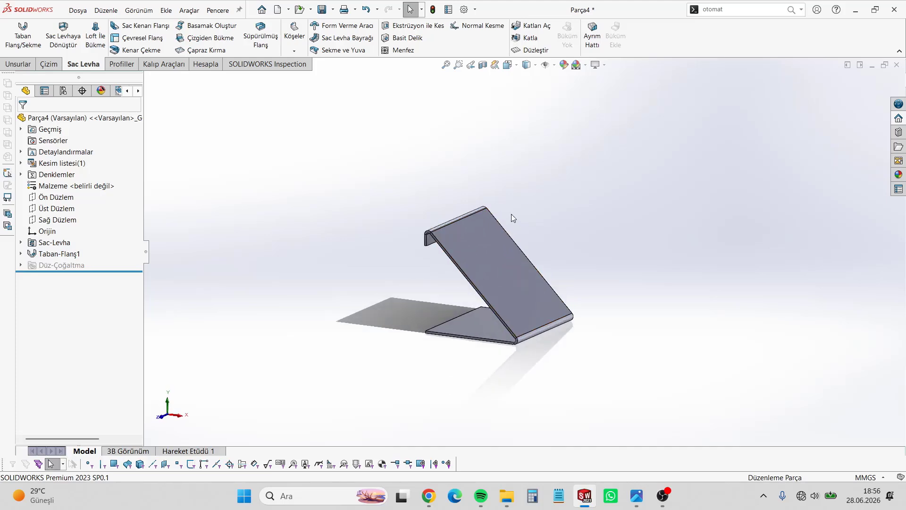
click(524, 51)
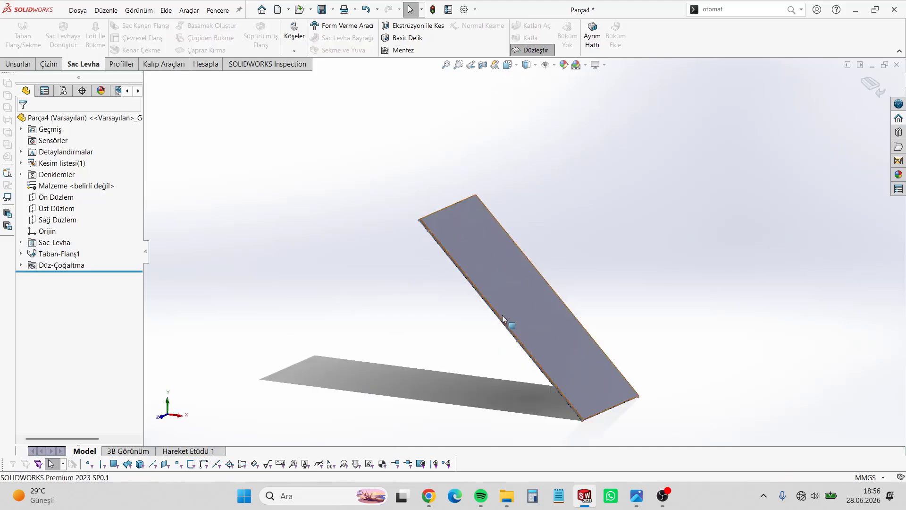
click(531, 50)
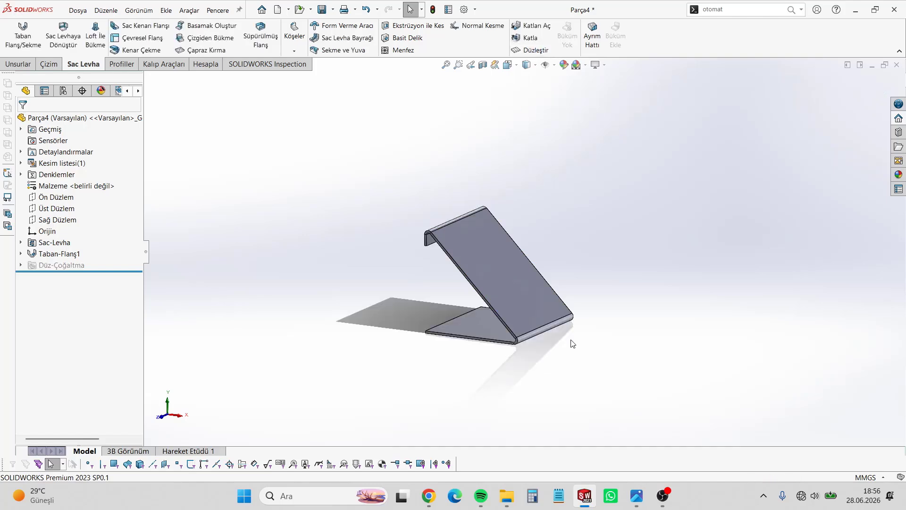
Start a sketch on the stand's slanted outer face and insert the channels4_profile image as a sketch picture.
click(499, 279)
click(554, 270)
click(554, 271)
click(553, 248)
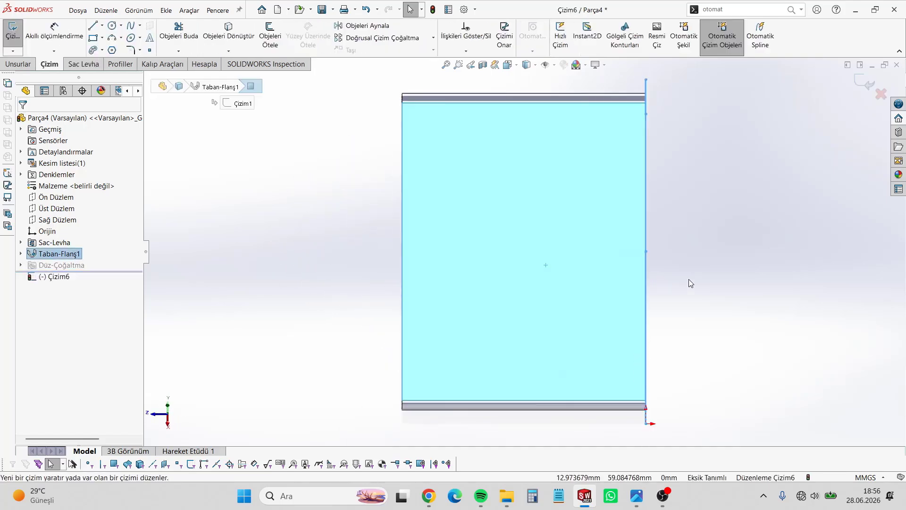
click(657, 36)
click(479, 184)
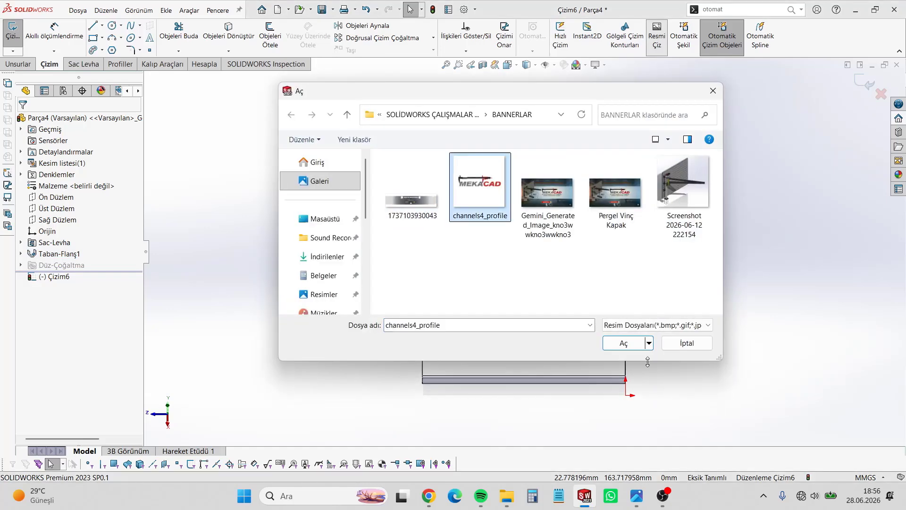
click(623, 343)
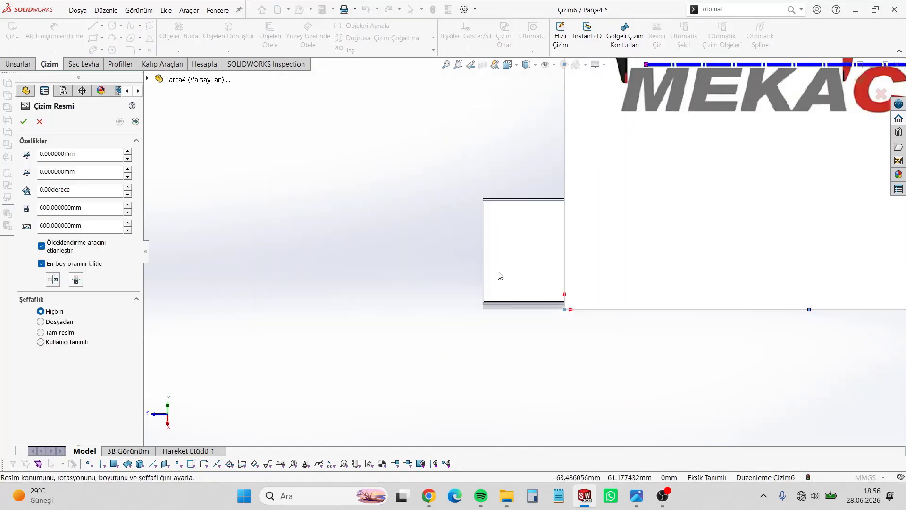
Shrink the logo picture to about 101.5 mm square and position it over the slanted face.
mouse_move(566, 304)
mouse_down()
mouse_move(486, 296)
mouse_move(495, 299)
mouse_up()
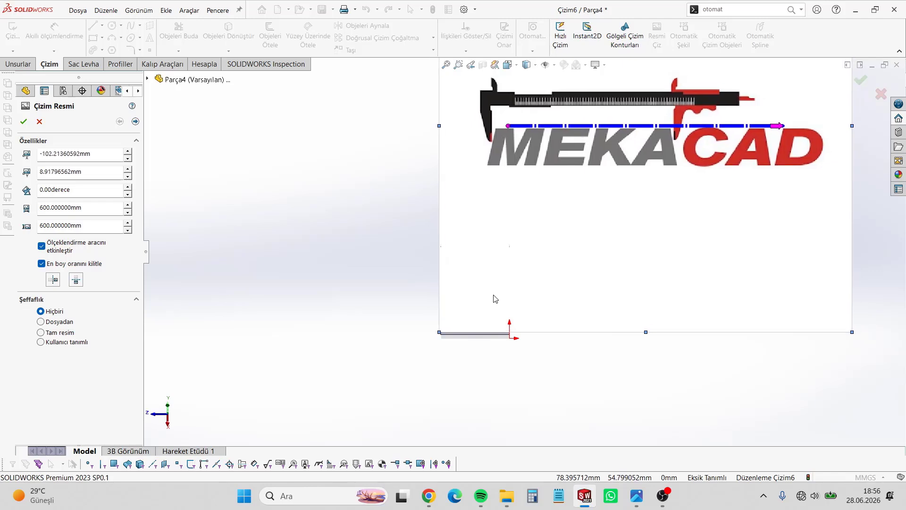
key(f)
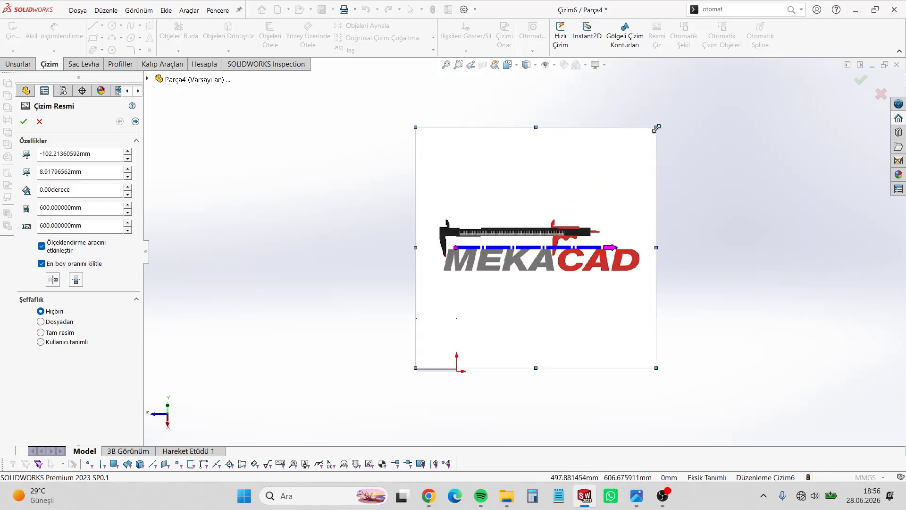
drag(656, 128, 405, 325)
scroll(410, 349, down, 3)
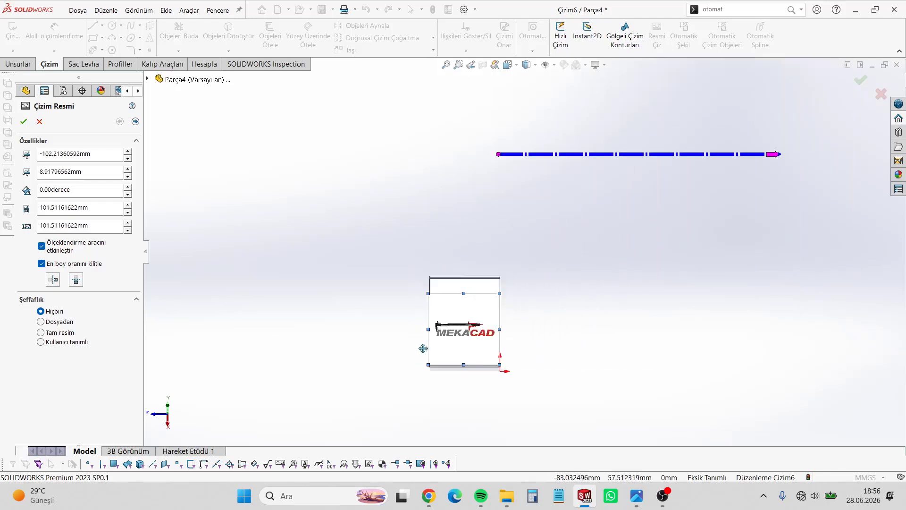
scroll(472, 347, down, 3)
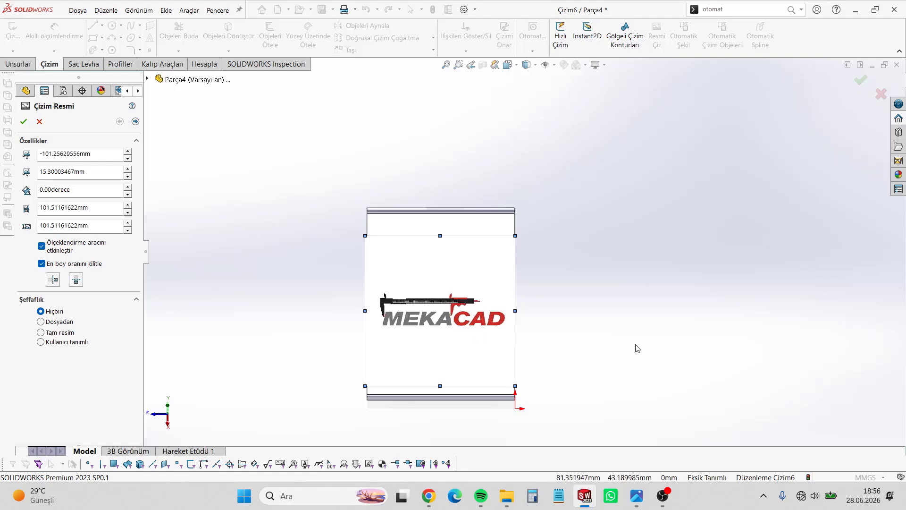
scroll(343, 286, down, 1)
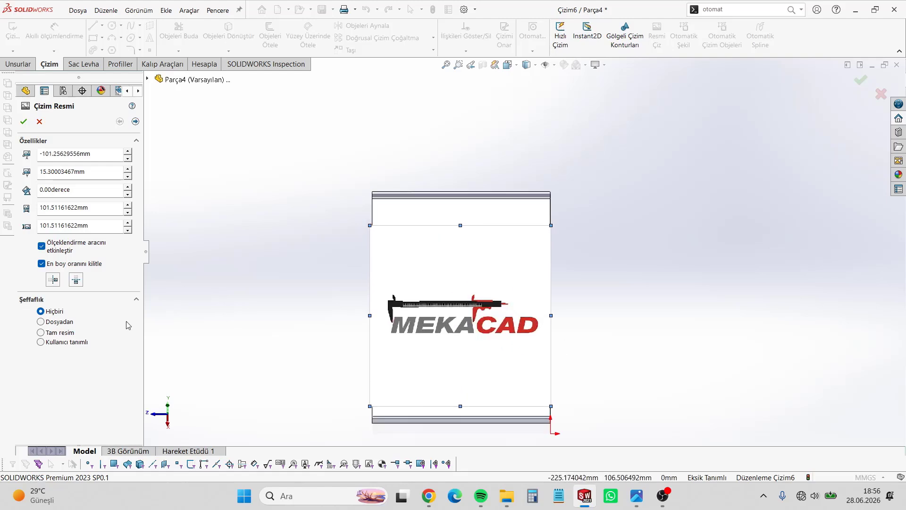
Start Autotrace on the sketch picture with a rectangular selection around the MEKACAD caliper logo.
click(136, 121)
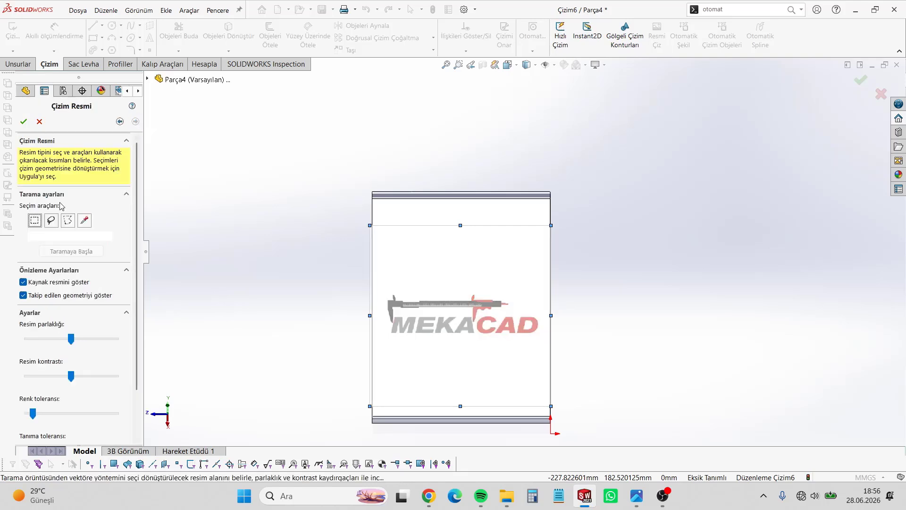
click(40, 225)
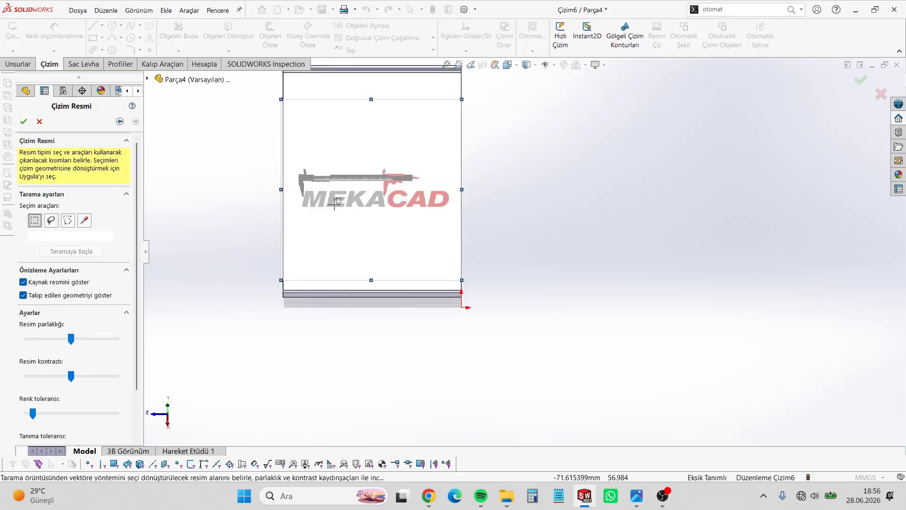
scroll(373, 213, up, 3)
scroll(411, 222, down, 7)
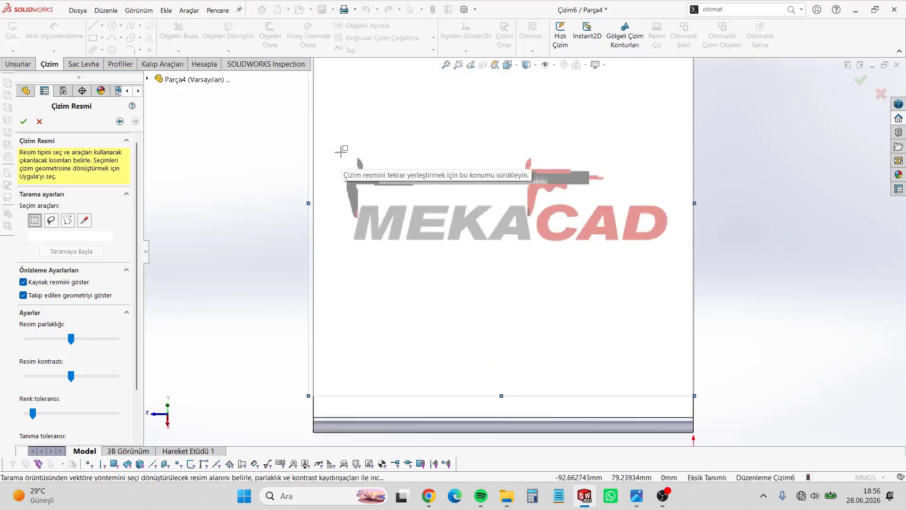
mouse_move(340, 146)
mouse_down()
mouse_move(591, 214)
mouse_move(678, 251)
mouse_up()
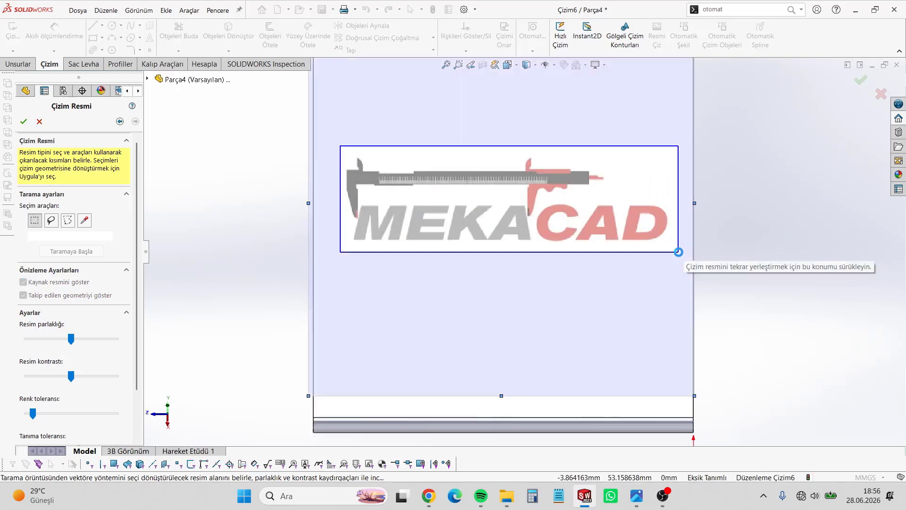
click(93, 253)
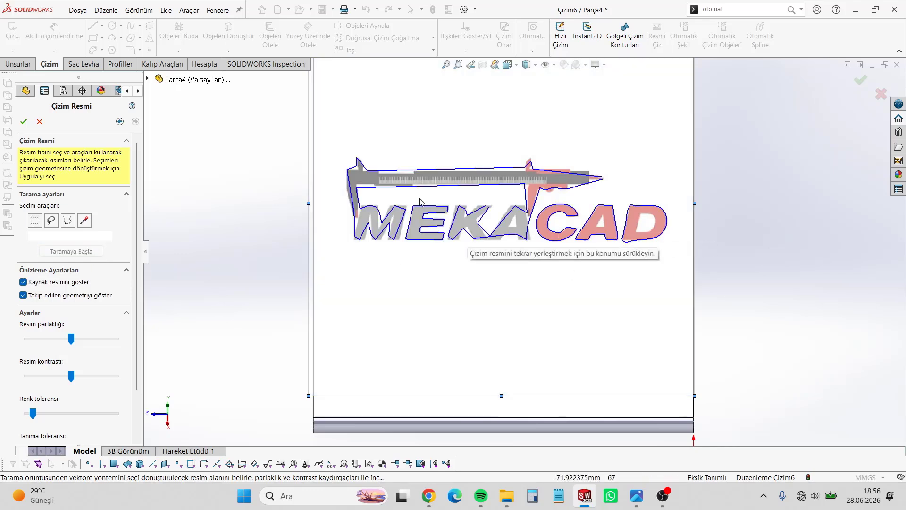
Raise the trace's colour tolerance, lower its recognition tolerance, and apply the traced outlines to the sketch.
scroll(68, 396, down, 2)
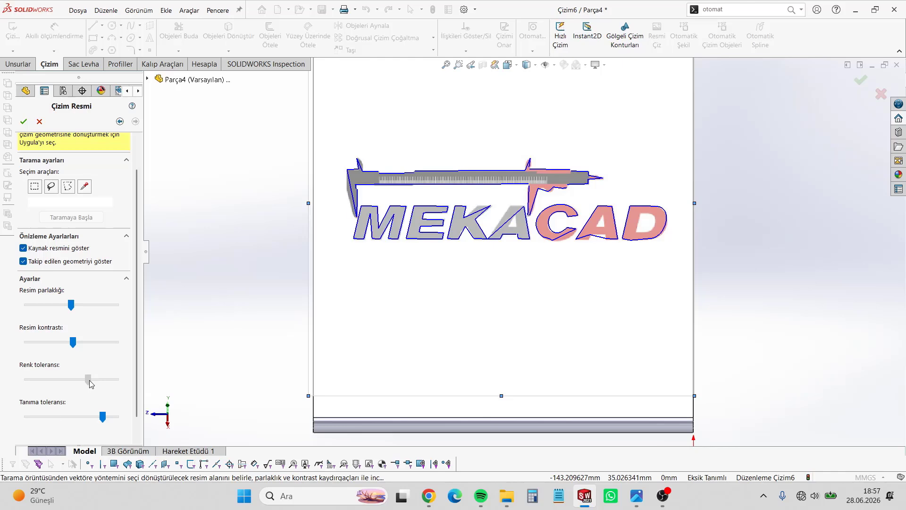
drag(103, 416, 55, 416)
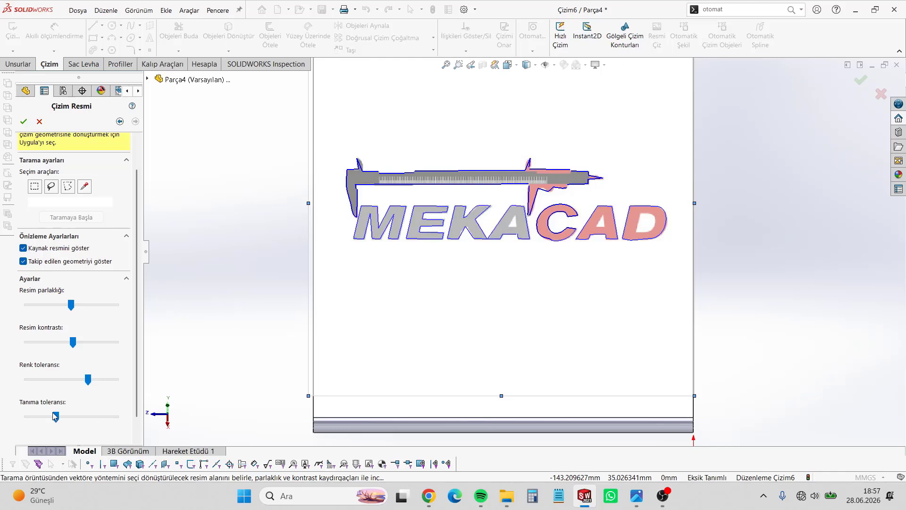
drag(52, 415, 44, 415)
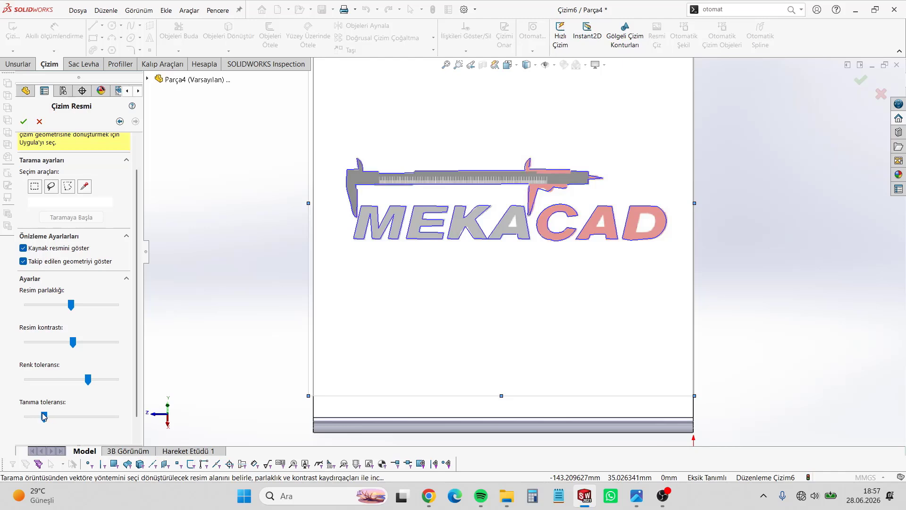
scroll(44, 416, down, 1)
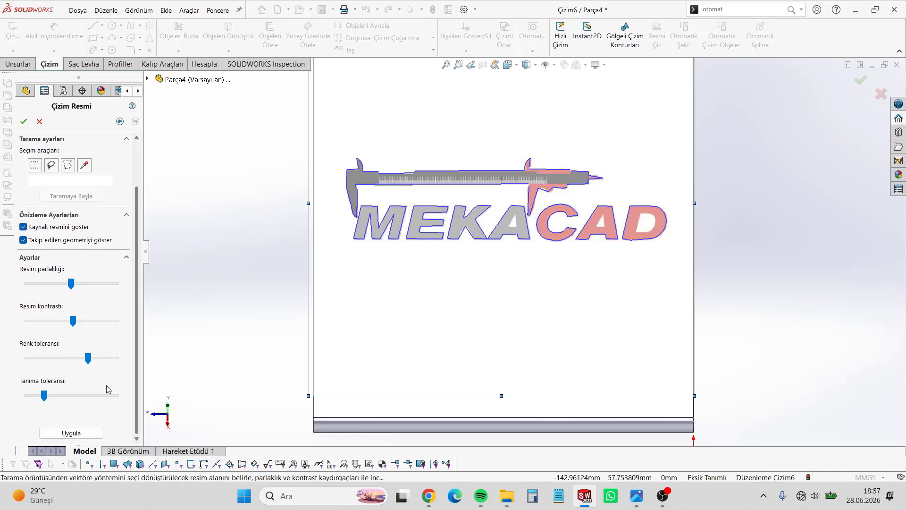
click(72, 433)
scroll(556, 239, up, 1)
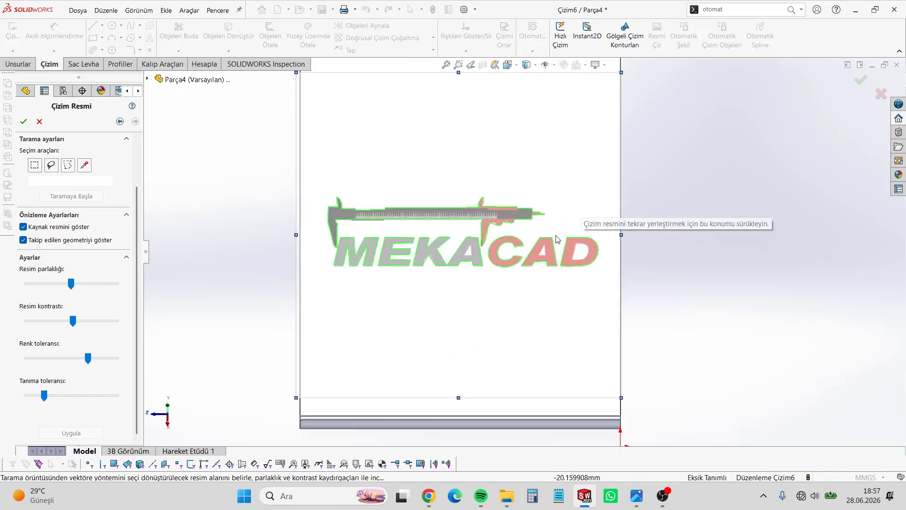
scroll(460, 249, down, 2)
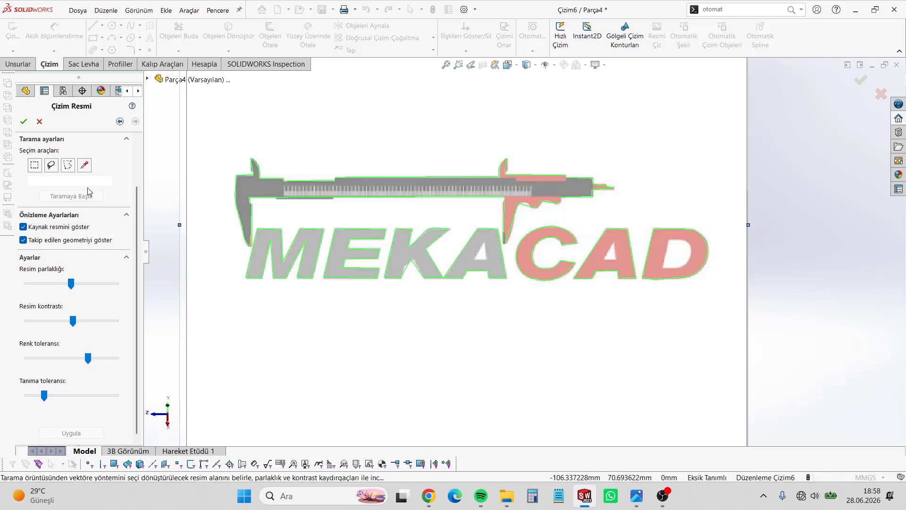
scroll(546, 299, up, 3)
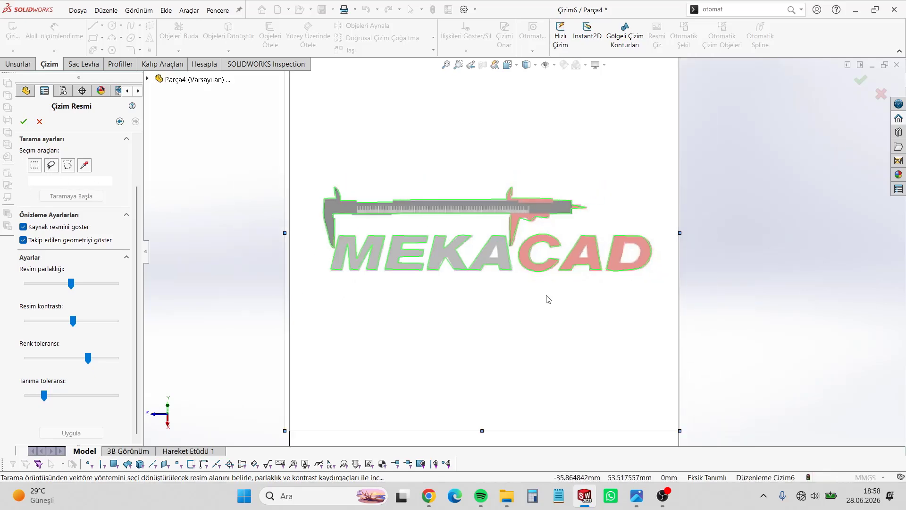
click(24, 123)
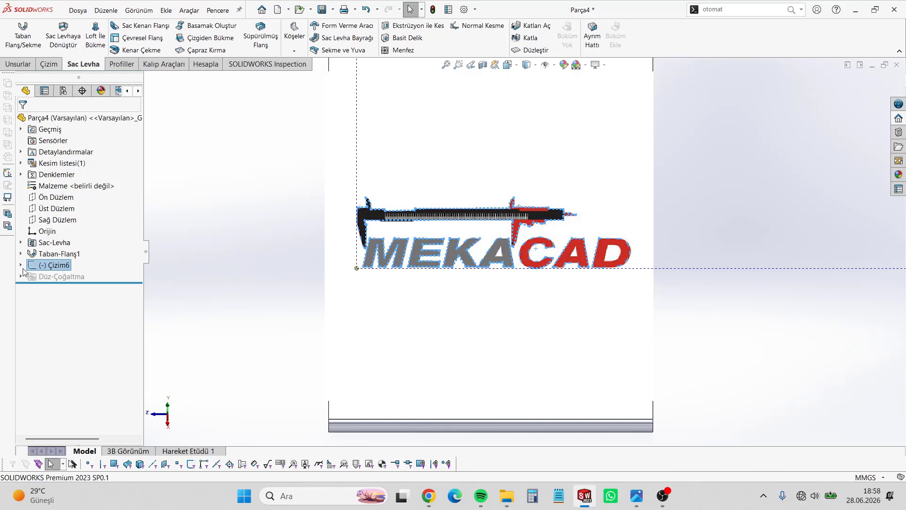
Suppress the logo picture inside the traced sketch so only the outlines are shown.
click(21, 264)
click(62, 277)
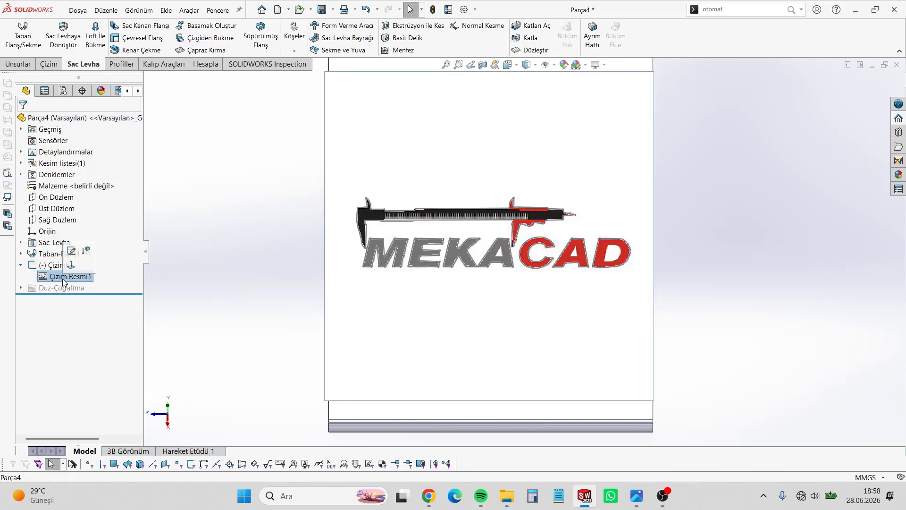
click(72, 265)
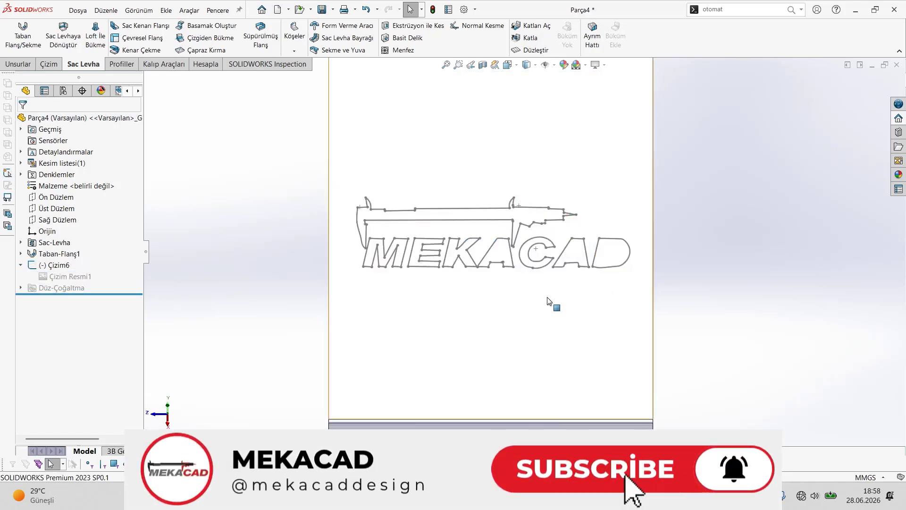
Edit the traced sketch and close the outline gaps at the caliper's fixed jaw and stepped upper beam edge with short lines.
click(51, 265)
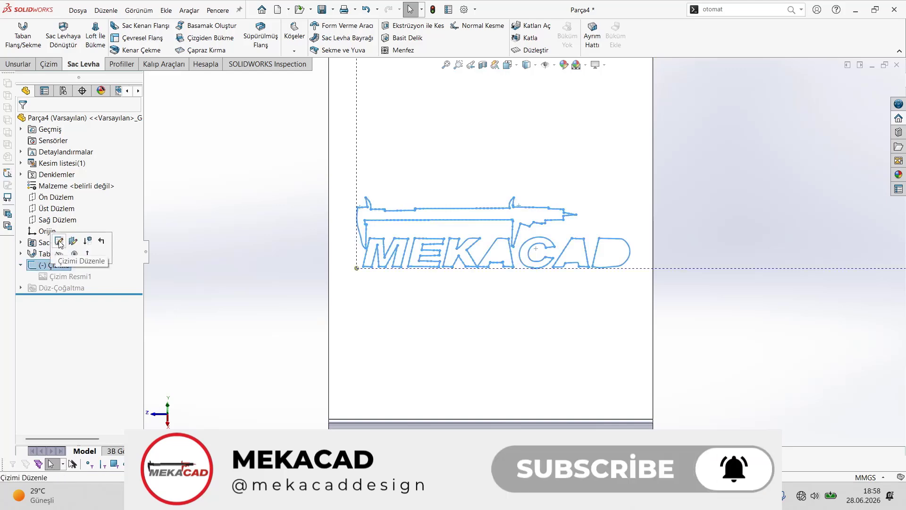
click(59, 241)
scroll(314, 197, down, 5)
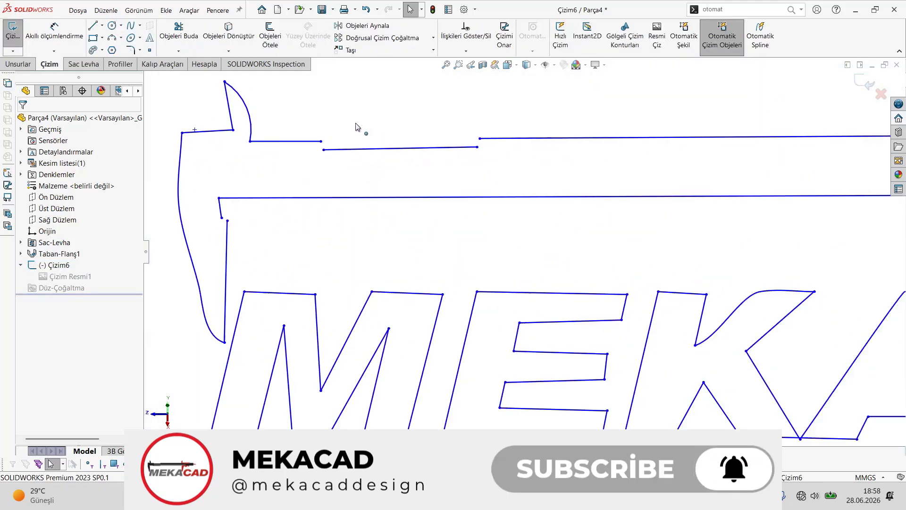
click(93, 25)
click(222, 217)
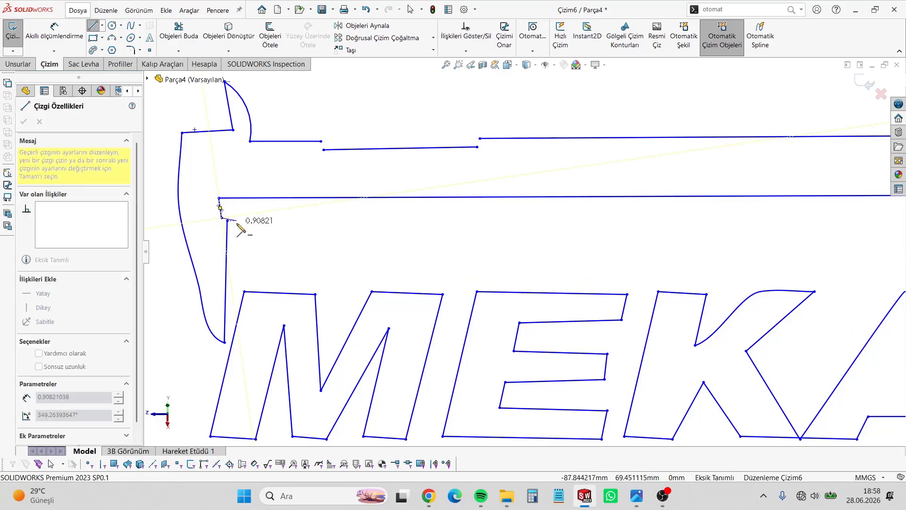
click(228, 220)
click(321, 141)
click(324, 149)
key(Escape)
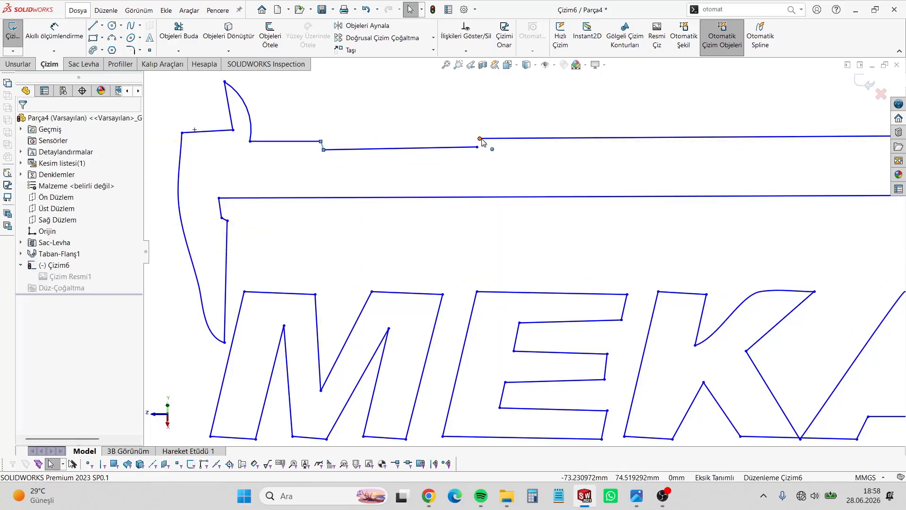
click(479, 139)
click(477, 146)
Close the remaining caliper outline gaps around the movable jaw and the beam's tip end with short lines.
scroll(481, 145, up, 5)
scroll(708, 103, down, 5)
click(633, 190)
click(636, 198)
click(630, 263)
click(633, 271)
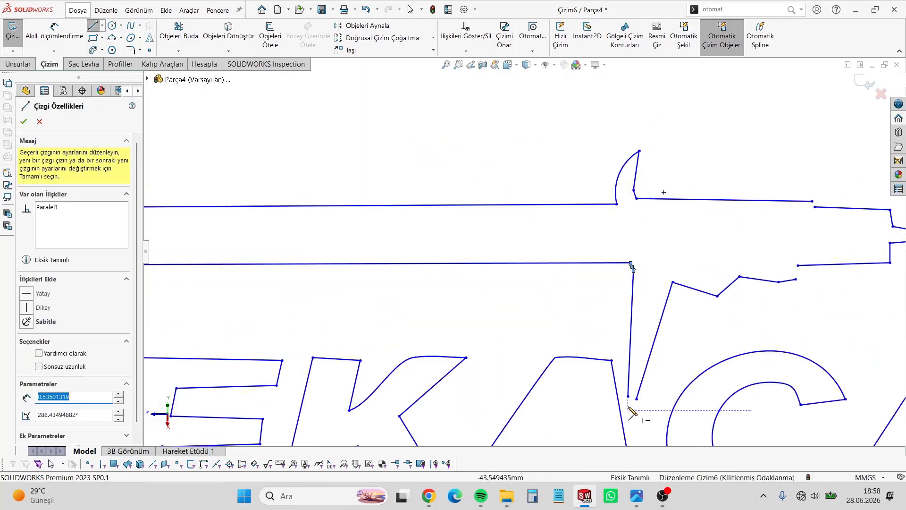
click(637, 399)
click(797, 265)
click(796, 279)
click(812, 201)
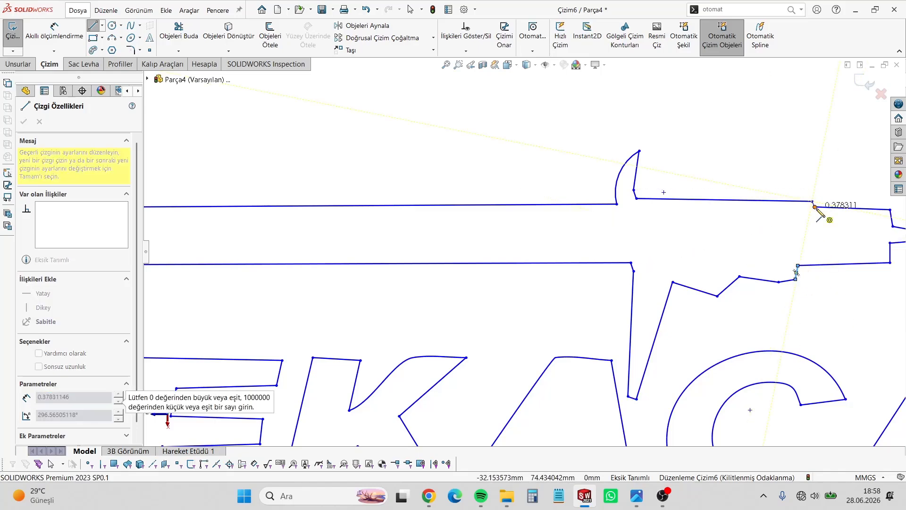
click(815, 207)
scroll(815, 208, up, 3)
key(Escape)
Examine the traced MEKACAD letter outlines for open corners and missing inner contours.
scroll(373, 318, down, 4)
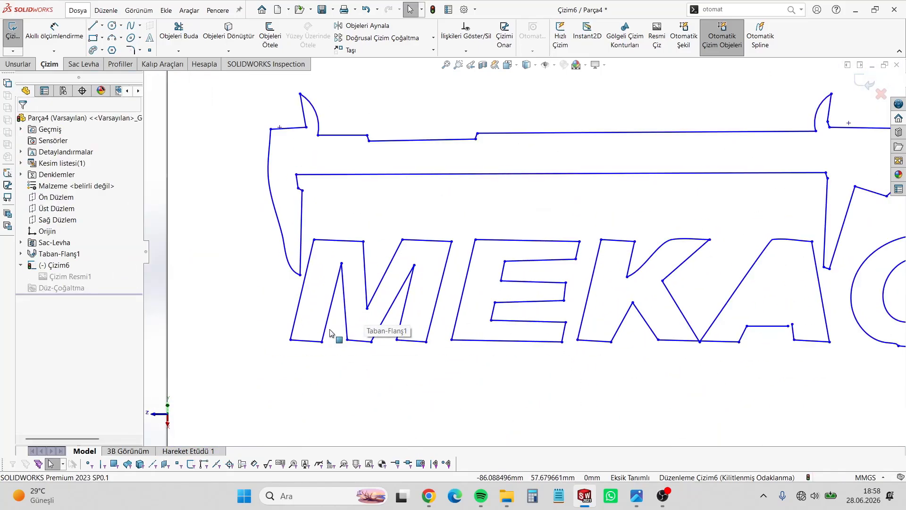
scroll(491, 338, up, 3)
scroll(456, 294, down, 3)
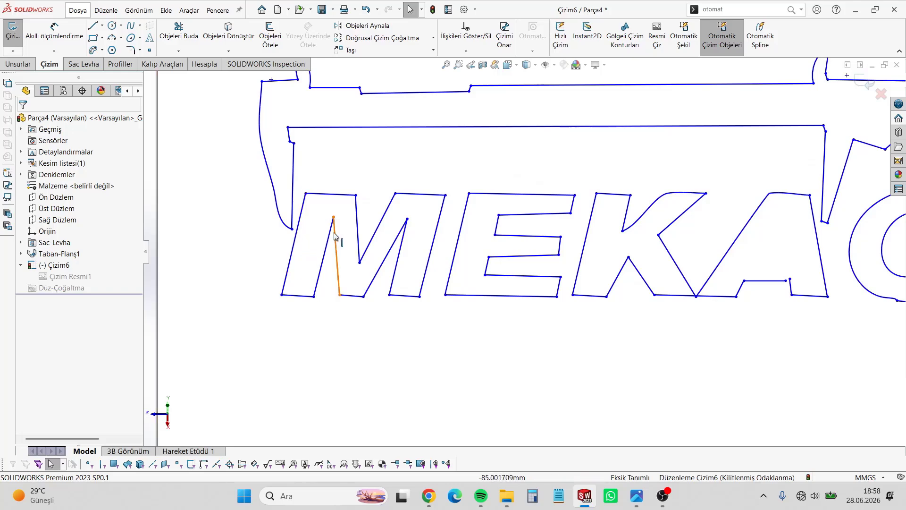
scroll(333, 239, down, 2)
scroll(460, 227, down, 3)
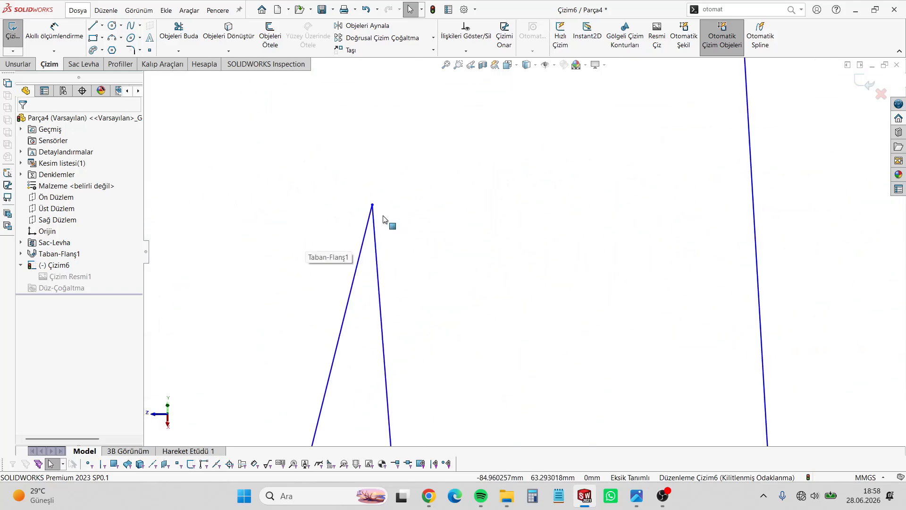
scroll(411, 277, up, 3)
scroll(519, 302, up, 3)
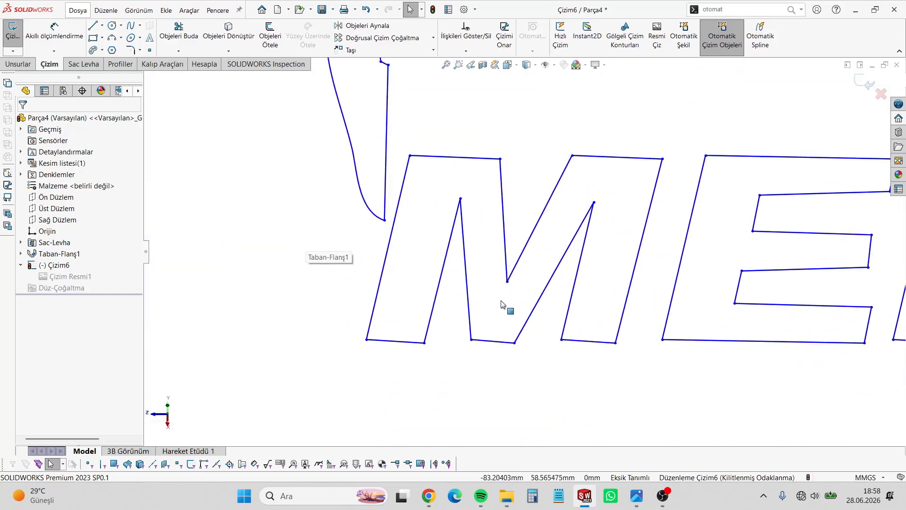
scroll(578, 268, up, 1)
scroll(537, 255, down, 1)
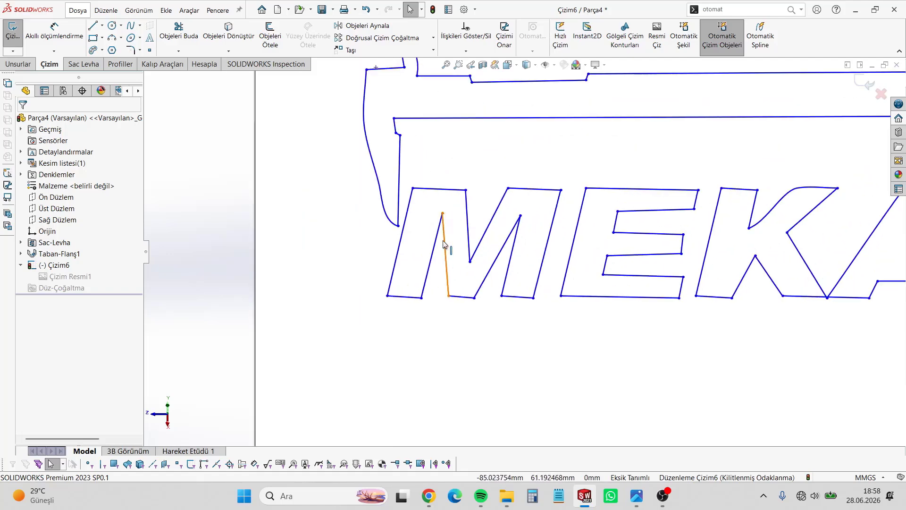
scroll(527, 255, up, 3)
scroll(700, 262, down, 2)
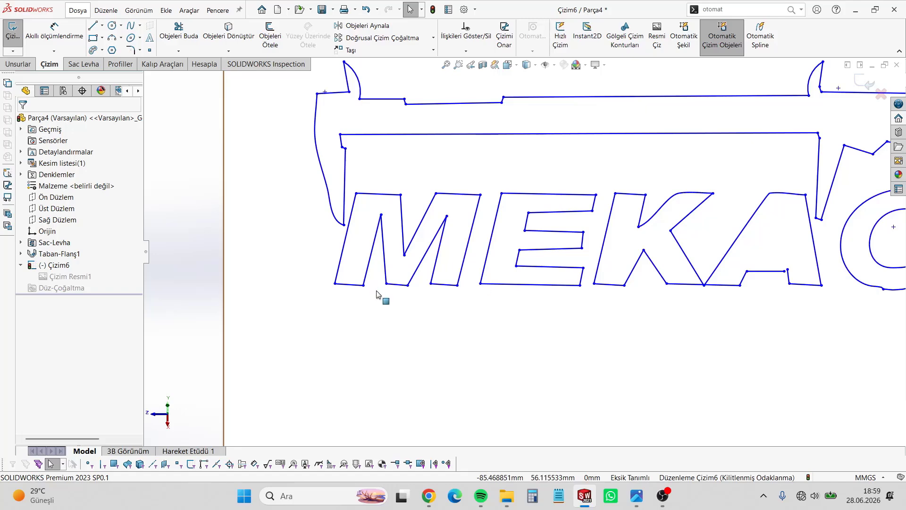
scroll(530, 277, up, 3)
scroll(536, 239, down, 4)
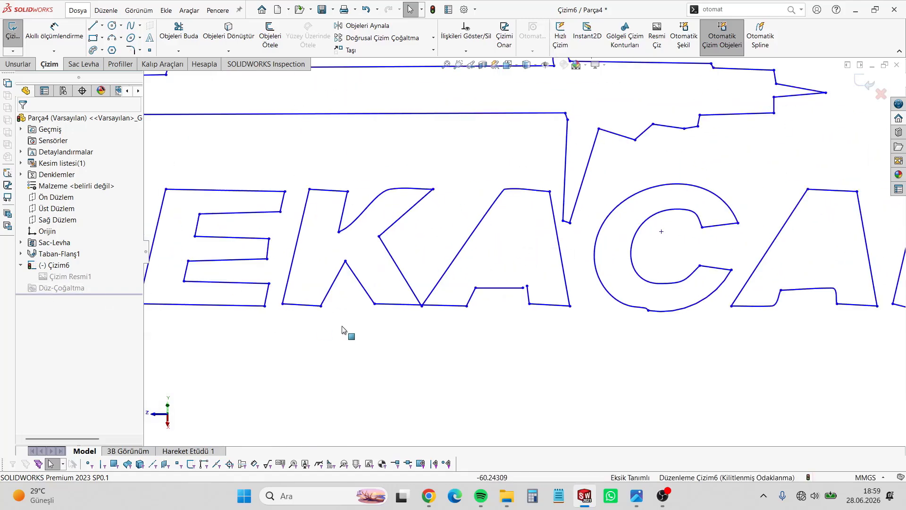
scroll(537, 247, up, 3)
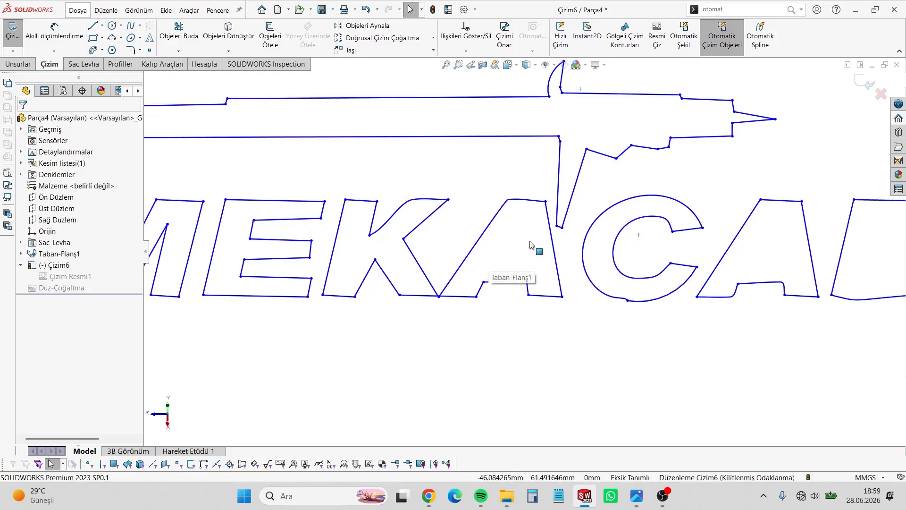
Draw the inner opening of the first letter A with connected lines, ending on the letter's top edge.
scroll(524, 251, down, 3)
key(l)
click(507, 208)
click(485, 250)
click(527, 250)
click(527, 208)
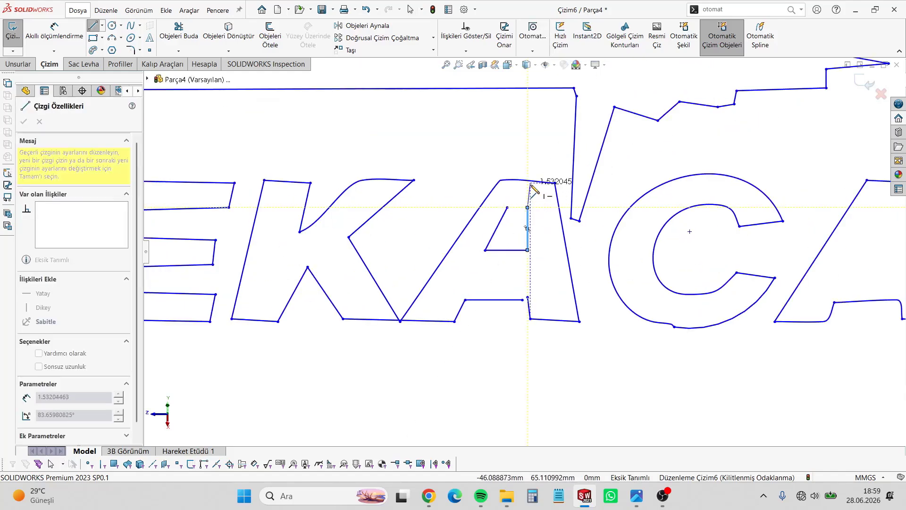
click(530, 181)
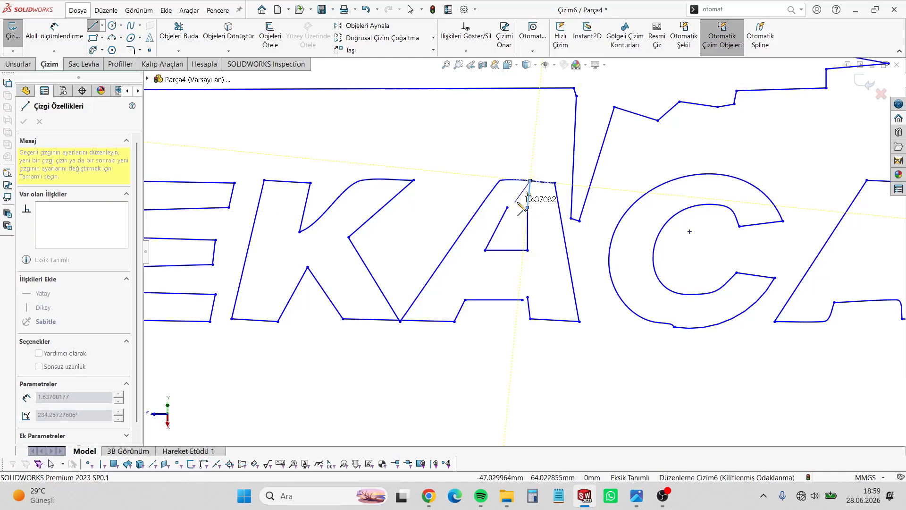
key(Escape)
Connect the other side of the A's inner opening to the top edge and trim the edge segment between both lines.
key(l)
click(507, 207)
click(518, 180)
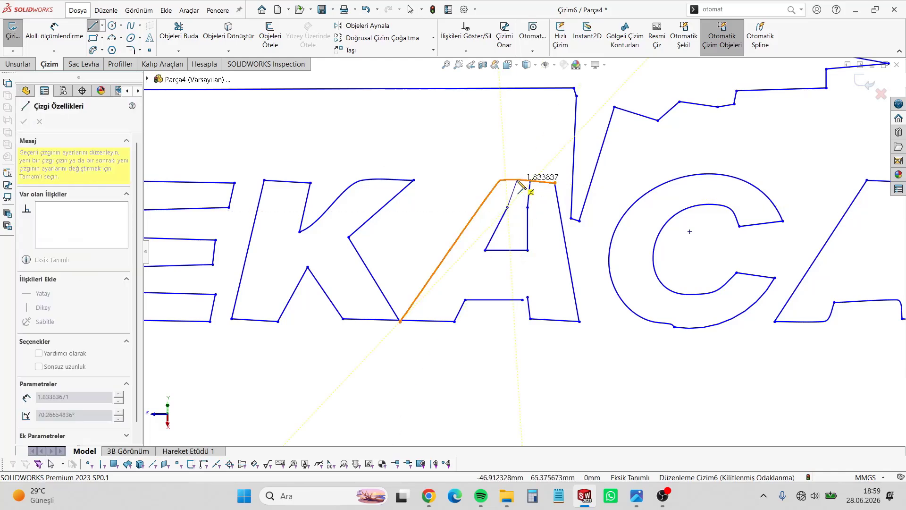
key(Escape)
scroll(521, 202, down, 3)
scroll(454, 165, up, 3)
click(181, 32)
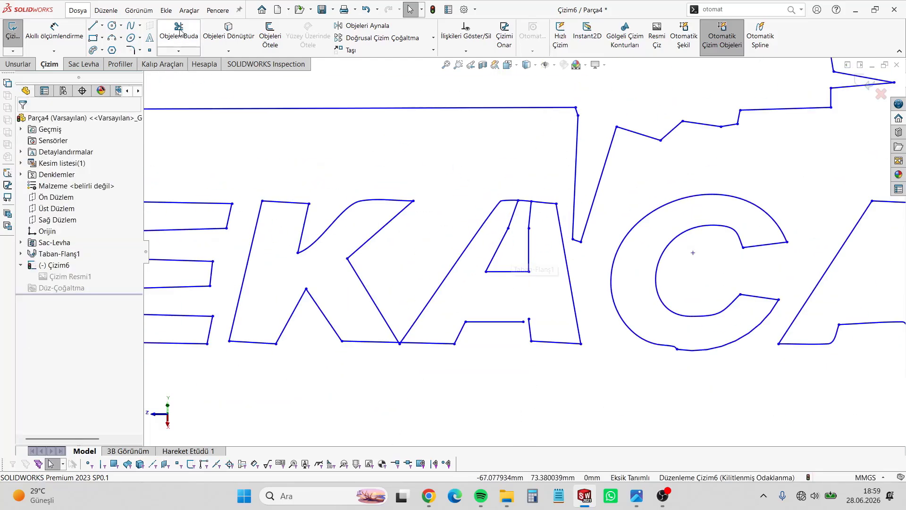
click(525, 202)
scroll(516, 283, down, 3)
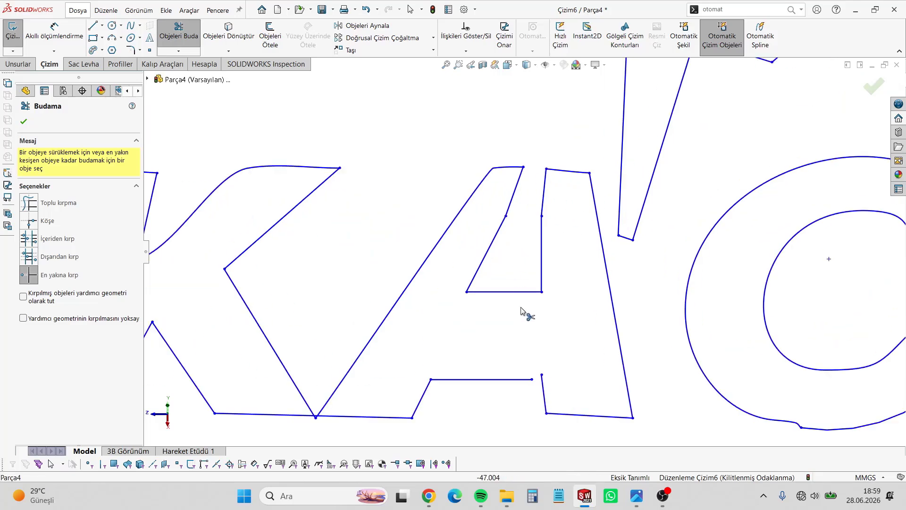
key(Escape)
Draw two parallel horizontal bridge lines across the first A's left leg, from its inner opening to the outer edge.
key(l)
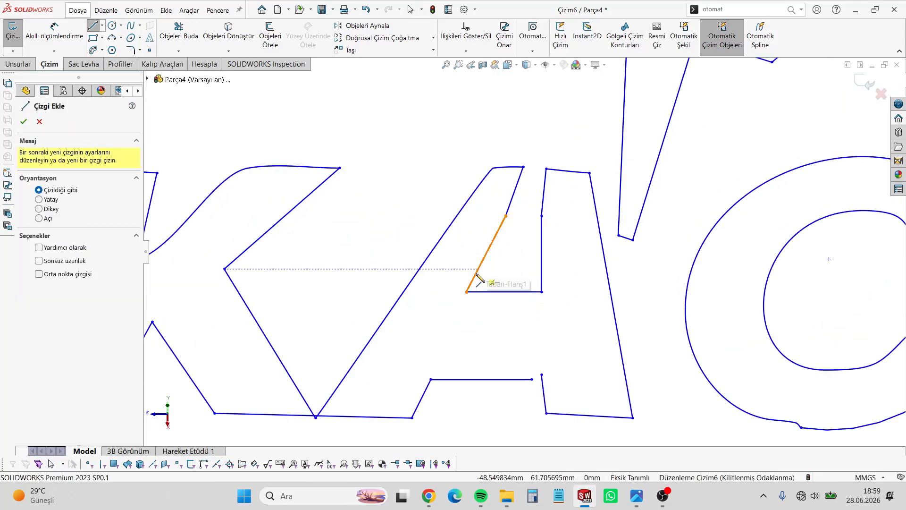
click(475, 273)
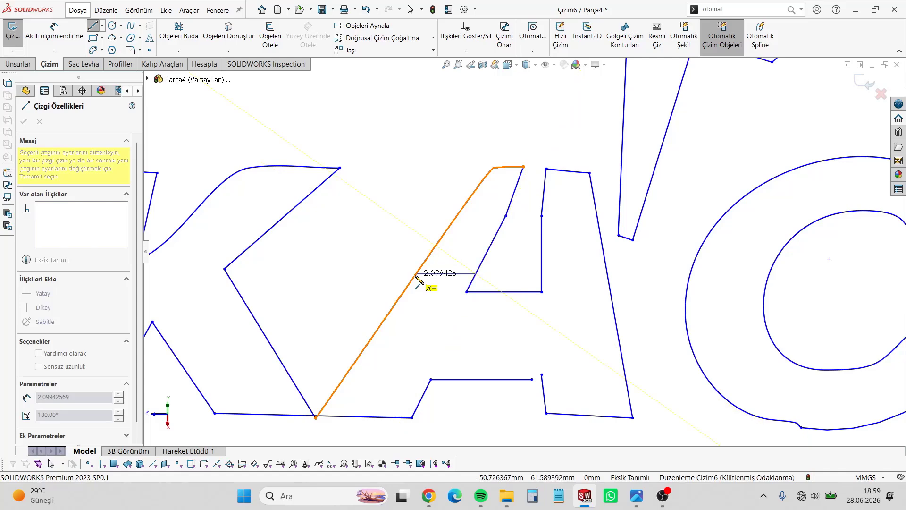
click(416, 274)
key(Escape)
key(l)
click(486, 253)
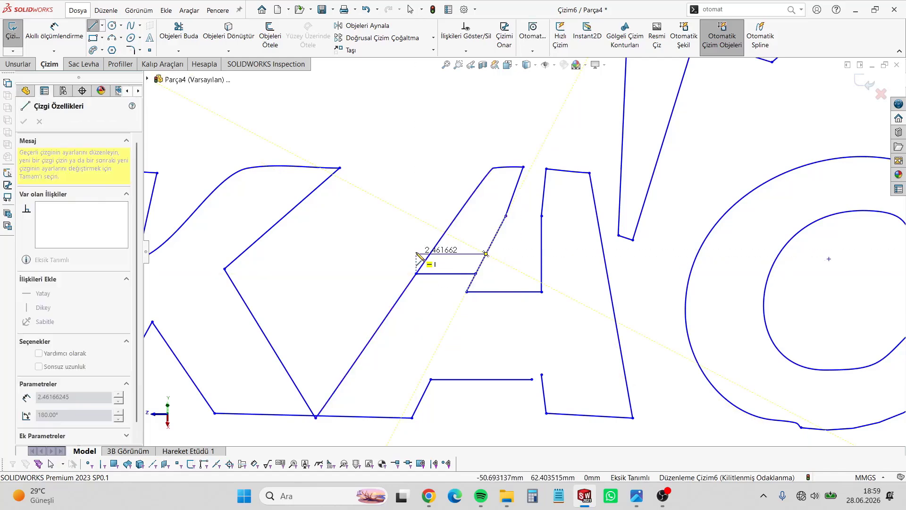
click(430, 253)
key(Escape)
Draw two matching horizontal bridge lines across the first A's right leg, level with those on the left leg.
click(542, 273)
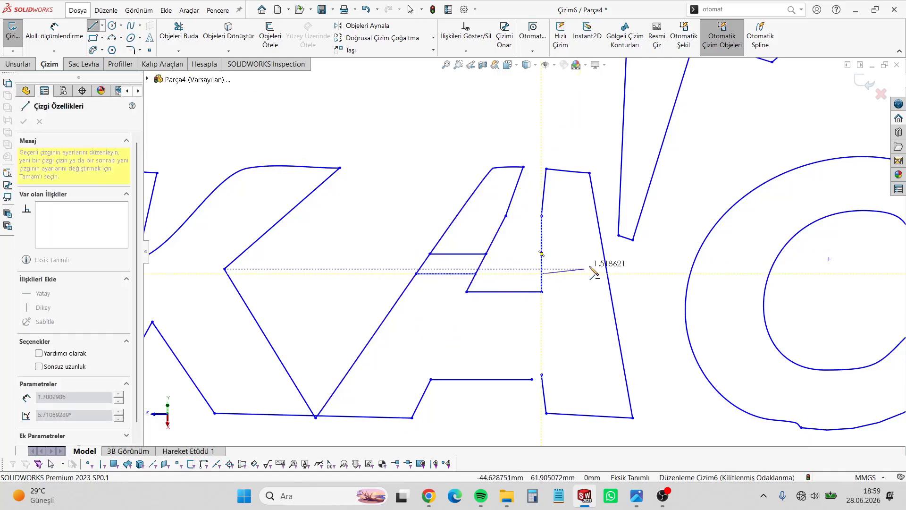
click(607, 273)
key(Escape)
key(l)
click(542, 254)
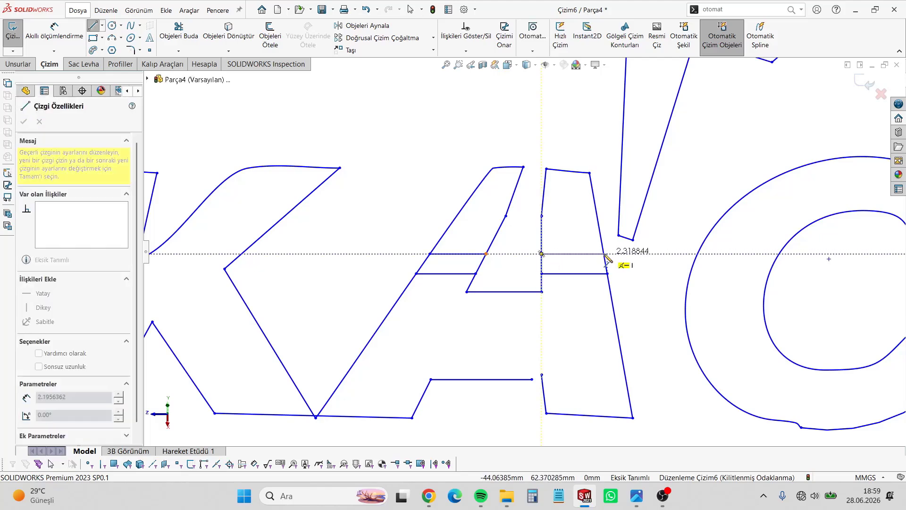
click(604, 253)
key(Escape)
Draw two slanted bridge lines from the base of the first A's inner opening down to the letter's lower edge.
click(503, 291)
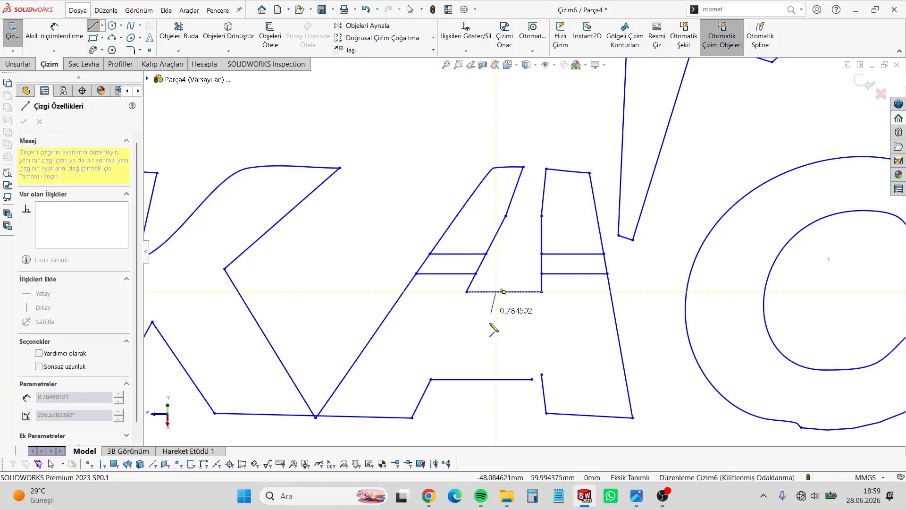
click(470, 379)
key(Escape)
key(l)
click(516, 291)
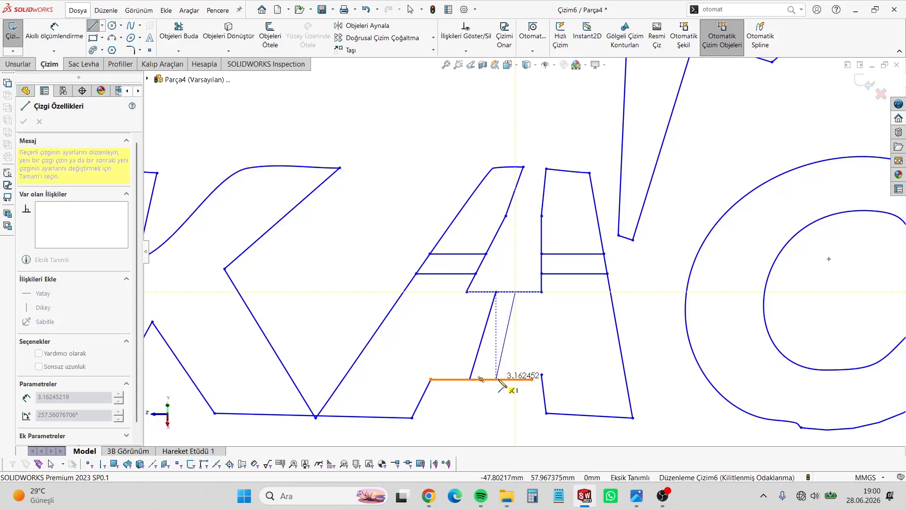
click(496, 378)
key(Escape)
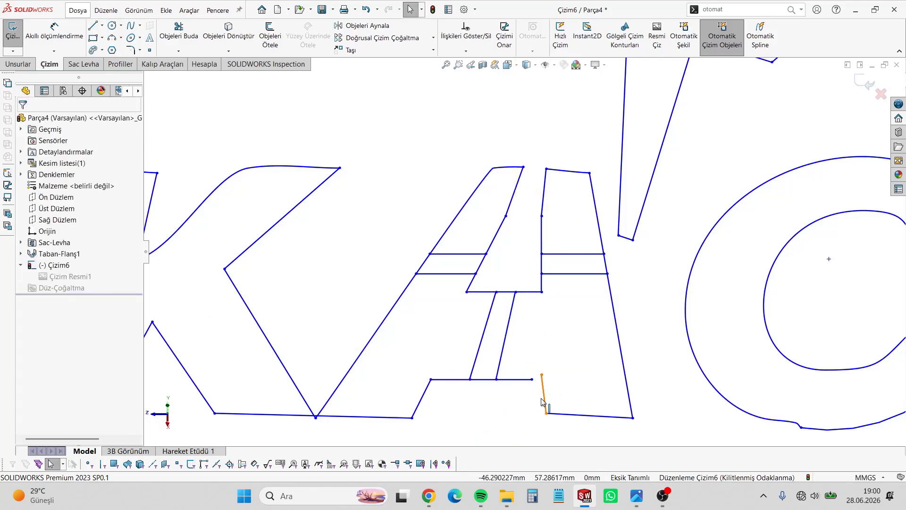
Close the gap in the first A's lower edge with a short horizontal line to the right foot.
key(l)
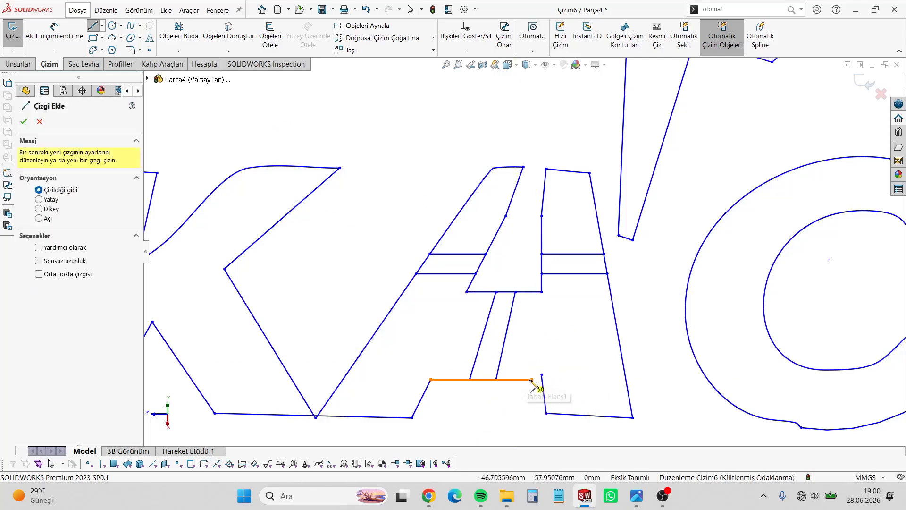
click(533, 379)
click(542, 380)
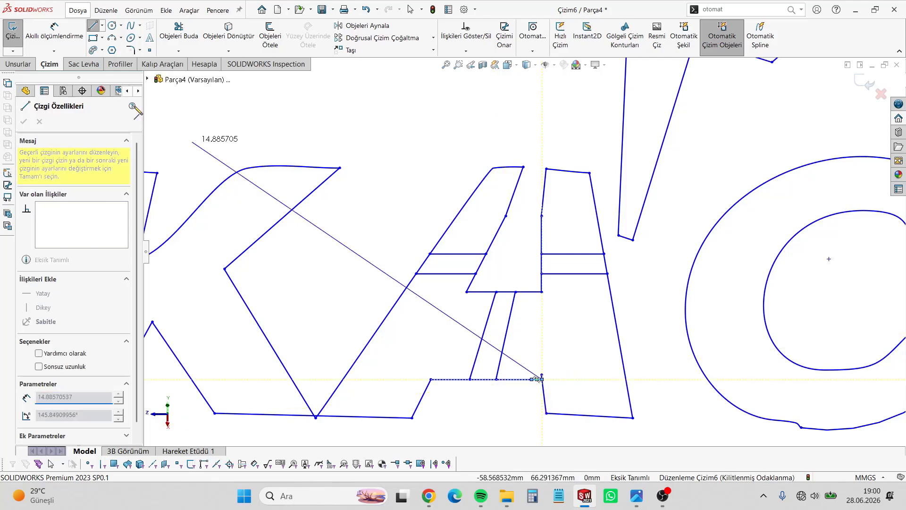
key(Escape)
Trim the outline segments between each pair of bridge lines on the first A.
click(178, 31)
click(481, 235)
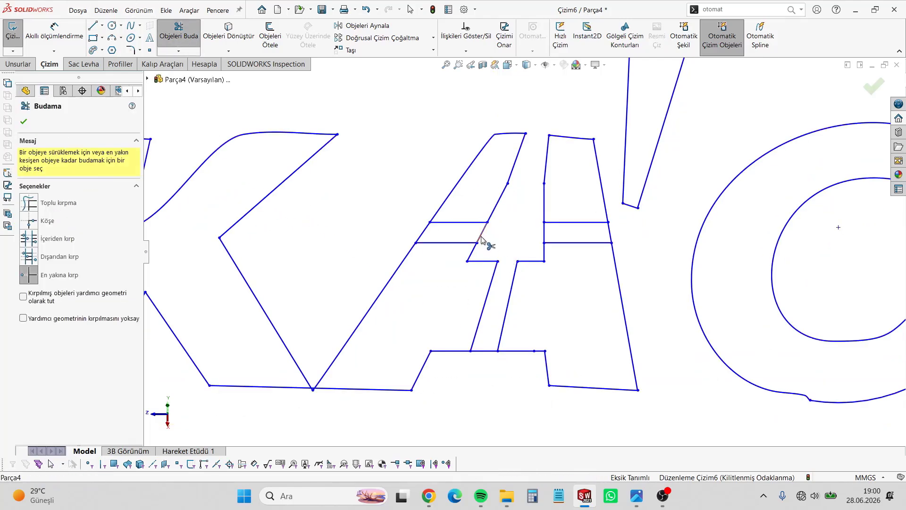
click(610, 233)
scroll(523, 263, up, 3)
scroll(523, 262, up, 5)
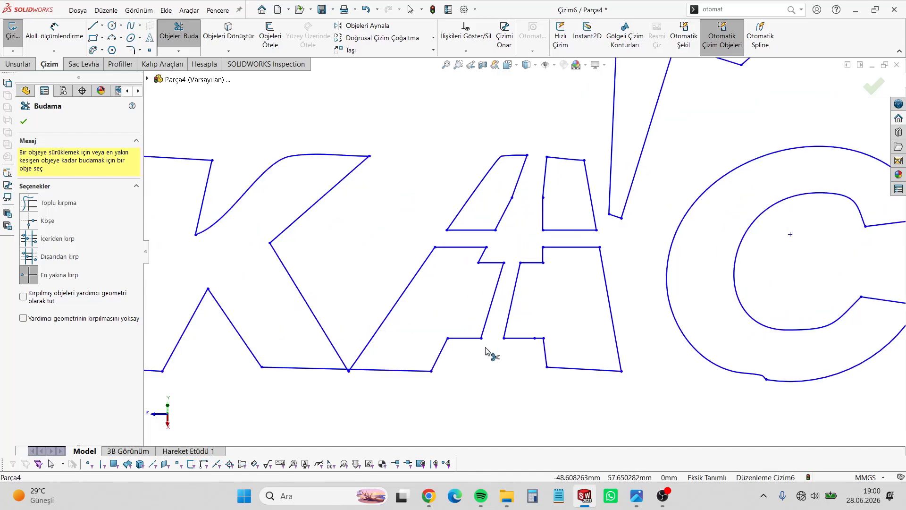
Sketch the second A's inner opening with two slanted sides and a horizontal base about 3.2 mm long, leaving its top open.
scroll(616, 281, down, 2)
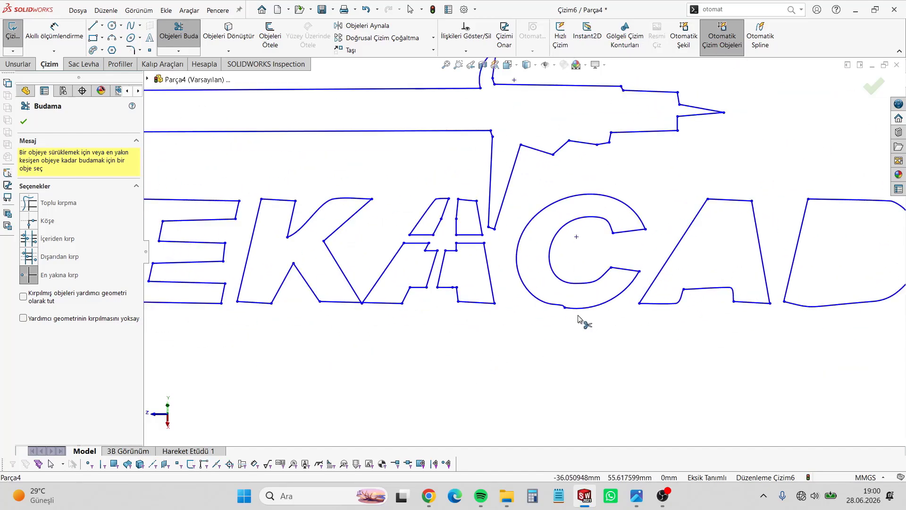
scroll(581, 314, down, 6)
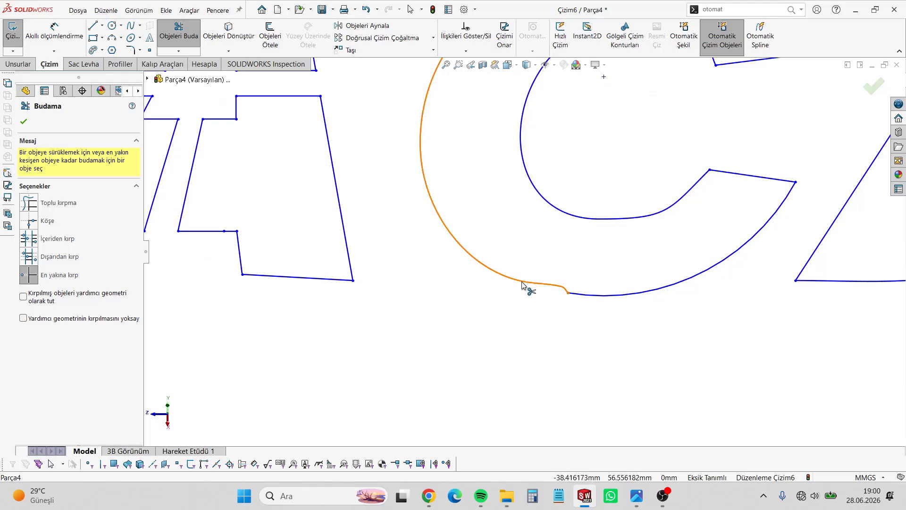
scroll(601, 298, up, 5)
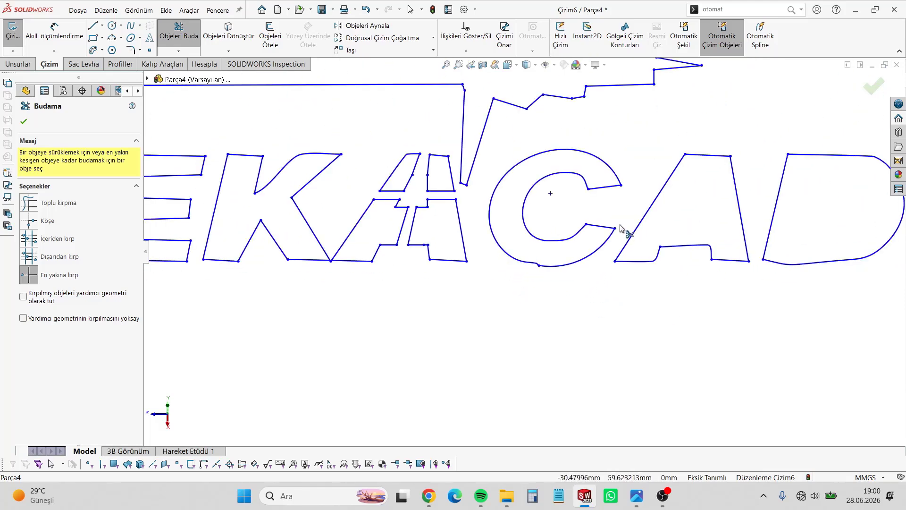
scroll(620, 227, up, 2)
scroll(677, 202, down, 2)
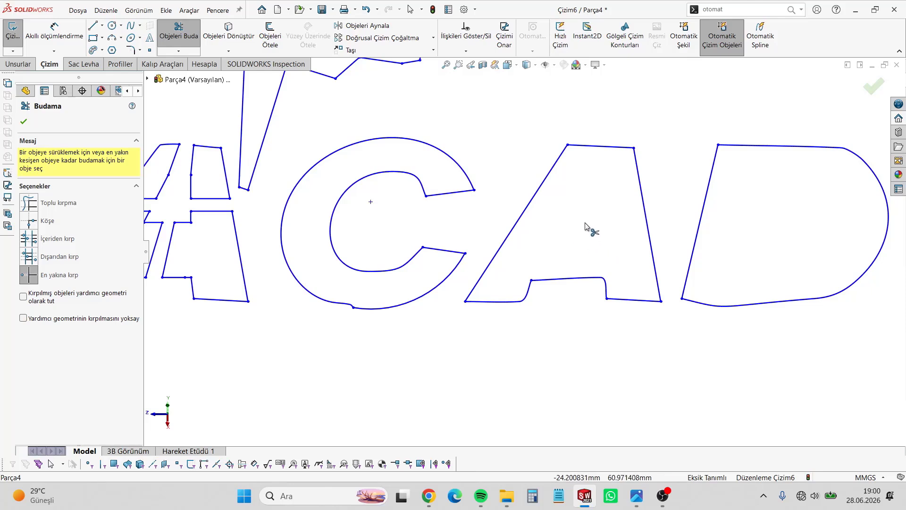
key(l)
click(577, 175)
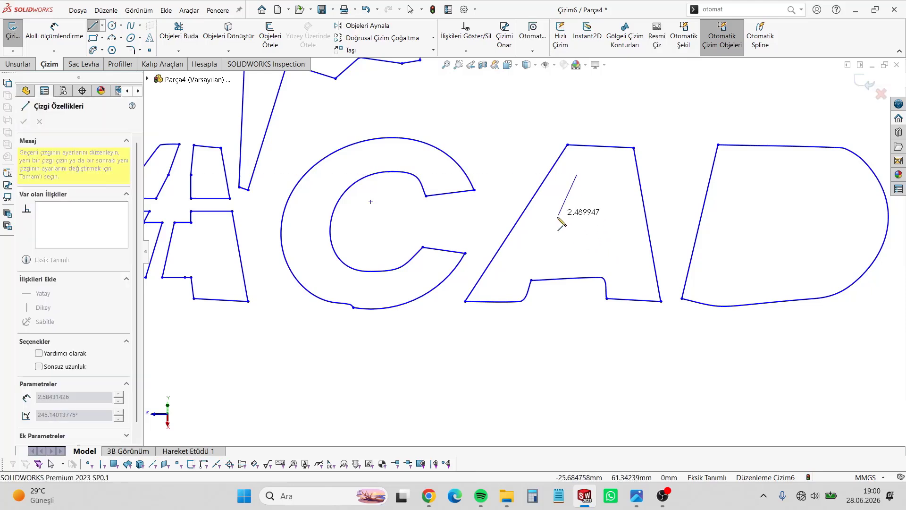
click(545, 241)
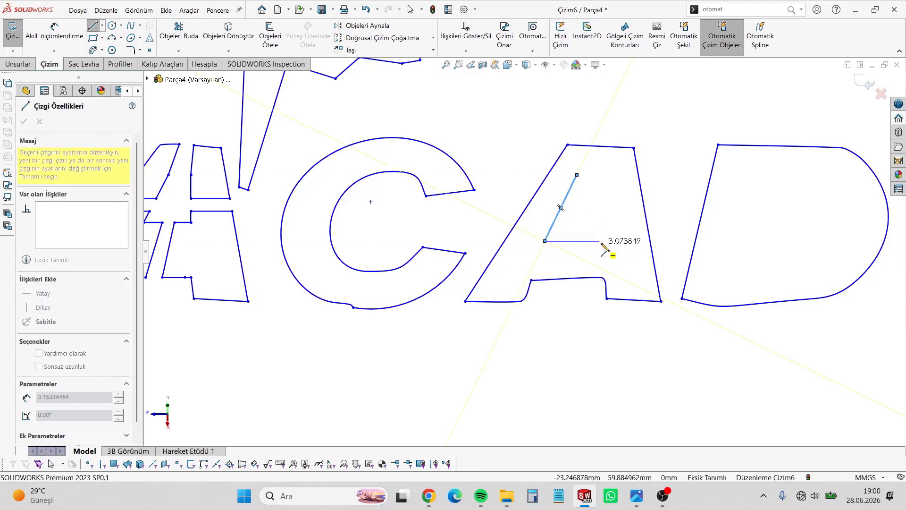
click(607, 241)
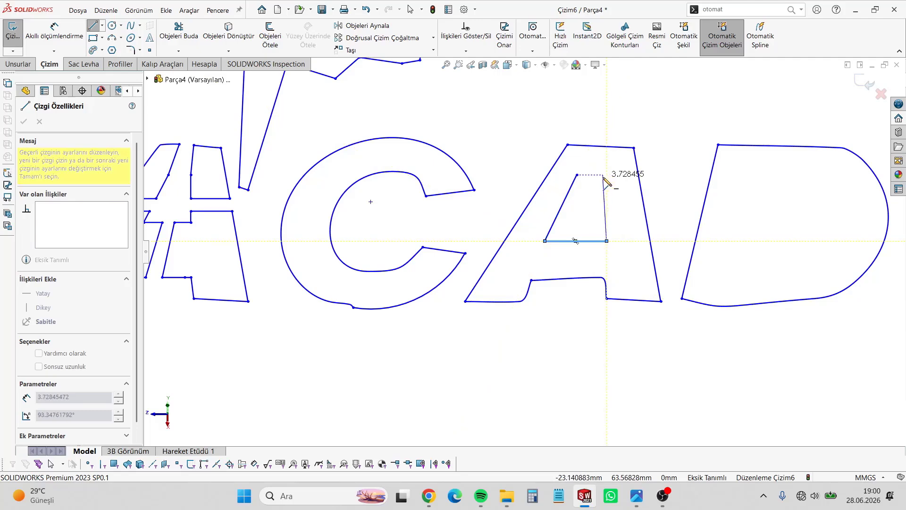
click(603, 175)
key(Escape)
Connect both upper ends of the second A's inner opening to the letter's top edge with lines.
key(l)
click(577, 176)
click(591, 146)
key(Escape)
key(l)
click(603, 176)
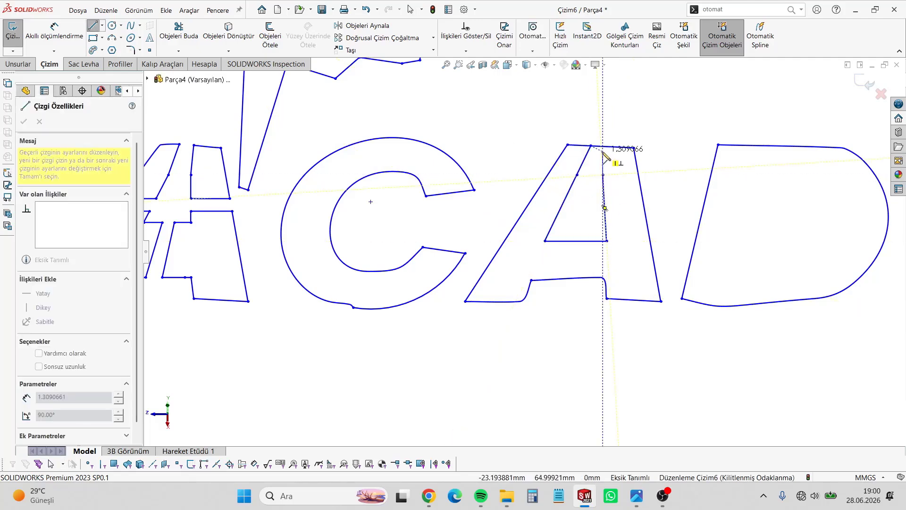
click(601, 146)
key(Escape)
Draw two parallel horizontal bridge lines across the second A's left leg.
key(l)
click(551, 229)
click(513, 229)
key(Escape)
key(l)
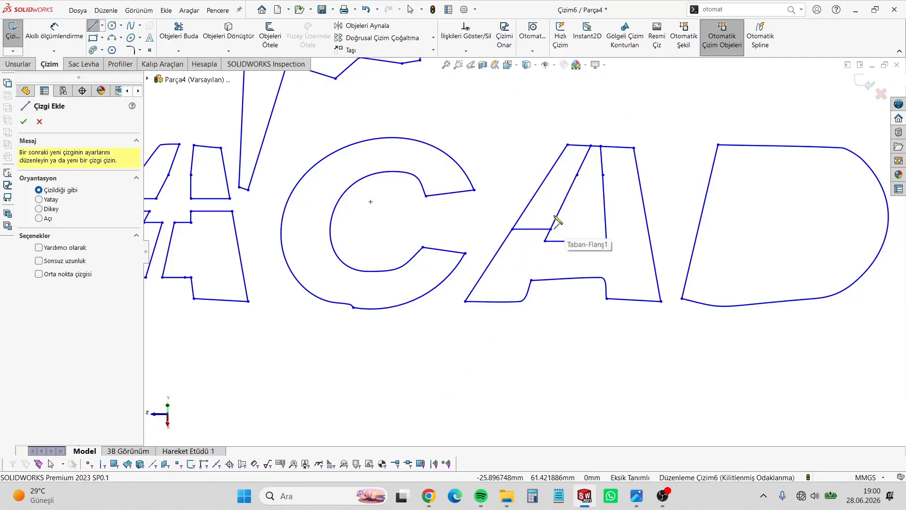
click(559, 210)
click(524, 211)
key(Escape)
Draw two horizontal bridge lines across the second A's right leg, level with the left pair.
key(l)
click(606, 229)
click(647, 229)
key(Escape)
key(l)
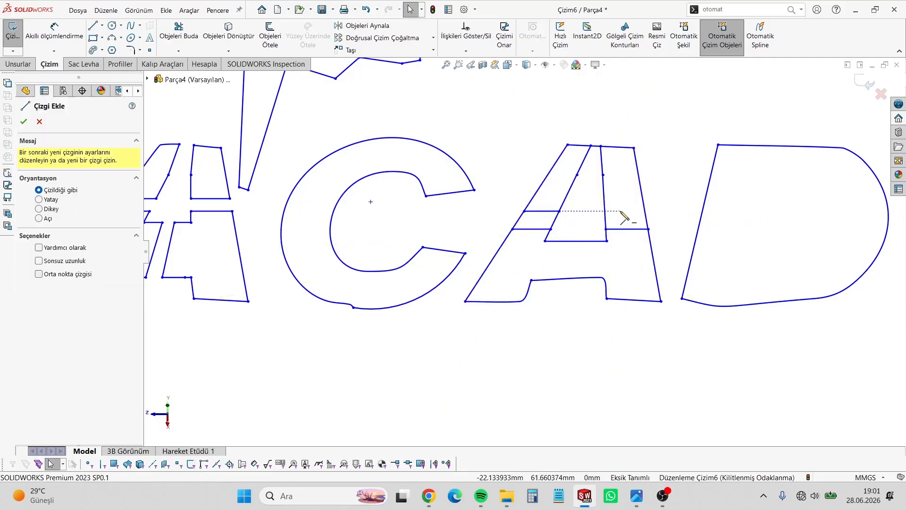
click(606, 210)
click(644, 210)
key(Escape)
Draw two bridge lines from the base of the second A's inner opening to the letter's lower edge.
key(l)
click(568, 241)
click(559, 278)
key(Escape)
key(l)
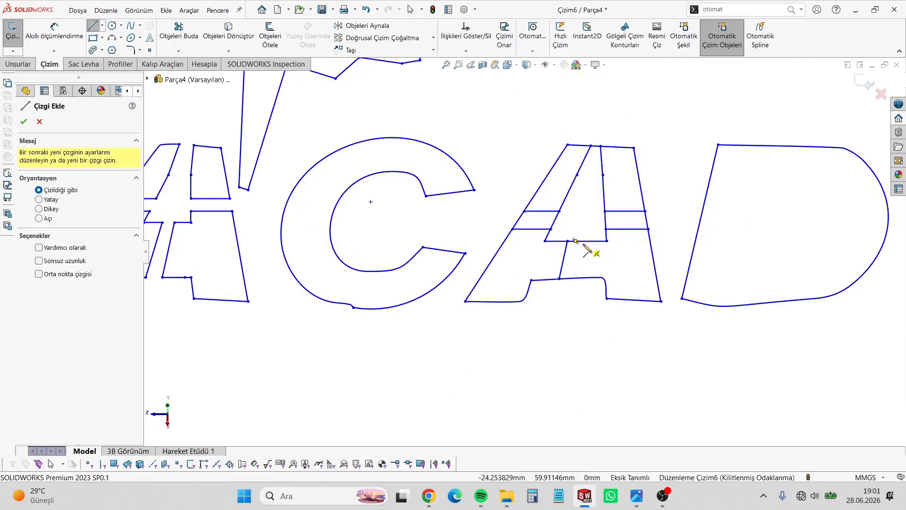
click(583, 241)
click(583, 277)
key(Escape)
Trim the second A's outline segments between all bridge line pairs and along the top edge, accepting the removal of sketch relations.
key(t)
click(518, 221)
click(596, 146)
click(605, 220)
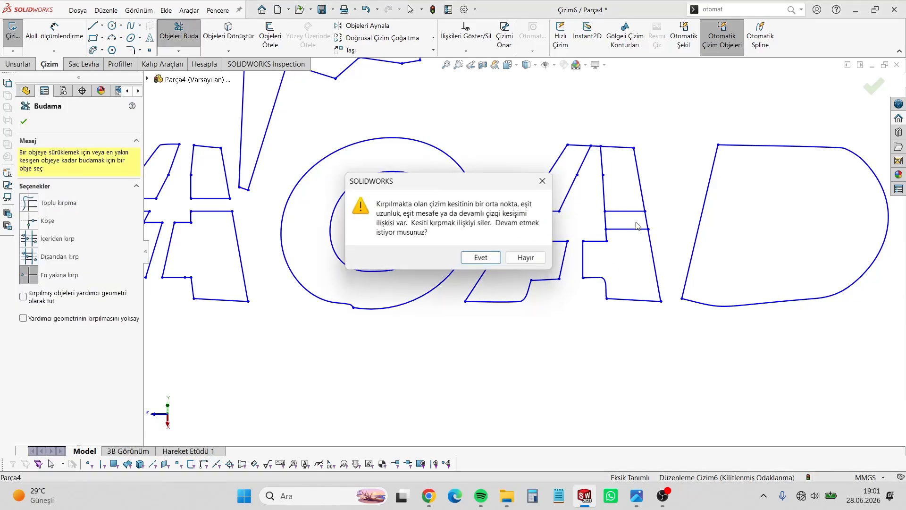
click(480, 258)
click(646, 221)
Sketch the D's closed inner contour with a slanted side, two horizontal lines and a rounded tangent arc on the right.
scroll(653, 228, up, 2)
key(Escape)
key(l)
click(623, 186)
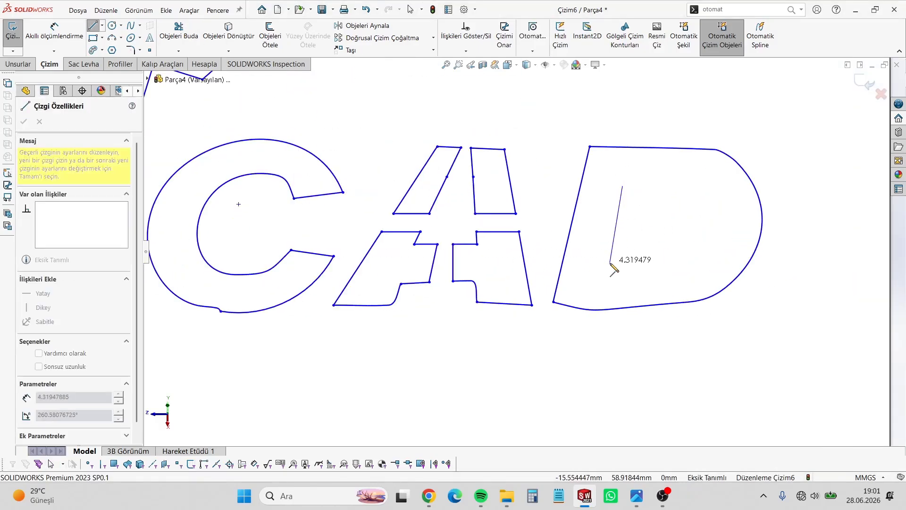
click(606, 261)
click(681, 261)
key(a)
click(691, 186)
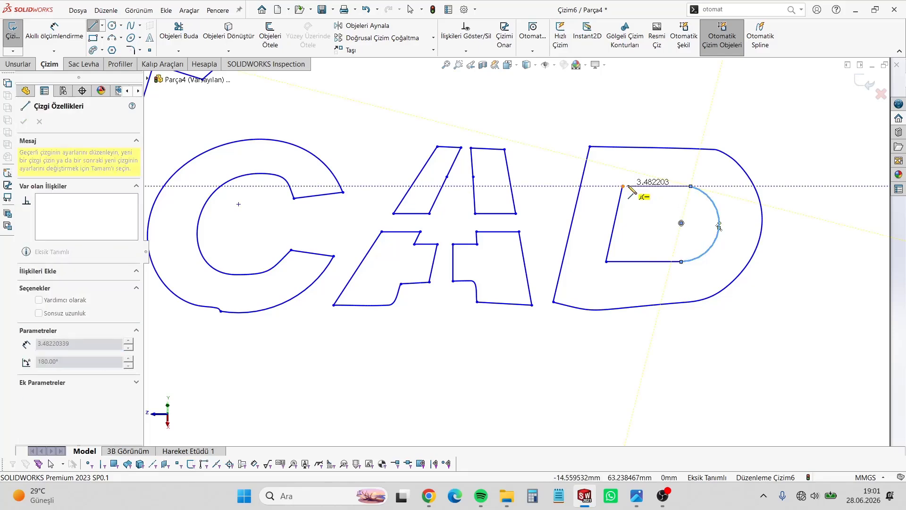
click(623, 186)
key(Escape)
Draw two vertical bridge lines from the D's inner contour up to its top edge.
key(l)
click(657, 186)
click(657, 148)
key(Escape)
key(l)
click(673, 186)
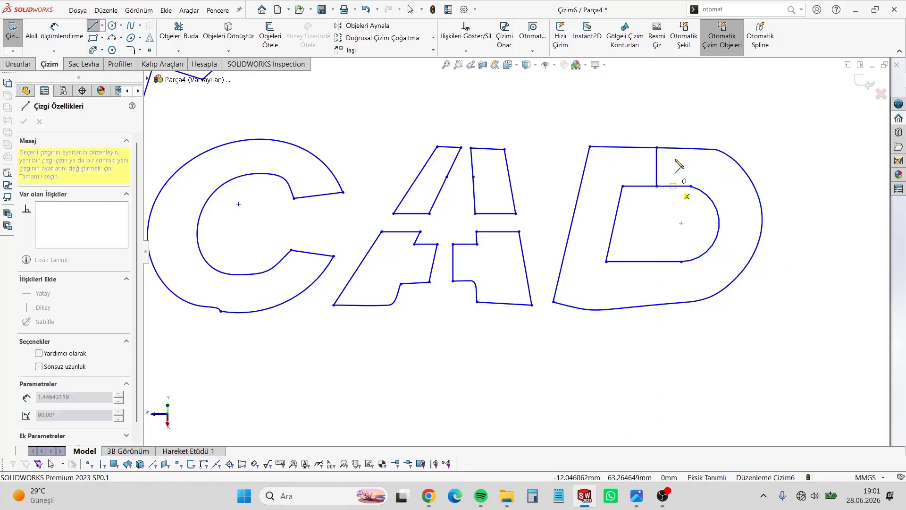
click(673, 149)
key(Escape)
Draw two horizontal bridge lines from the D's inner contour across to its slanted left edge.
key(l)
click(617, 213)
click(575, 213)
key(Escape)
key(l)
click(613, 231)
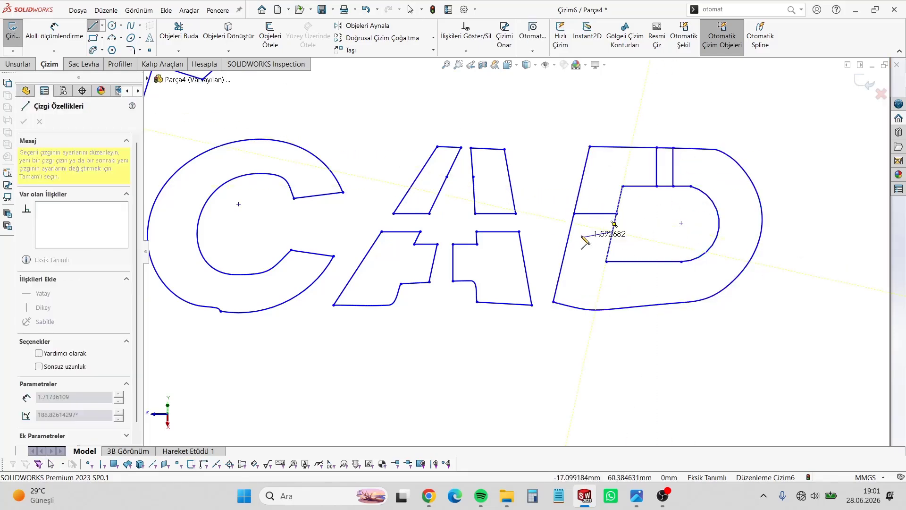
click(570, 231)
key(Escape)
Draw two horizontal bridge lines between the D's inner arc and its outer curve.
key(l)
click(718, 213)
click(762, 213)
click(720, 231)
click(761, 231)
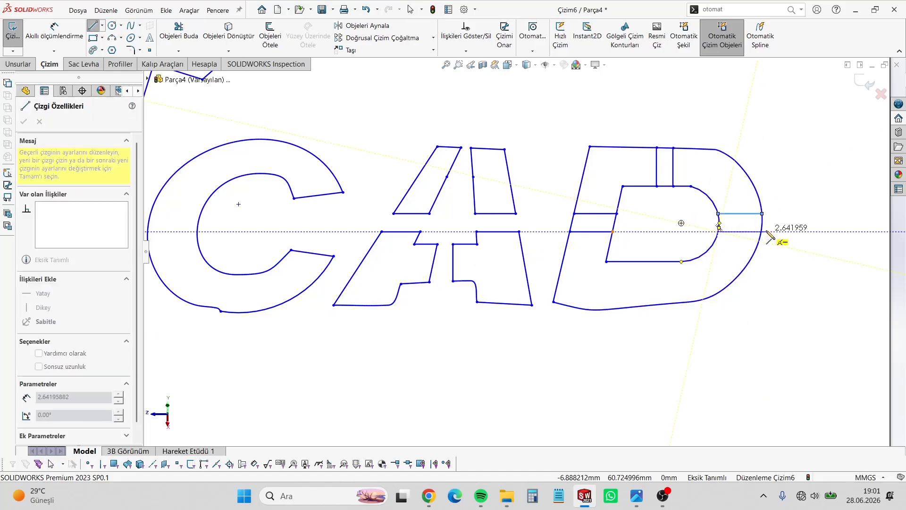
key(Escape)
Draw two vertical bridge lines from the base of the D's inner contour down to its lower edge.
key(l)
click(637, 261)
click(637, 307)
key(Escape)
key(l)
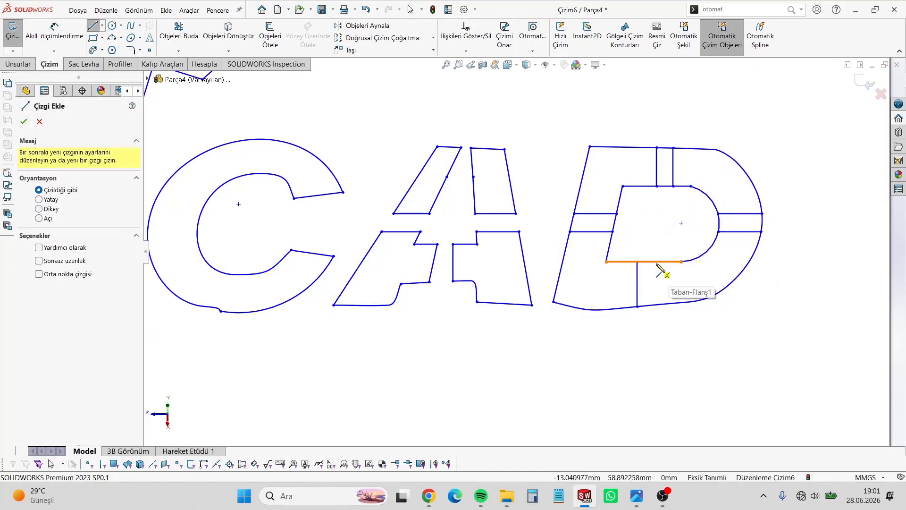
click(656, 261)
click(656, 305)
key(Escape)
Trim the D's outline segments between the left, right and lower bridge line pairs.
click(179, 33)
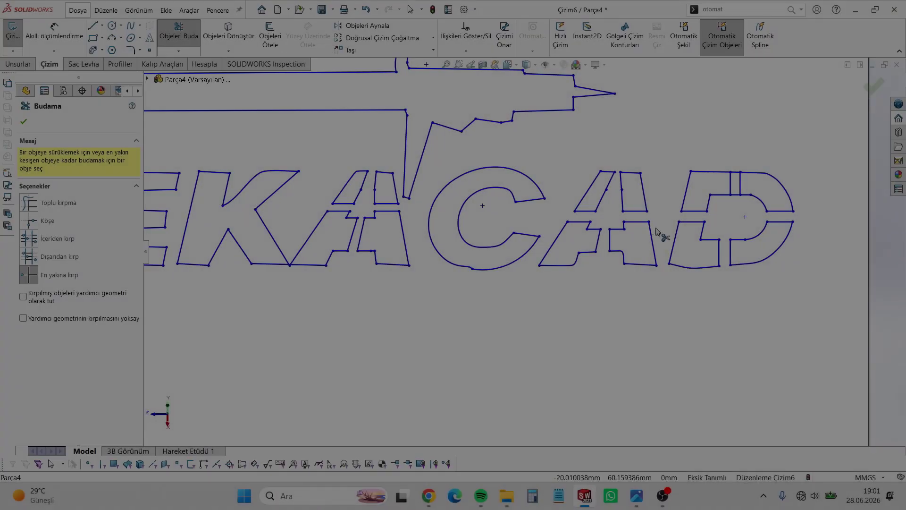
key(Escape)
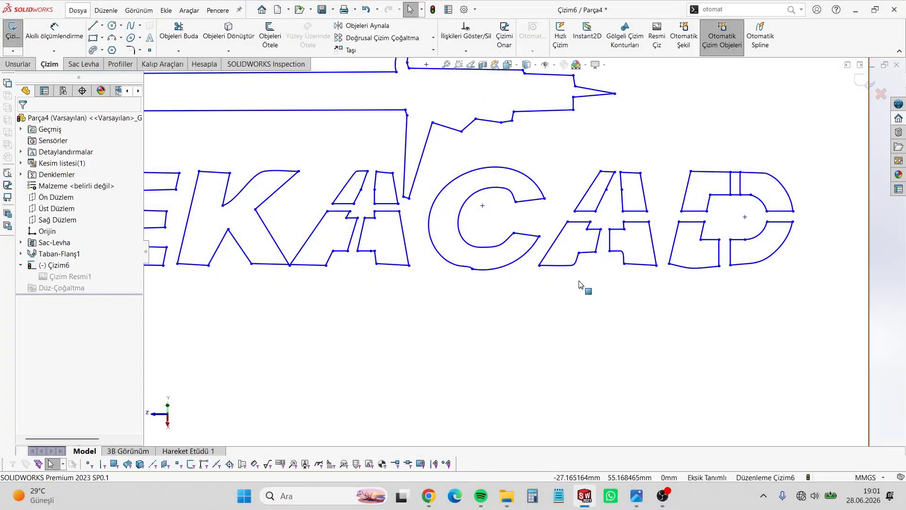
Cut the caliper and all MEKACAD letter regions through the slanted face with a 10 mm blind extruded cut, keeping Normal cut enabled.
scroll(579, 285, up, 3)
scroll(288, 260, down, 2)
scroll(642, 250, up, 3)
scroll(486, 284, up, 2)
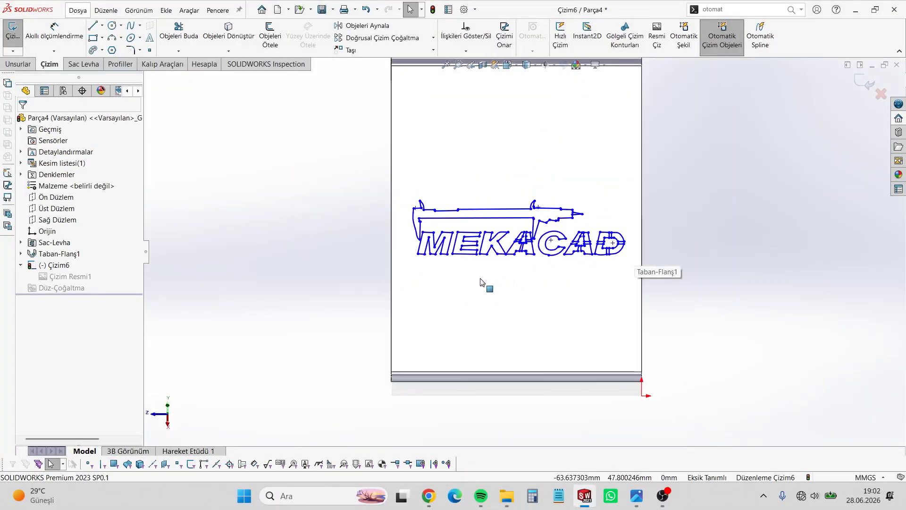
scroll(486, 284, down, 1)
scroll(492, 366, up, 1)
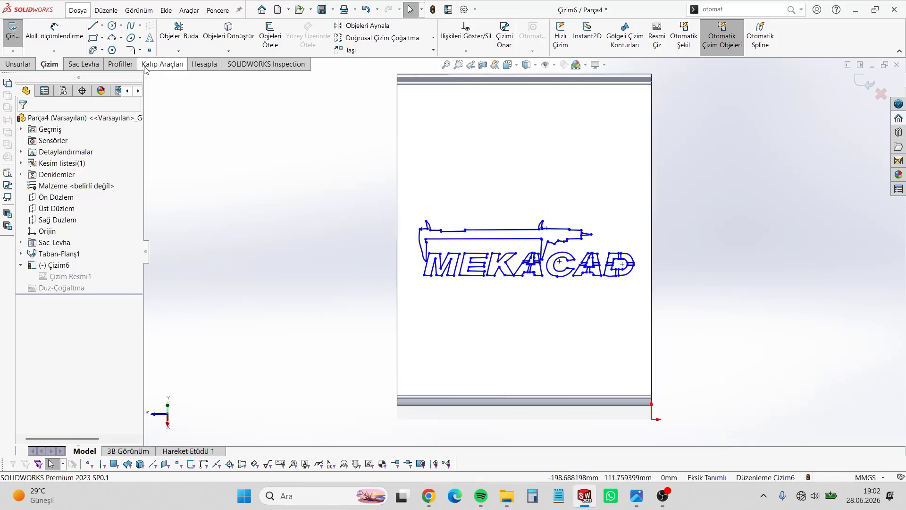
click(84, 64)
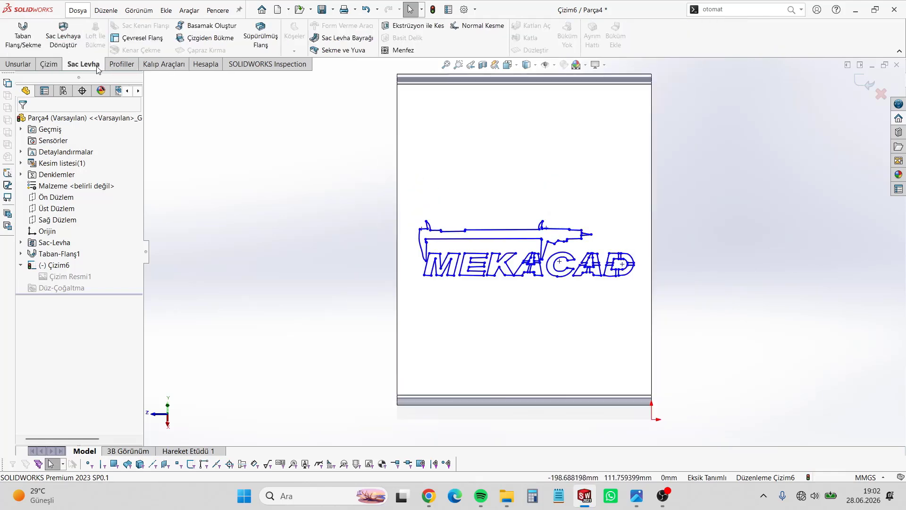
click(424, 28)
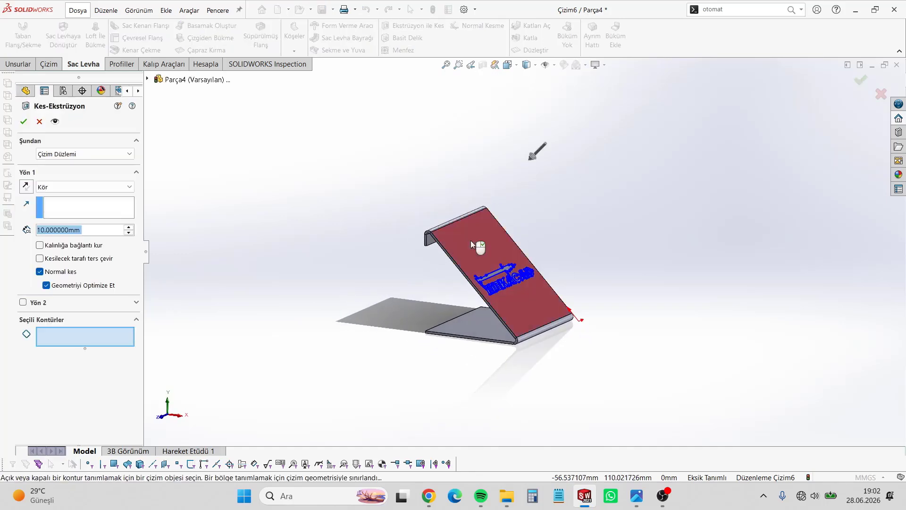
scroll(536, 306, down, 4)
middle_drag(536, 305, 507, 300)
scroll(477, 231, down, 8)
click(476, 196)
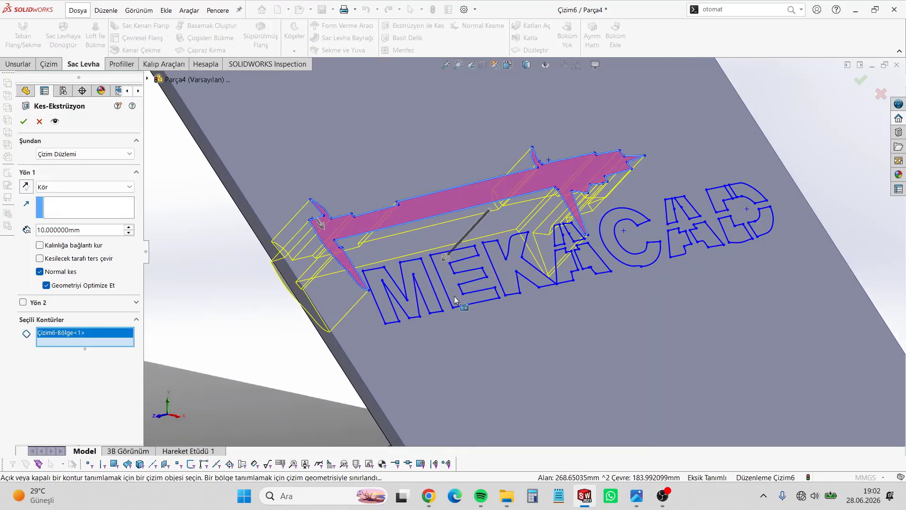
click(412, 299)
click(460, 294)
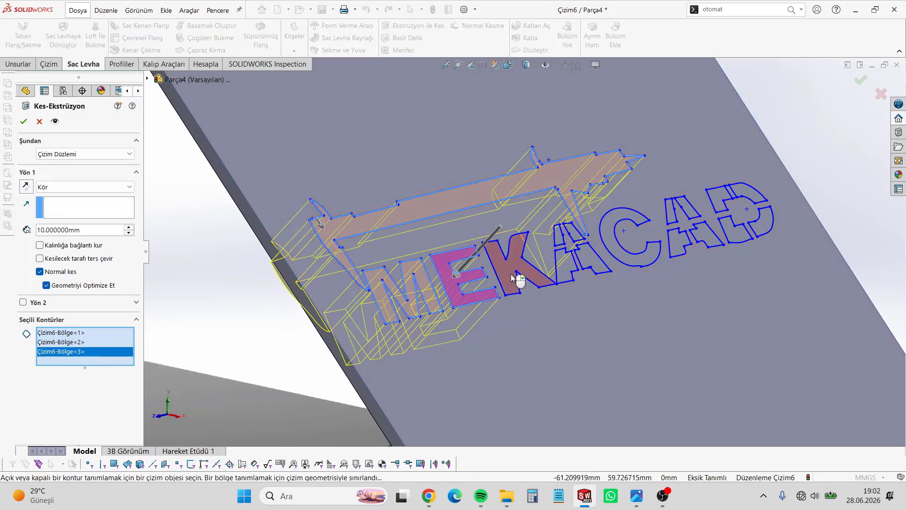
click(523, 277)
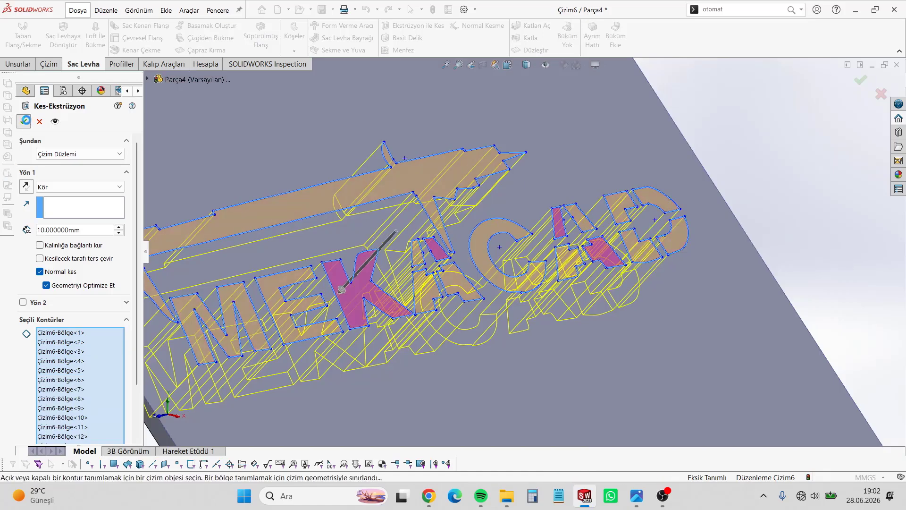
click(25, 121)
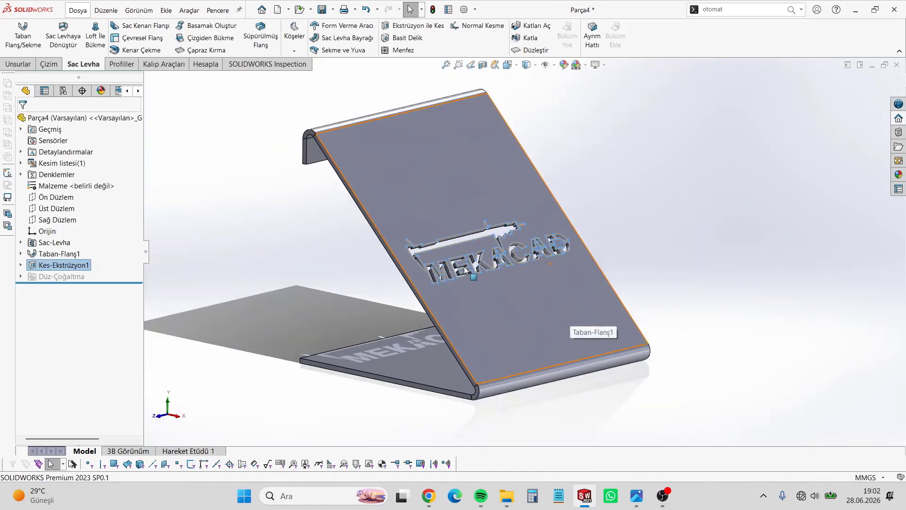
middle_drag(465, 270, 511, 262)
click(681, 264)
scroll(524, 247, up, 3)
scroll(484, 277, down, 4)
scroll(544, 279, down, 2)
scroll(511, 262, up, 6)
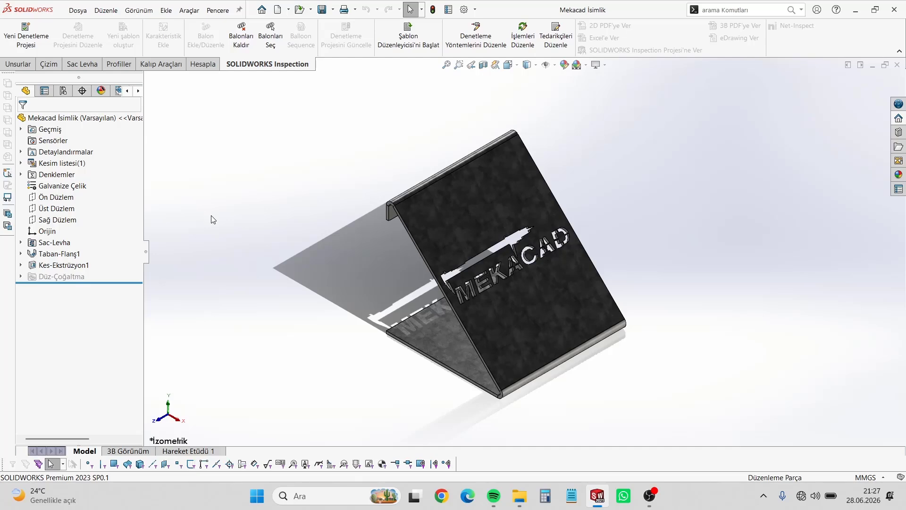
Save the part and place its flat pattern view in the upper area of the drawing sheet.
click(321, 7)
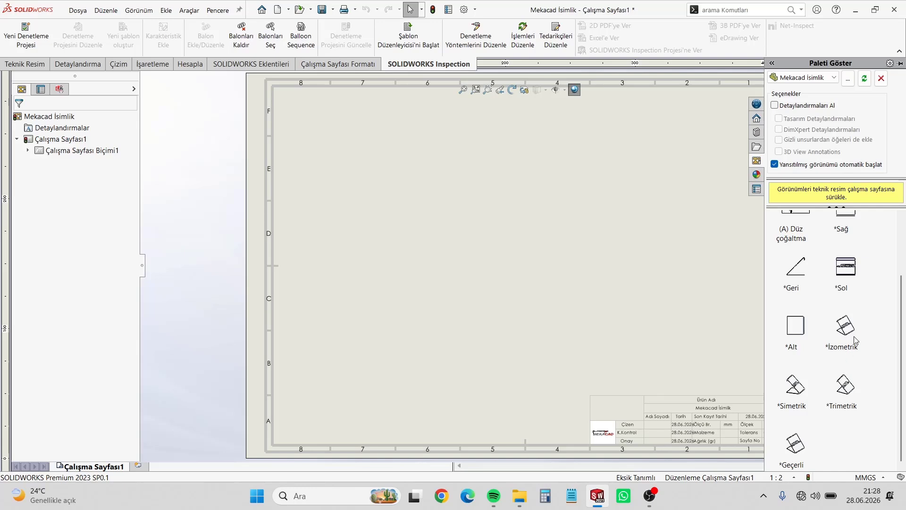
scroll(851, 383, up, 3)
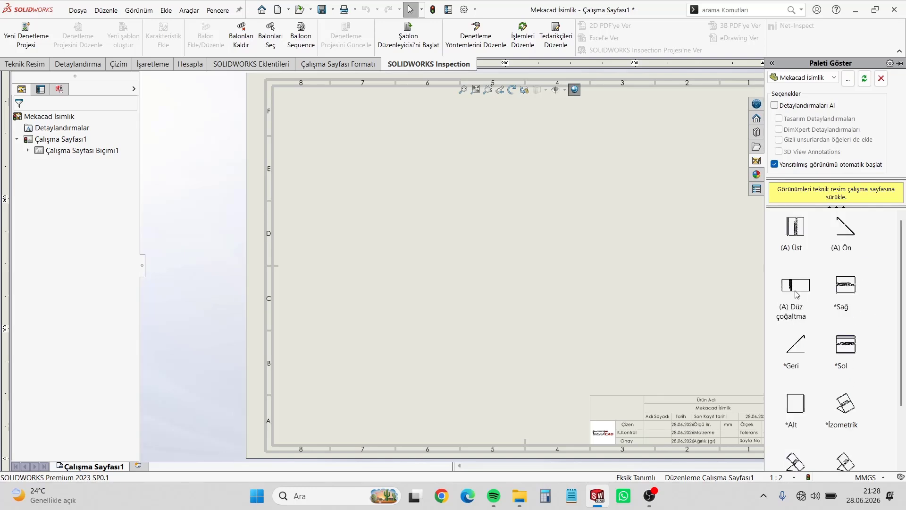
drag(797, 294, 410, 237)
scroll(388, 318, up, 2)
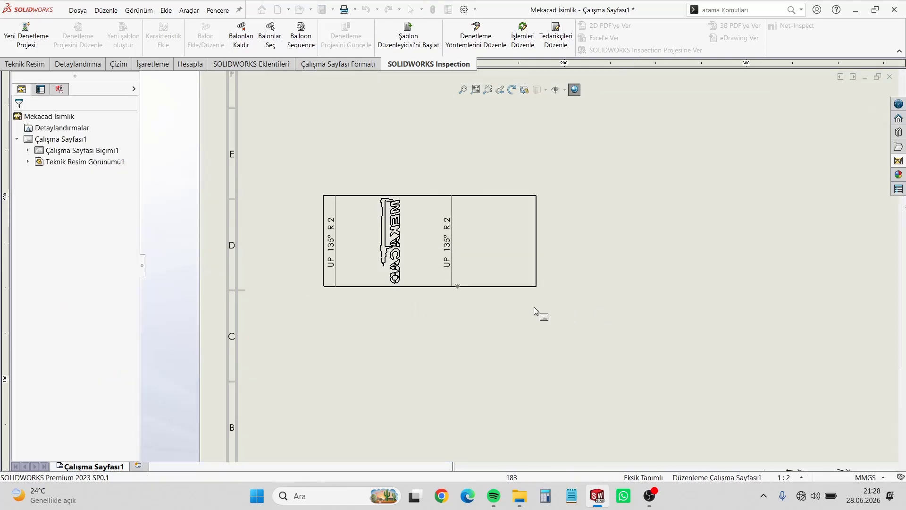
click(512, 297)
Set the sheet scale to 1:1 and move the flat pattern view inside the border, near the sheet's middle.
scroll(713, 308, up, 4)
key(f)
click(787, 477)
click(772, 292)
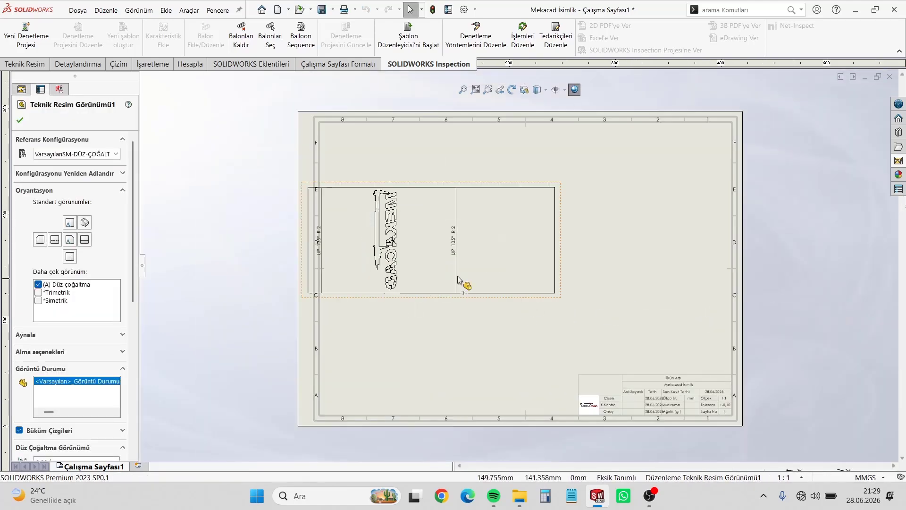
mouse_move(456, 303)
mouse_down()
mouse_move(560, 308)
mouse_move(516, 309)
mouse_up()
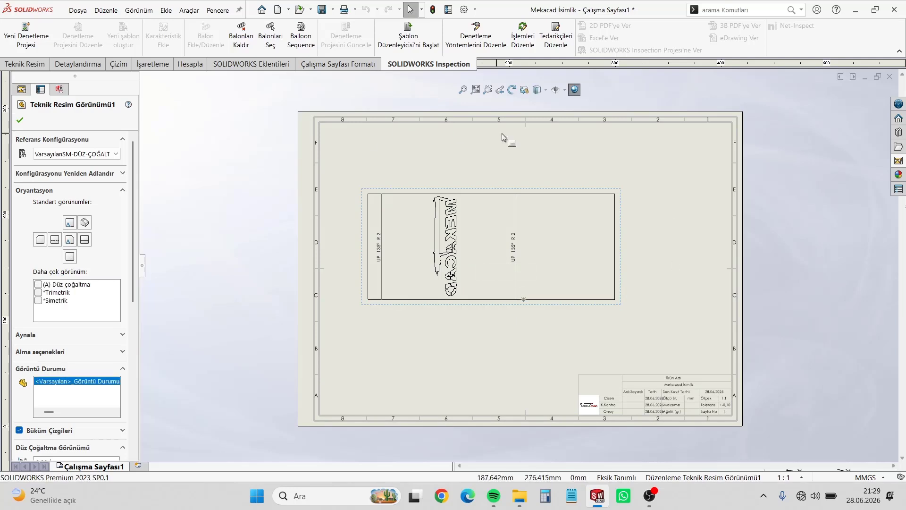
scroll(486, 205, down, 1)
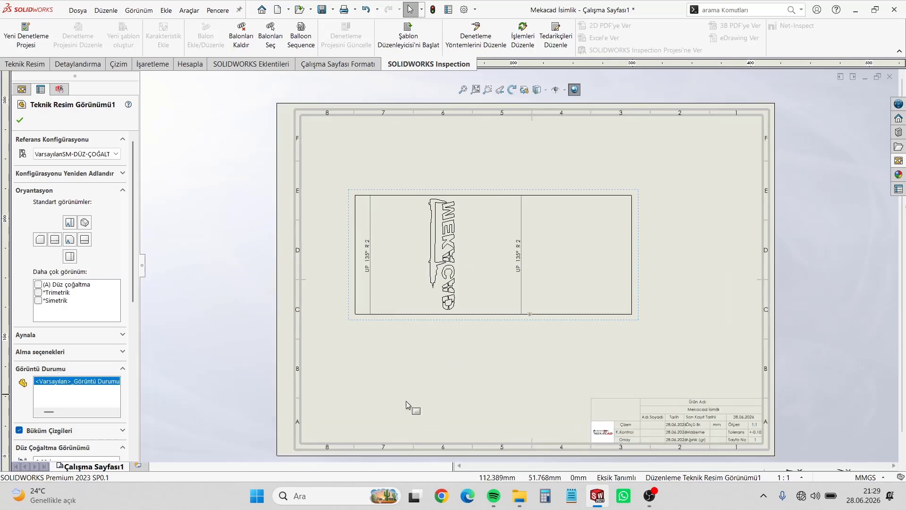
scroll(415, 326, down, 2)
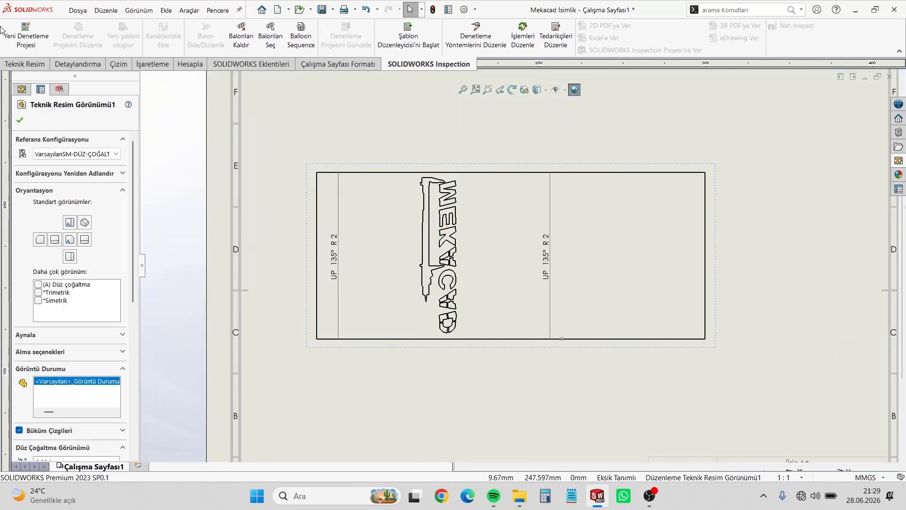
click(19, 120)
Dimension the distance from the flat pattern's left edge to the nearest bend line, placing it above the view.
right_drag(302, 302, 306, 273)
scroll(327, 298, down, 2)
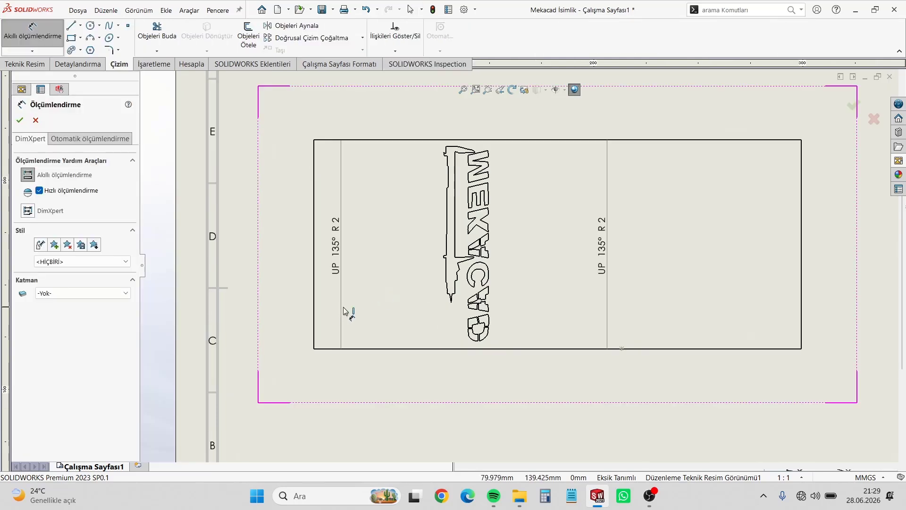
click(343, 307)
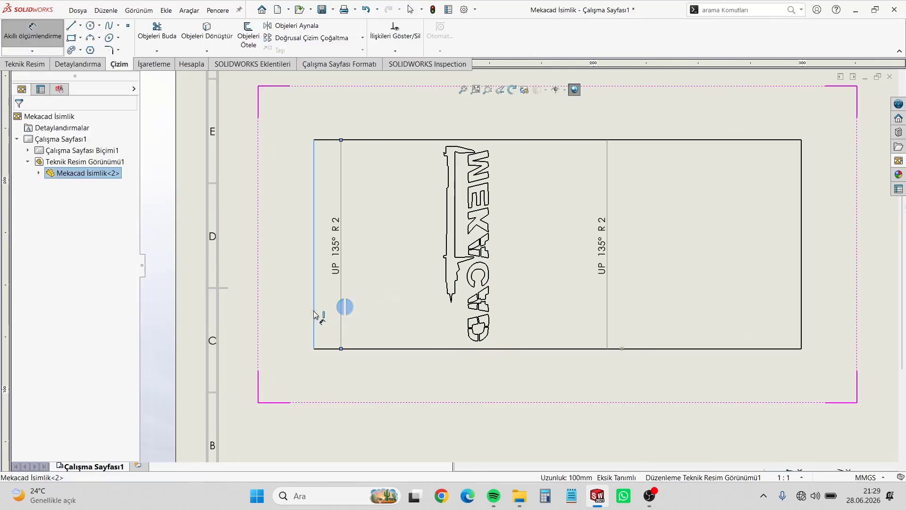
click(314, 315)
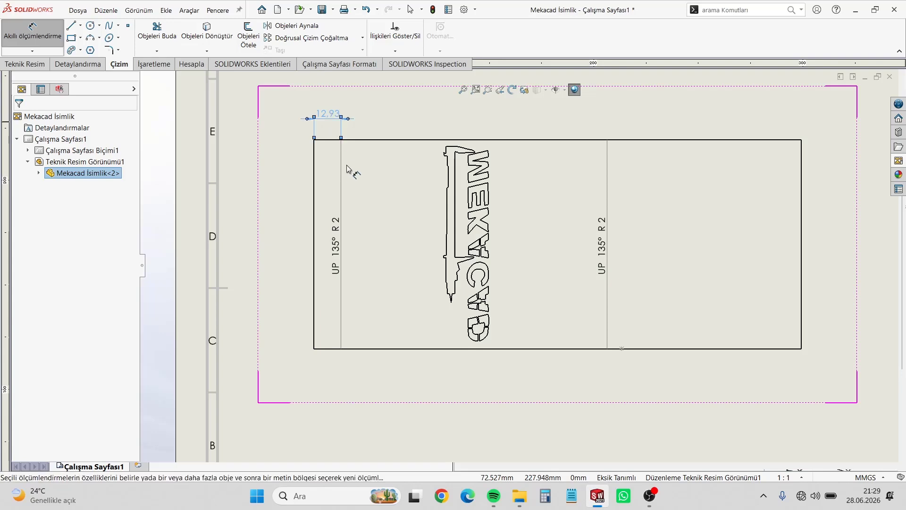
click(329, 126)
scroll(331, 124, down, 2)
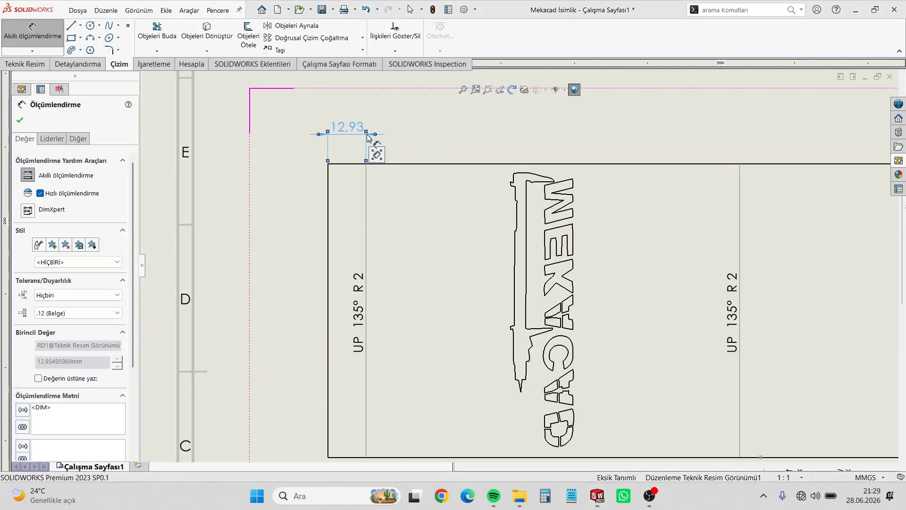
scroll(370, 259, up, 2)
key(Escape)
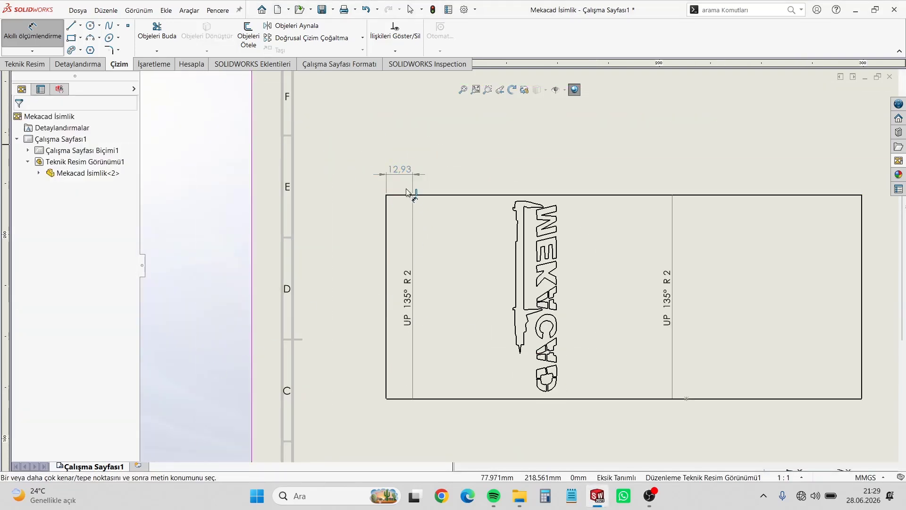
click(407, 192)
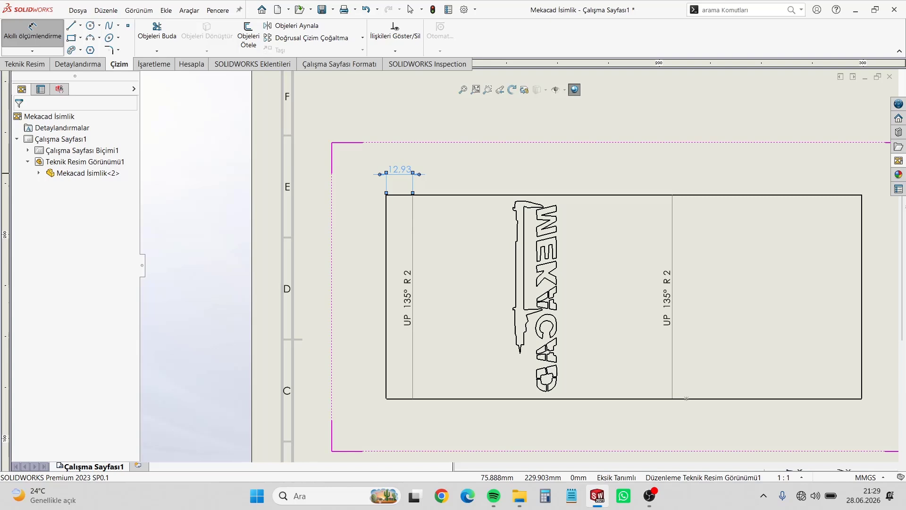
Dimension the distance from the second bend line to the flat pattern's right edge, aligned with the first dimension.
click(672, 222)
click(862, 264)
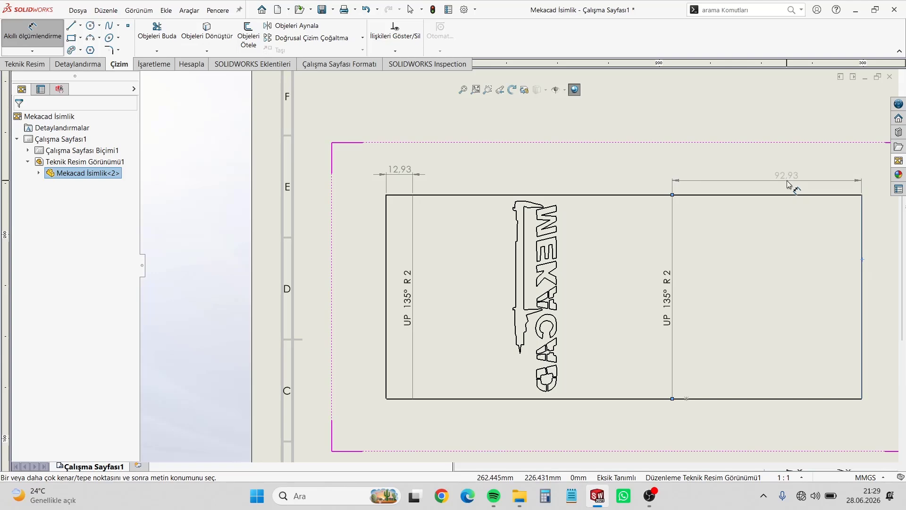
click(786, 176)
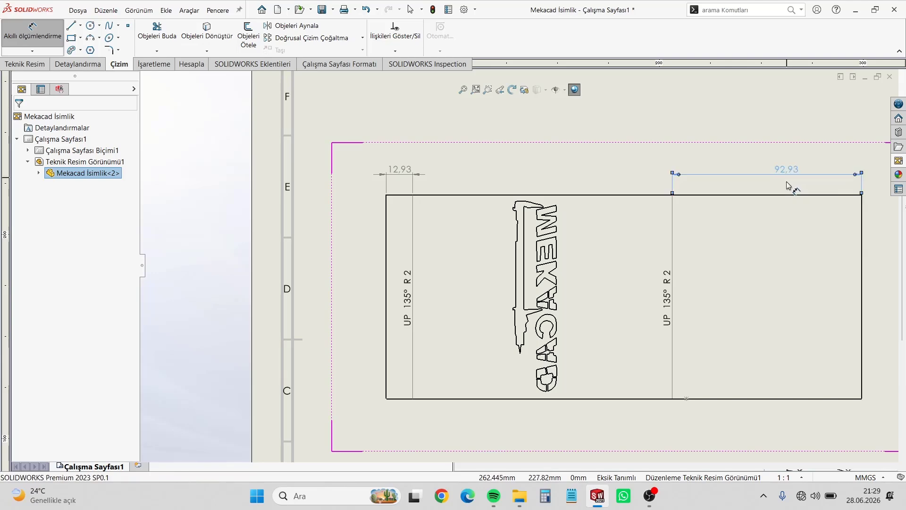
scroll(774, 212, up, 5)
click(738, 324)
scroll(672, 269, down, 2)
click(639, 349)
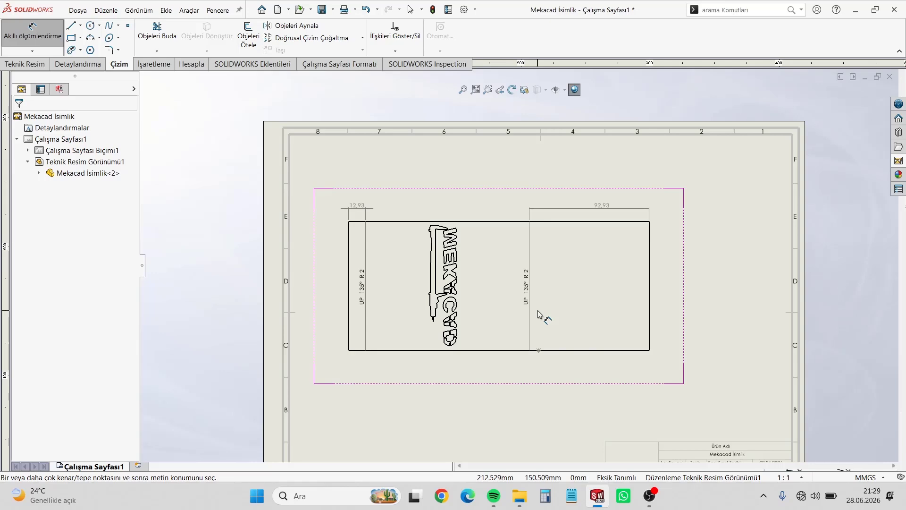
scroll(538, 313, down, 2)
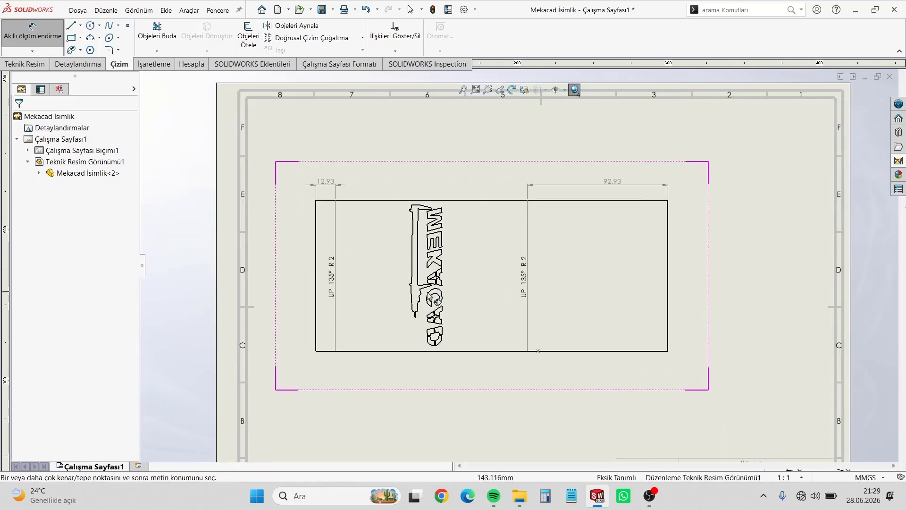
scroll(537, 293, down, 1)
click(546, 276)
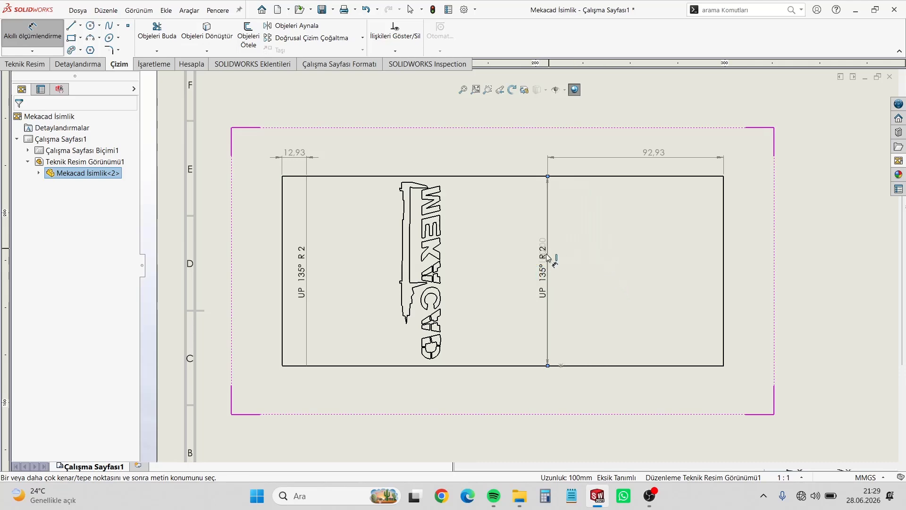
key(Escape)
scroll(576, 326, up, 3)
scroll(576, 326, down, 1)
key(Escape)
Assign both bend-line dimensions and both bend notes of the flat pattern view to the FORMAT layer.
drag(672, 254, 295, 160)
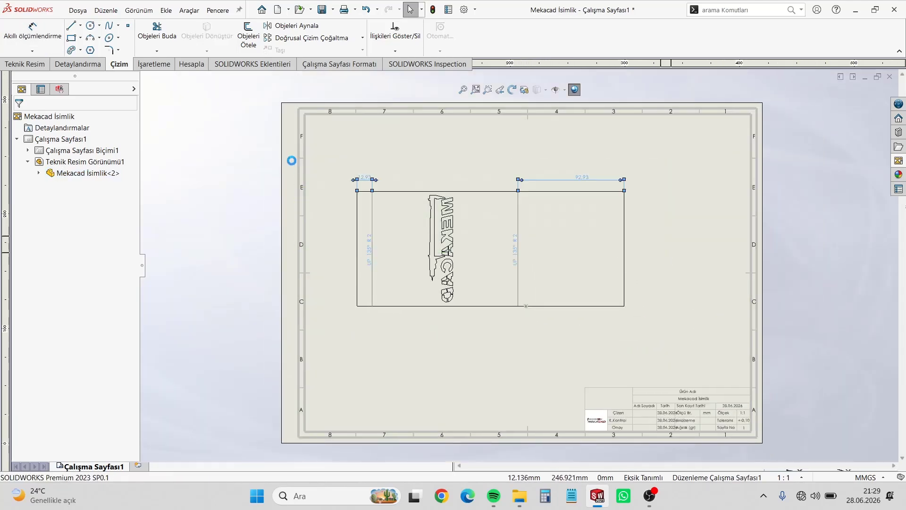
scroll(77, 236, down, 5)
click(72, 439)
click(45, 455)
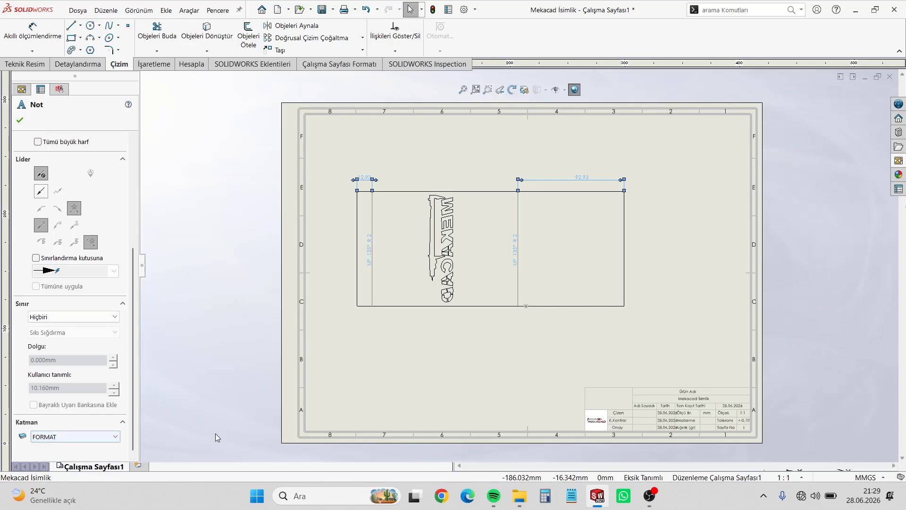
click(453, 355)
scroll(661, 351, down, 1)
Open the sheet format for editing and examine the title block's name, date, scale, material and tolerance fields.
right_click(90, 154)
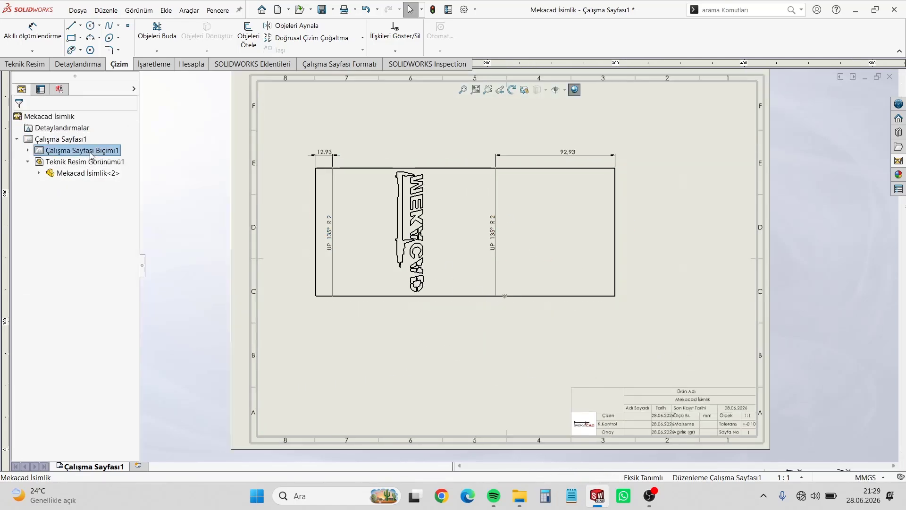
click(188, 185)
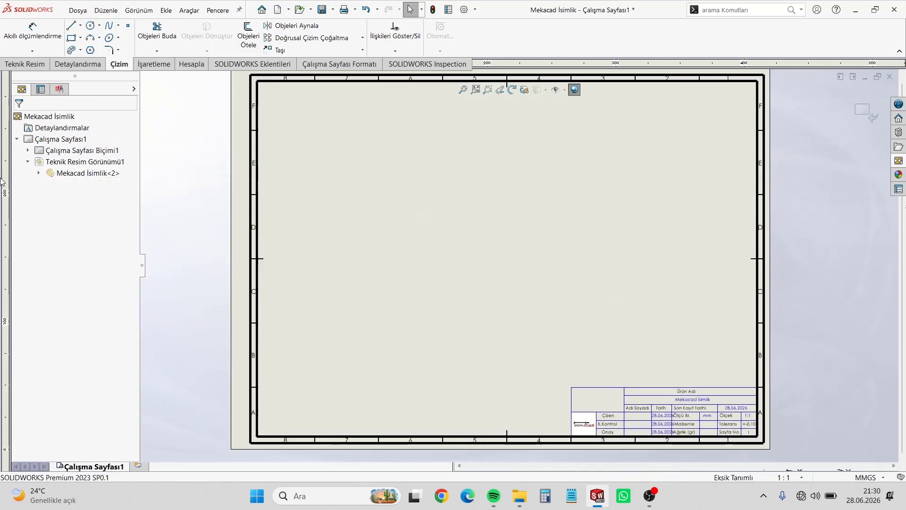
scroll(651, 349, down, 3)
scroll(699, 382, down, 1)
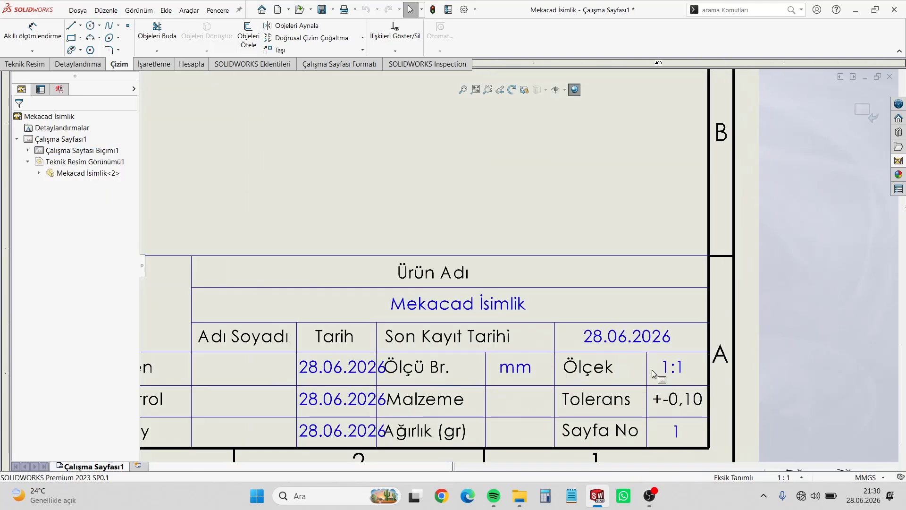
scroll(519, 283, up, 3)
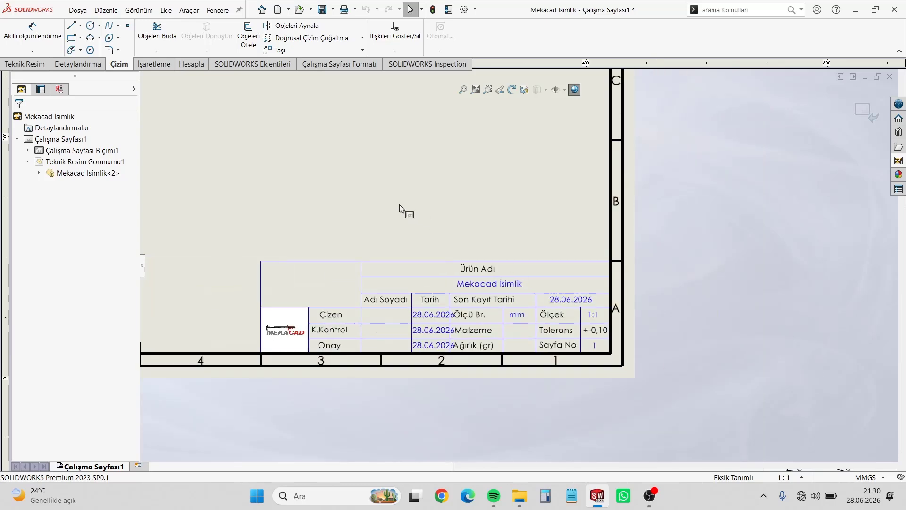
scroll(543, 189, up, 2)
scroll(575, 295, down, 4)
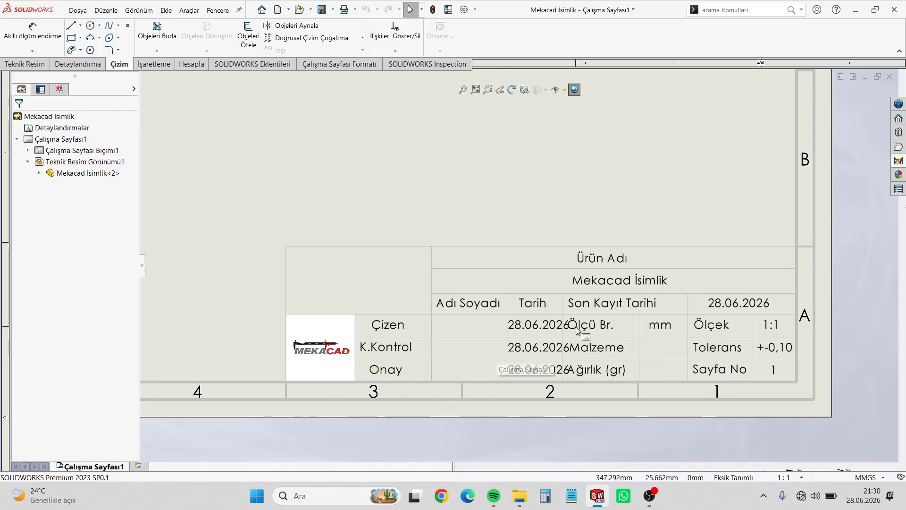
scroll(553, 351, up, 12)
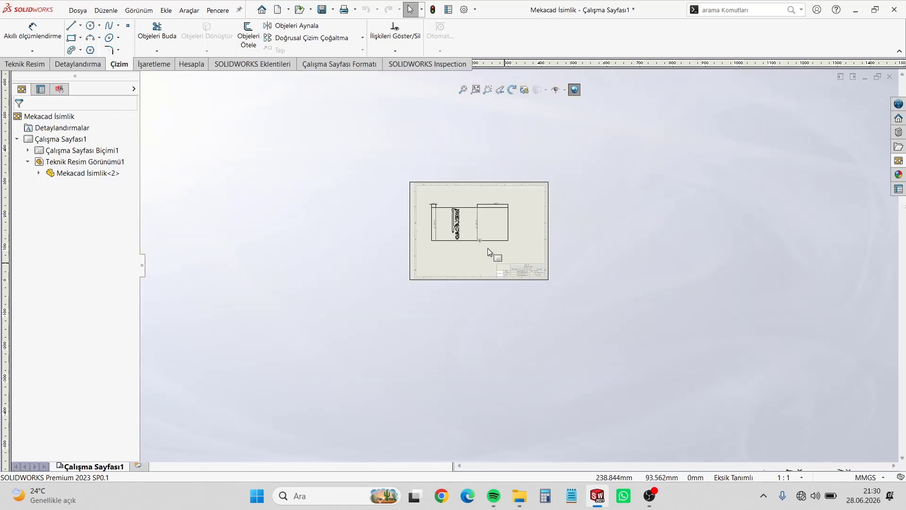
Save the dimensioned flat-pattern drawing as a PDF file named Mekacad İsimlik in the Resimden Lazer Kesime (İsimlik-Logo) folder.
scroll(472, 233, down, 6)
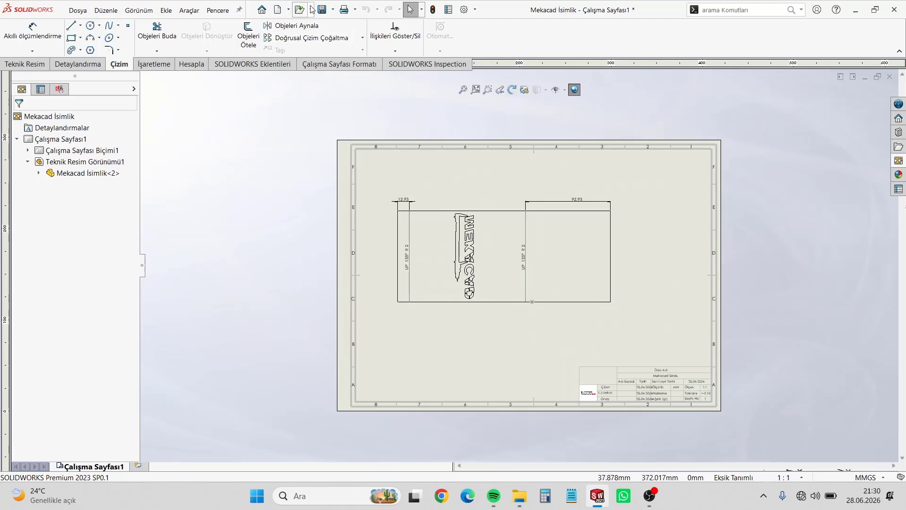
click(333, 10)
click(341, 38)
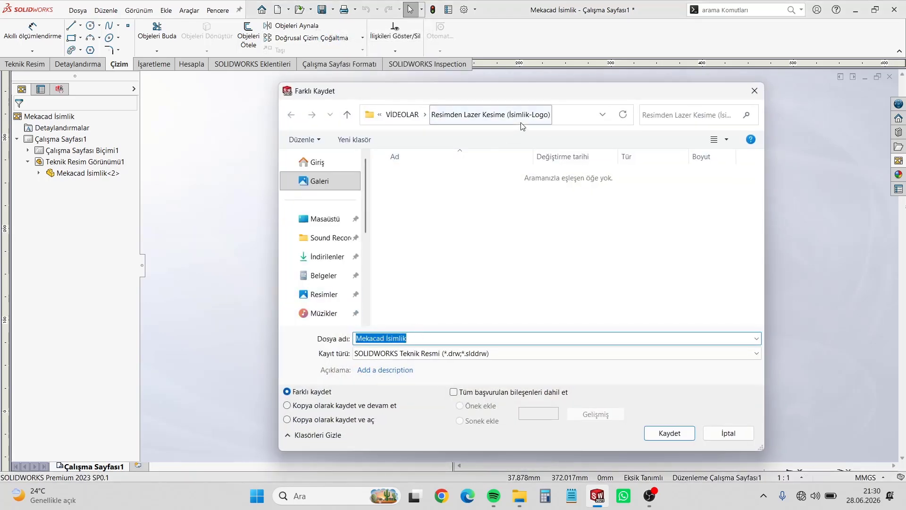
click(426, 353)
click(426, 399)
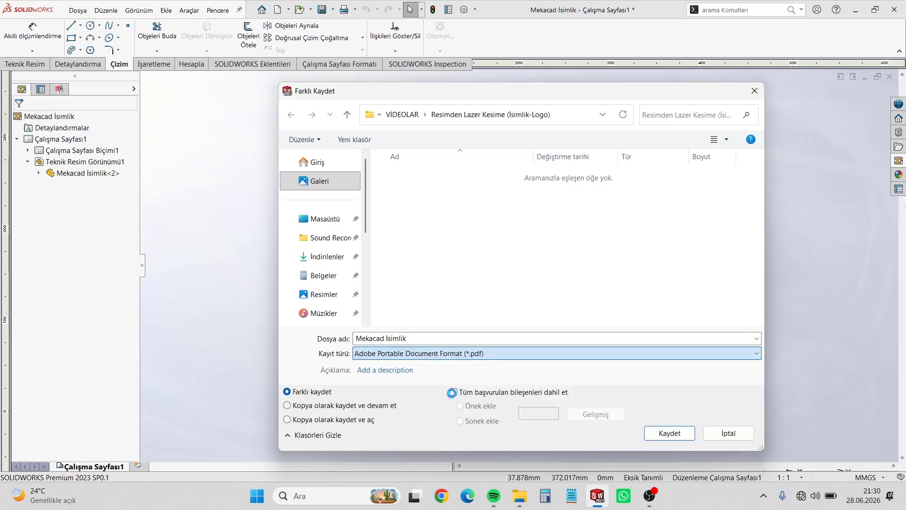
click(680, 460)
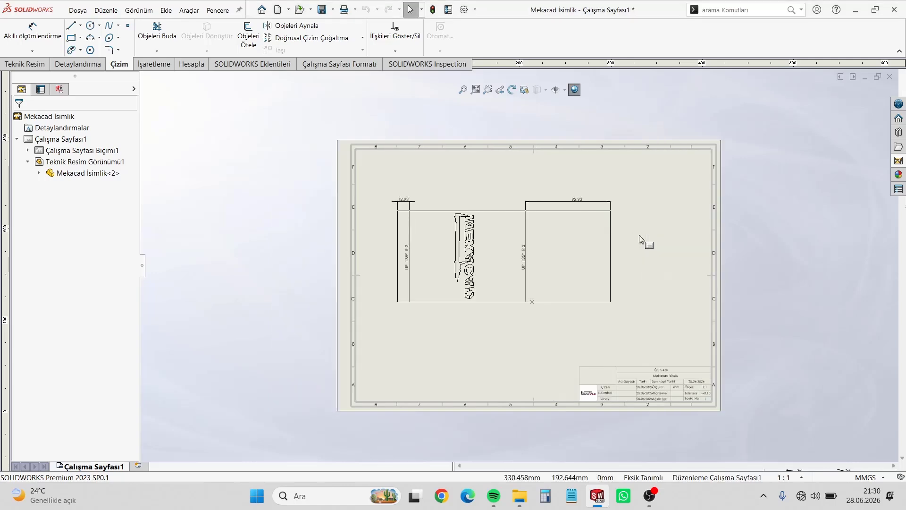
Delete the dimensioned drawing sheet together with its flat-pattern view and title block.
right_click(670, 250)
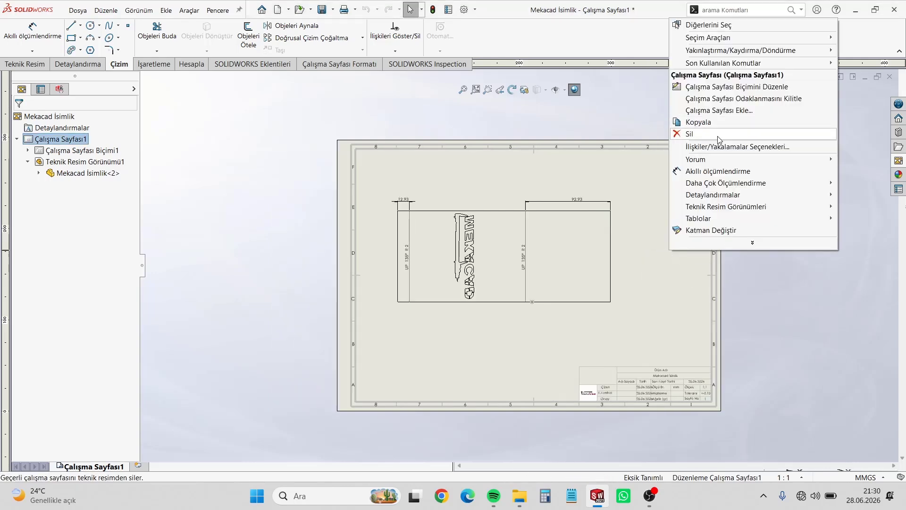
click(689, 133)
click(525, 206)
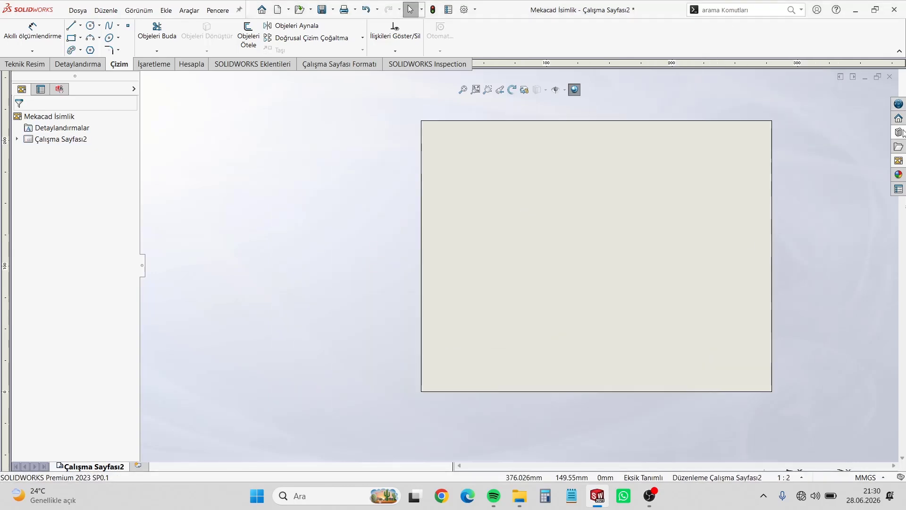
Place the Düz çoğaltma flat-pattern view on the blank sheet and set the sheet scale to 1:1.
click(899, 160)
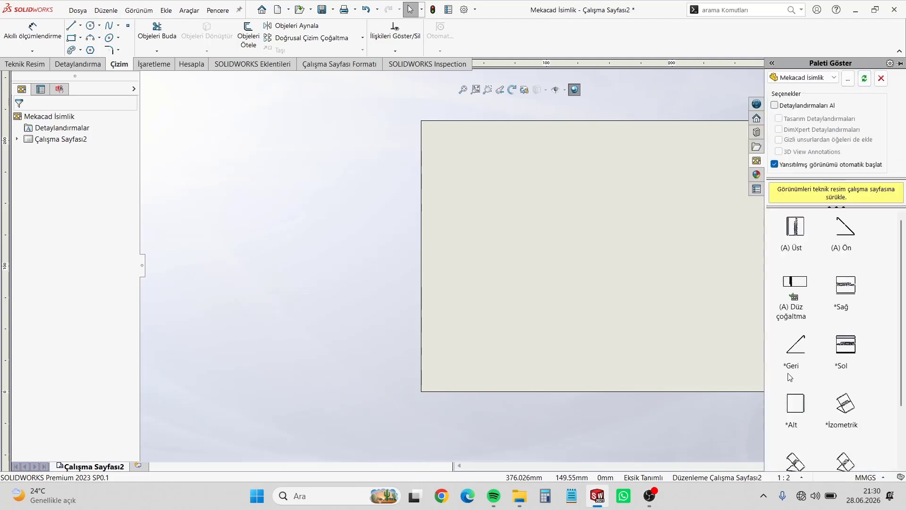
drag(794, 283, 540, 261)
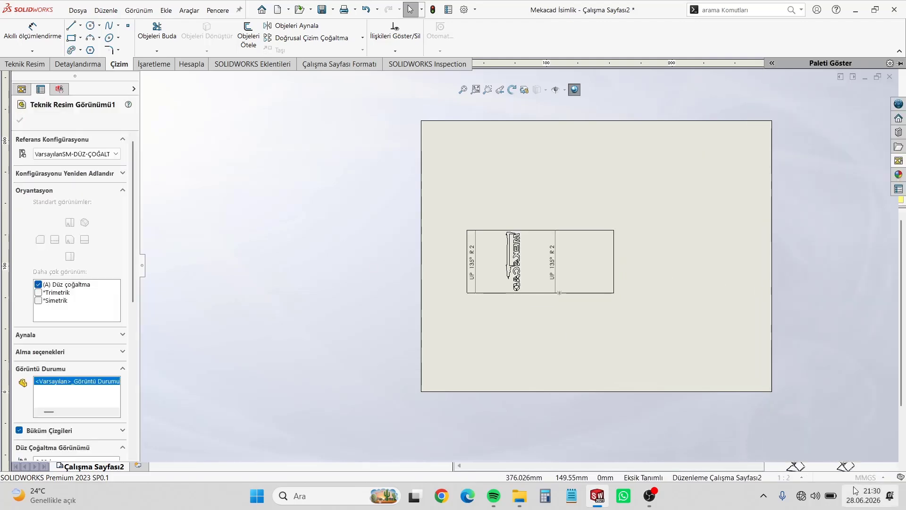
key(Escape)
click(784, 477)
click(785, 291)
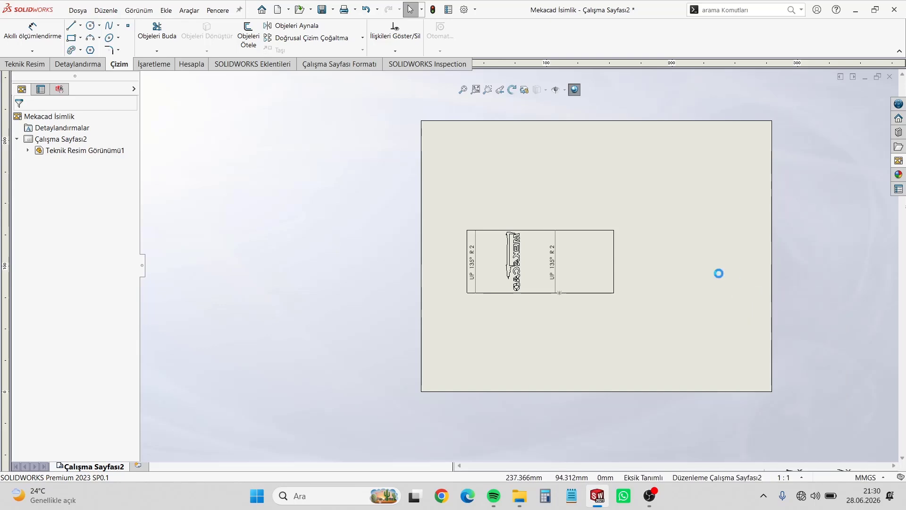
click(646, 334)
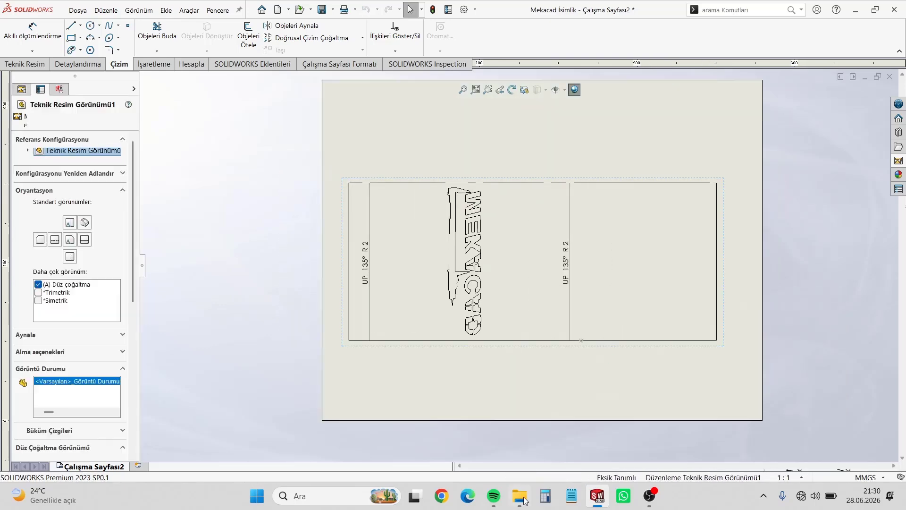
Move the flat-pattern view down to the lower-left area of the blank drawing sheet, keeping it inside the sheet border.
click(444, 369)
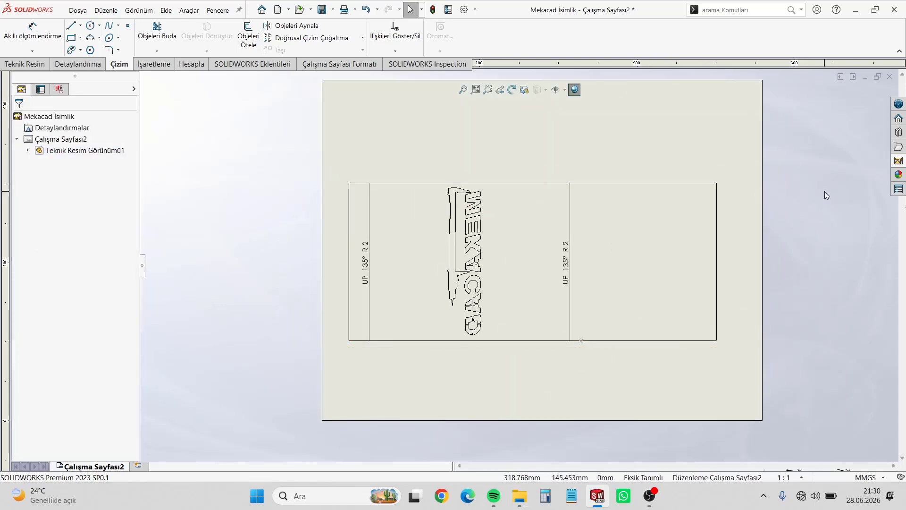
click(706, 343)
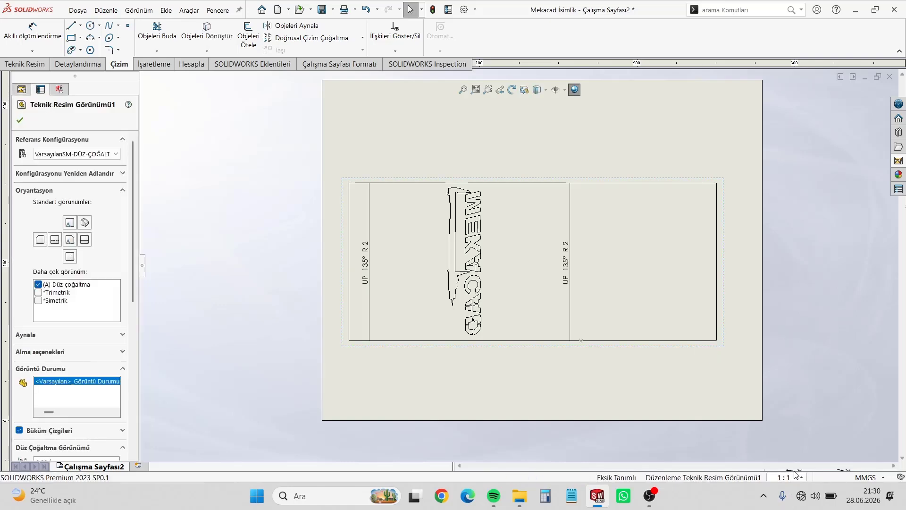
click(800, 287)
scroll(775, 262, down, 2)
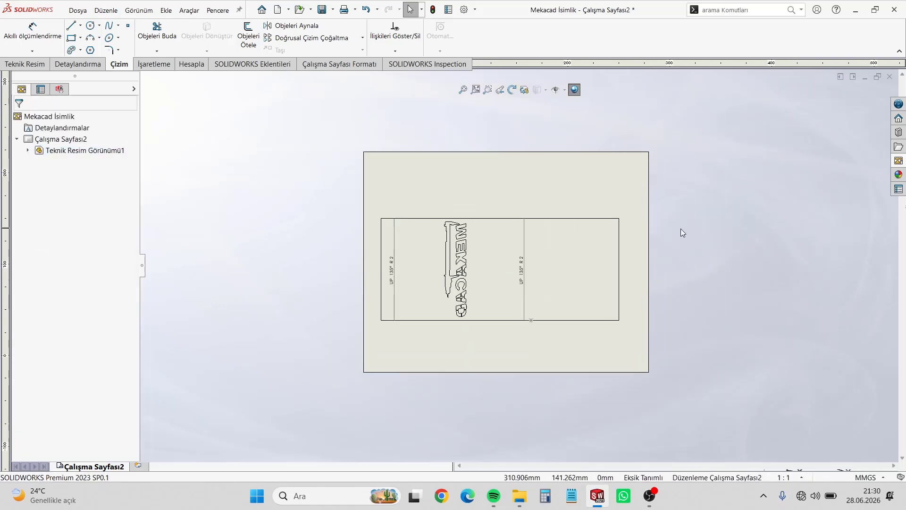
scroll(566, 196, up, 2)
mouse_move(531, 222)
mouse_down()
mouse_move(531, 263)
mouse_move(518, 276)
mouse_up()
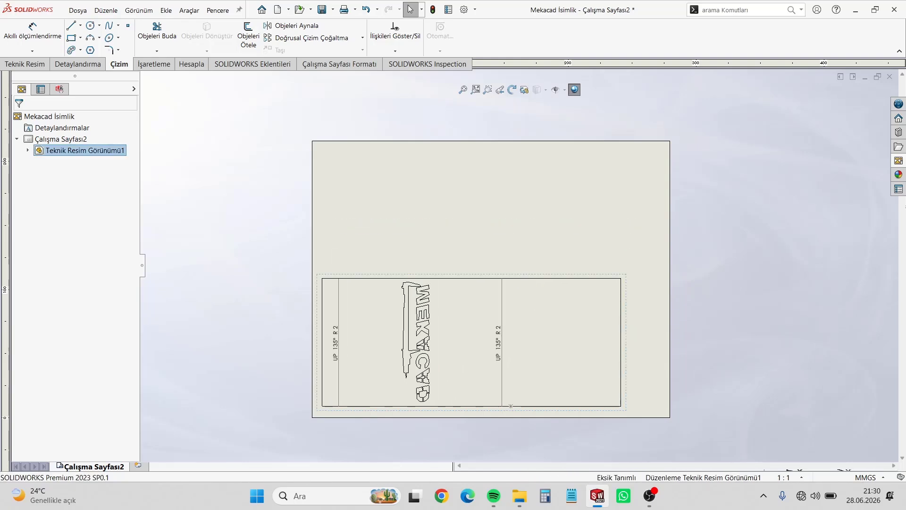
click(724, 317)
scroll(546, 348, up, 2)
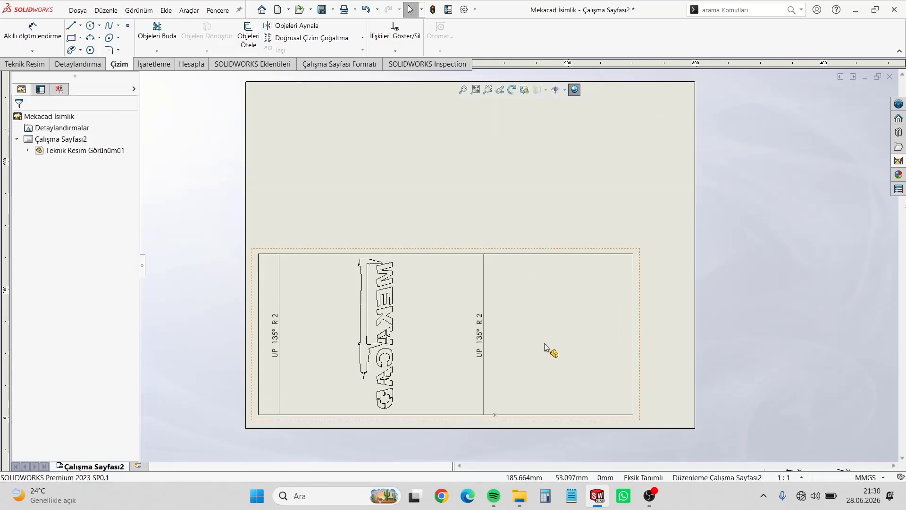
click(533, 422)
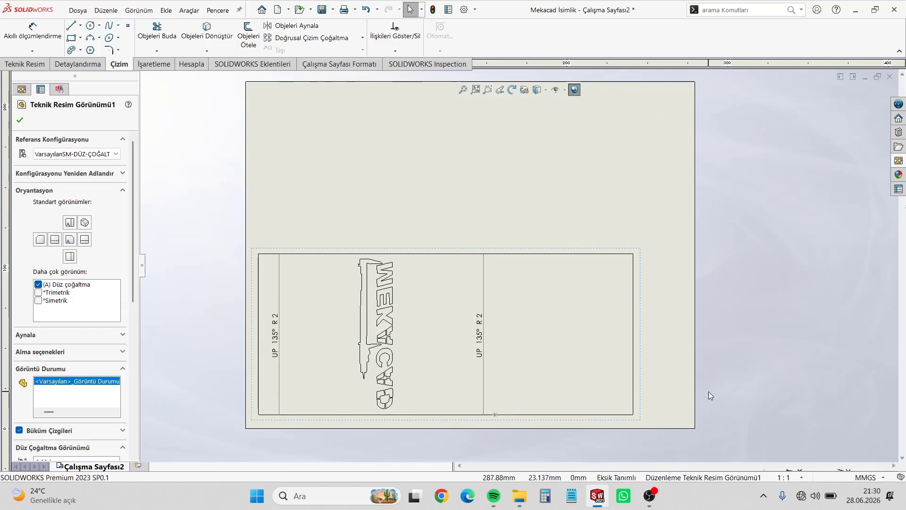
click(737, 363)
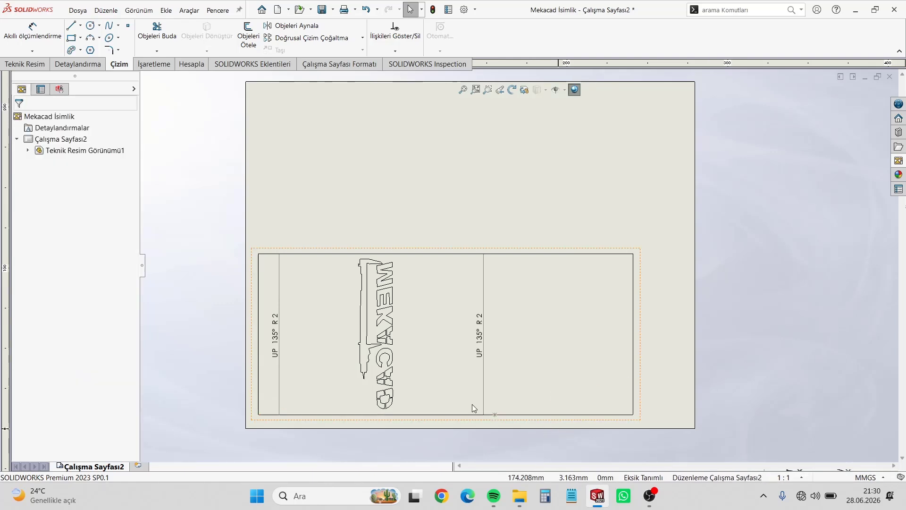
Save the blank-sheet flat-pattern drawing as a DWG file named Mekacad İsimlik in the same folder.
click(333, 10)
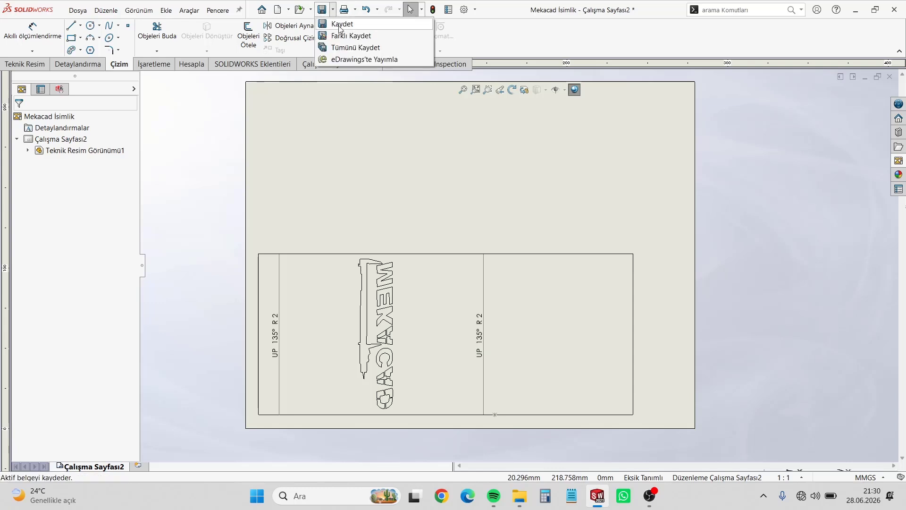
click(348, 32)
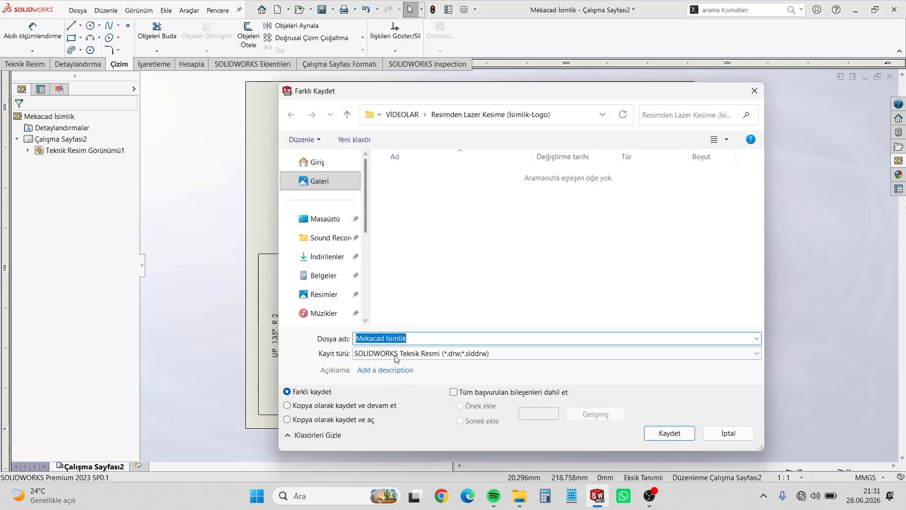
click(377, 352)
click(389, 407)
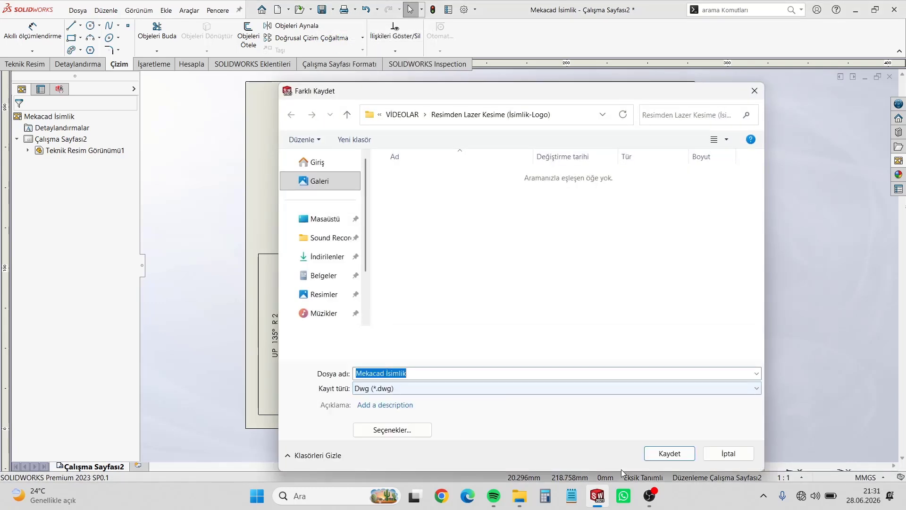
click(673, 457)
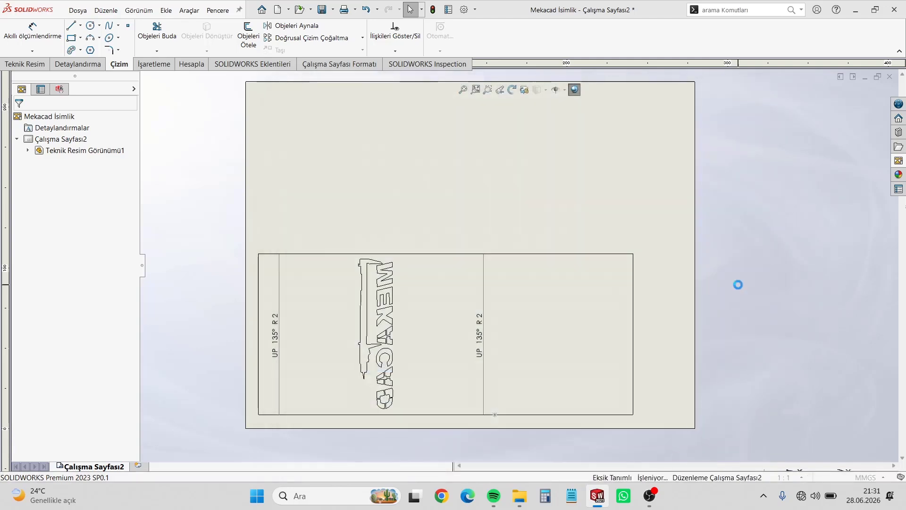